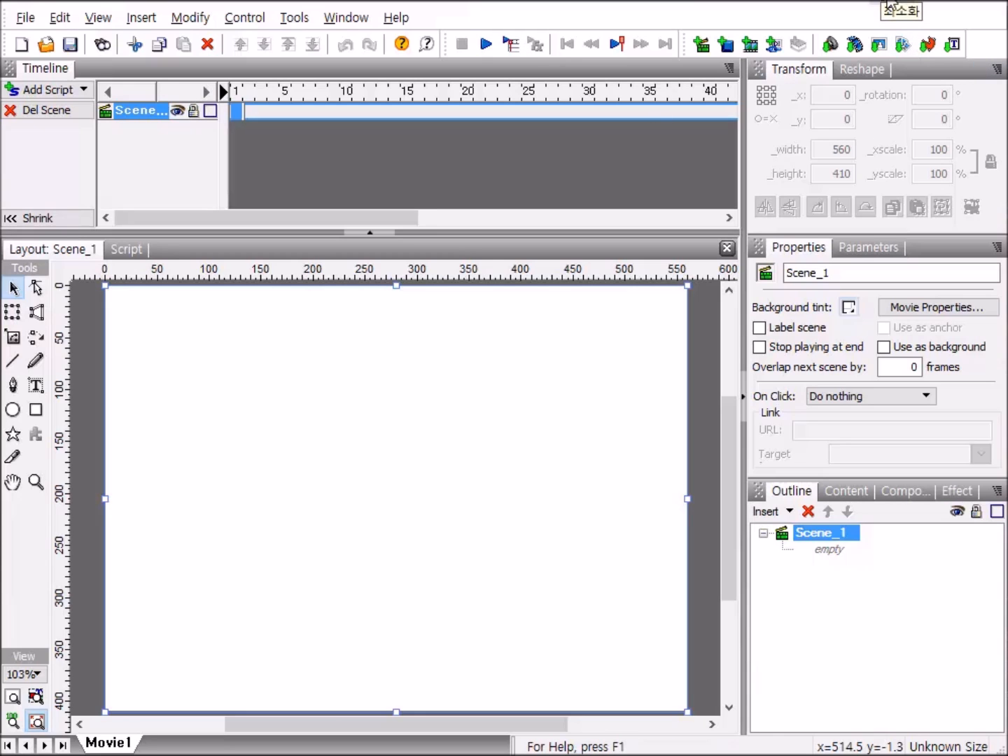
Review the sound and picture files in the Source folder, close it and return to the SWiSH Max movie.
left_click(901, 2)
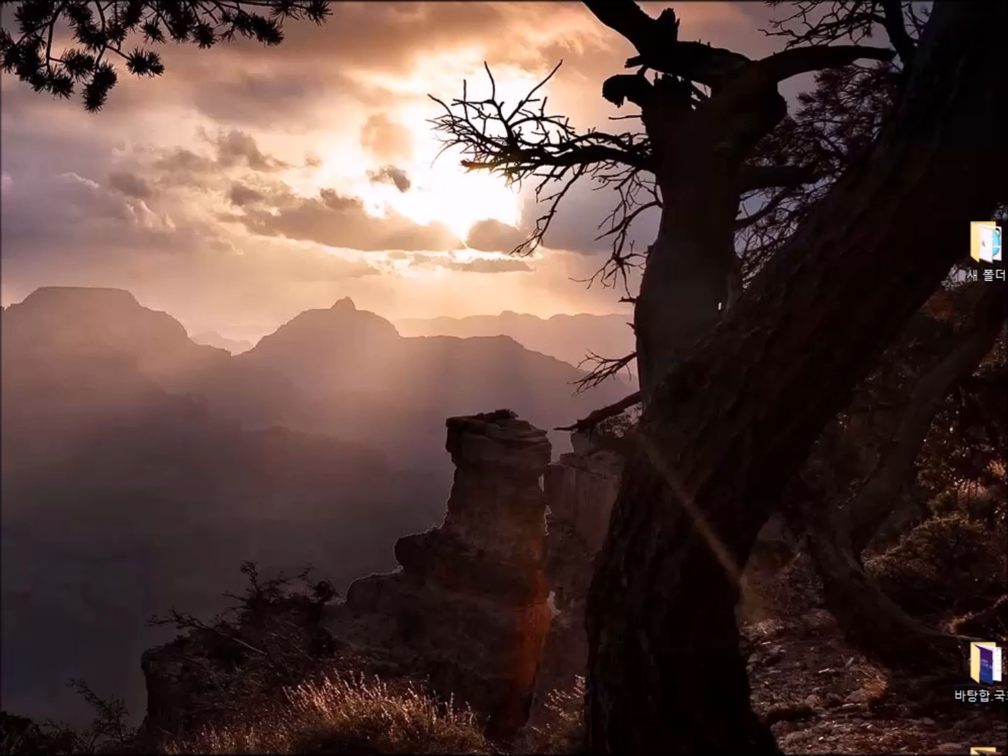
key("alt+Tab")
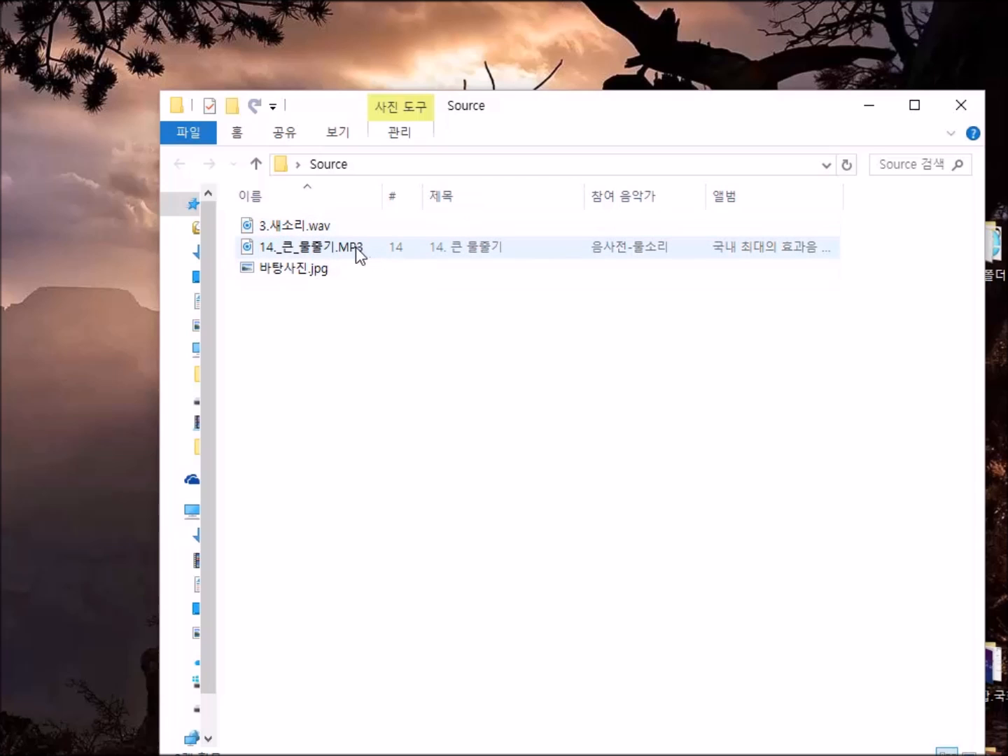
mouse_move(357, 249)
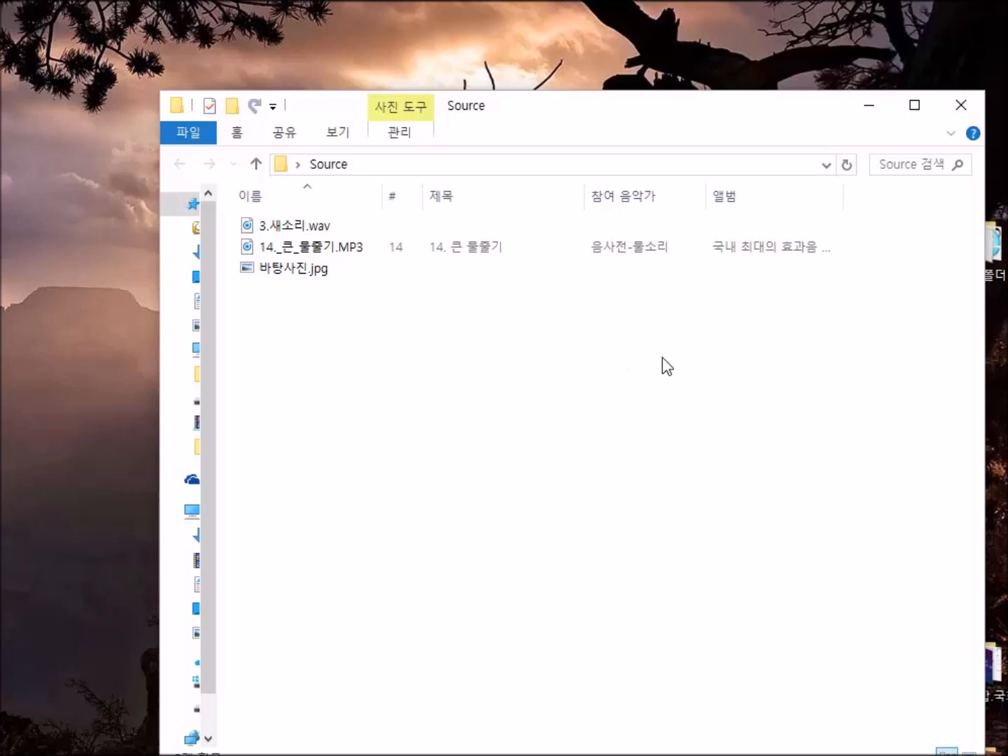
left_click(962, 104)
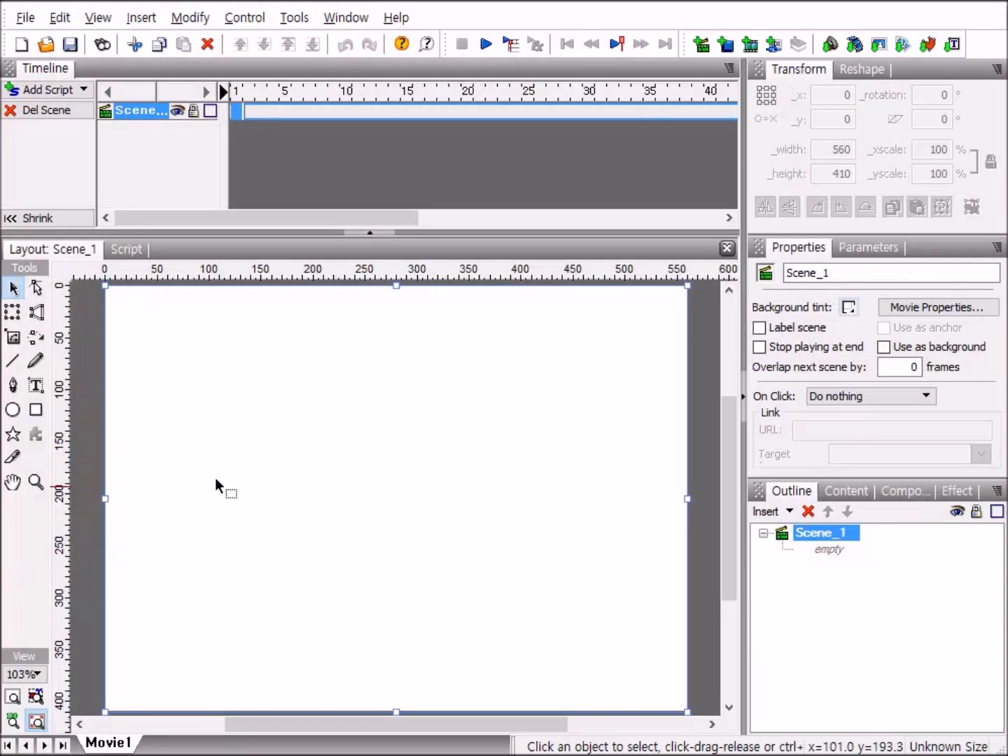
Reset the panels to the default layout and set the movie size to 640 by 480 pixels.
left_click(347, 18)
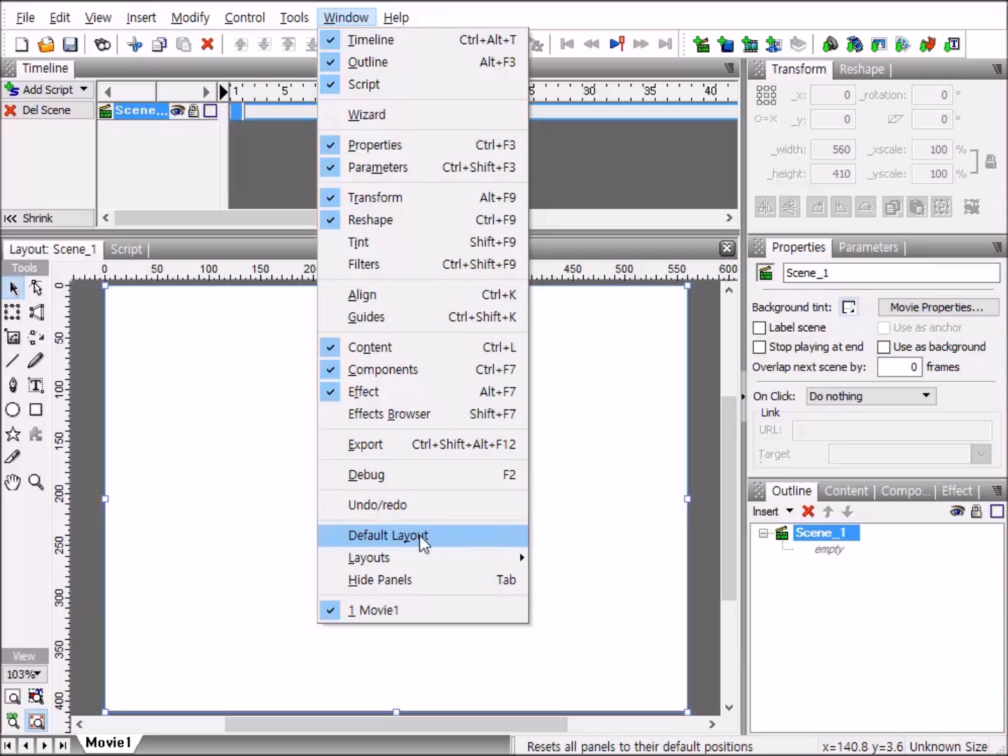
left_click(462, 542)
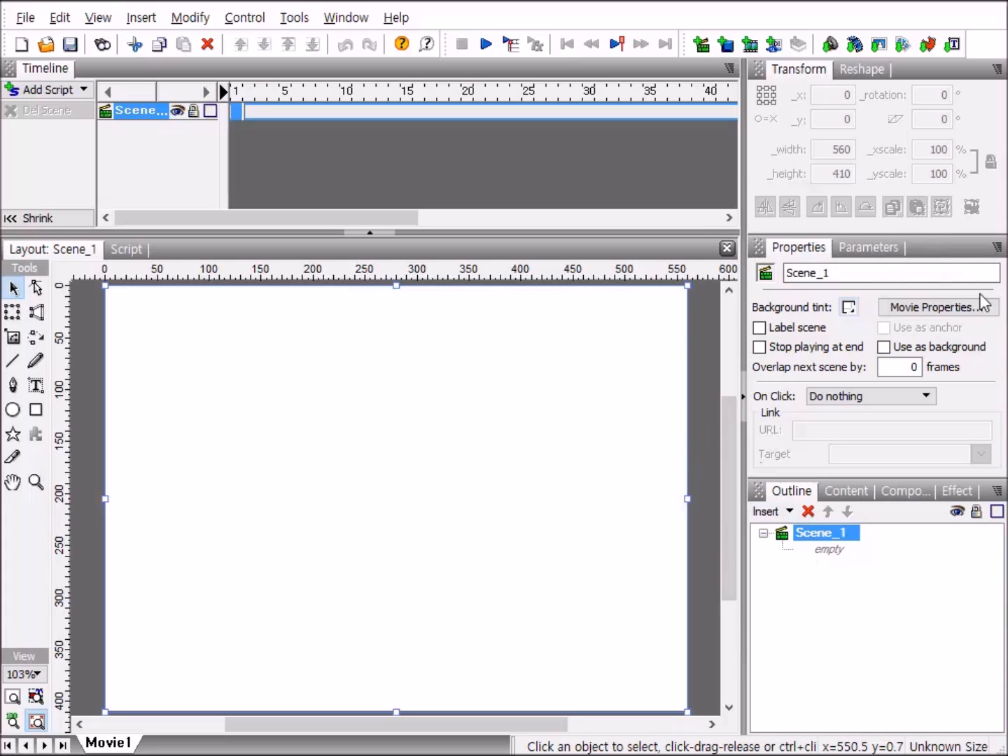
left_click(929, 310)
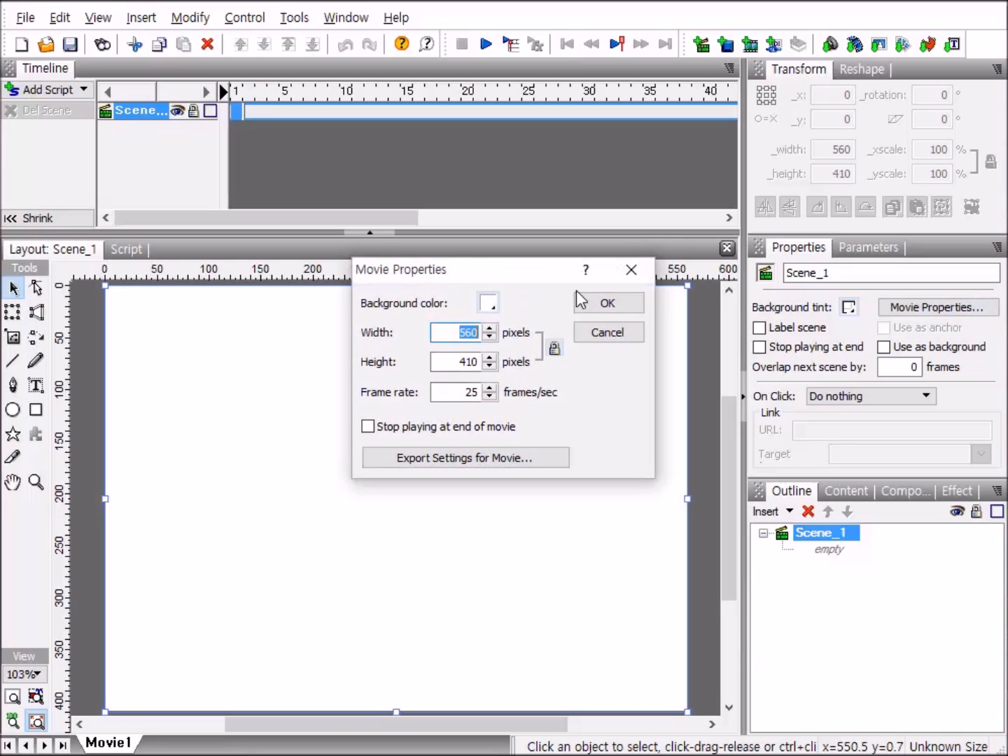
left_click_drag(539, 273, 468, 274)
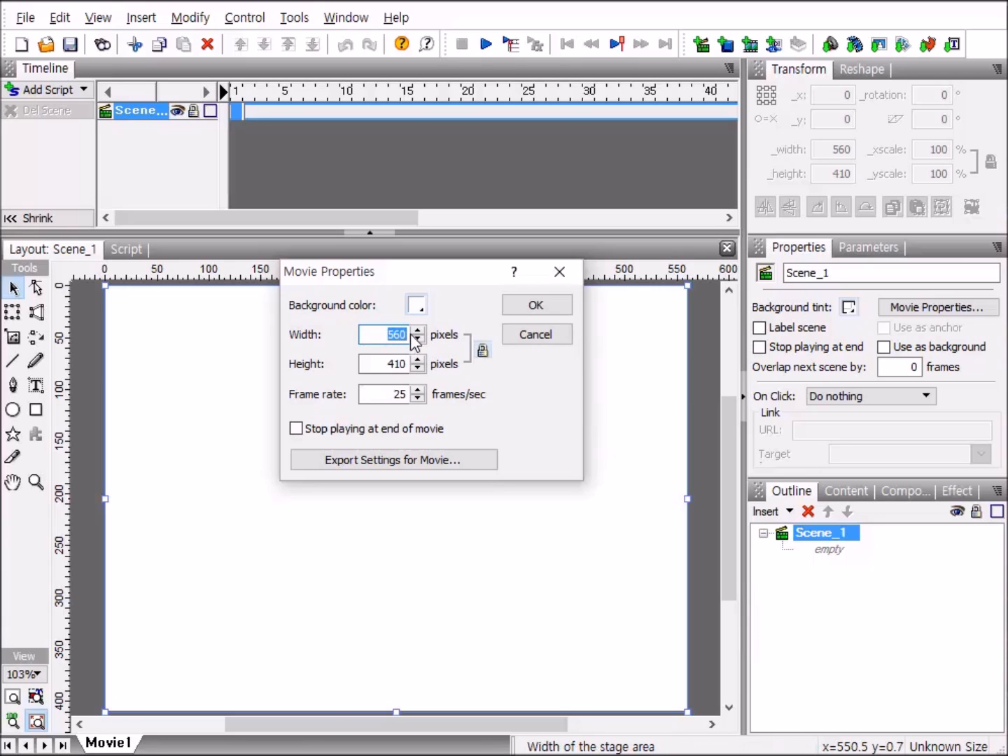
type("6")
key("Tab")
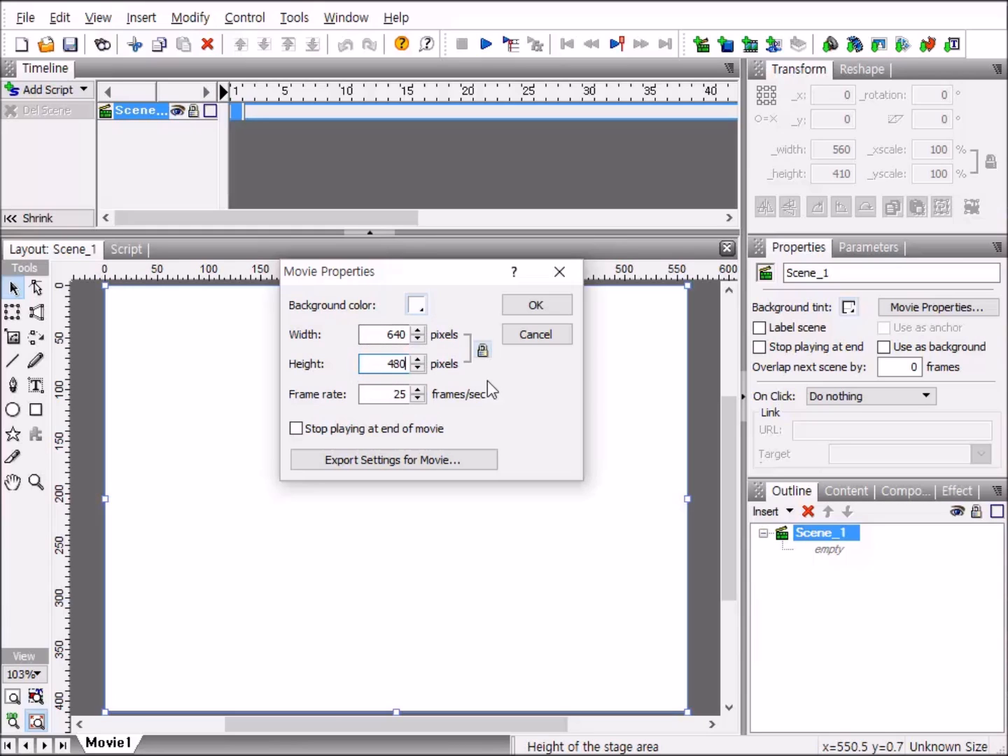
left_click(537, 306)
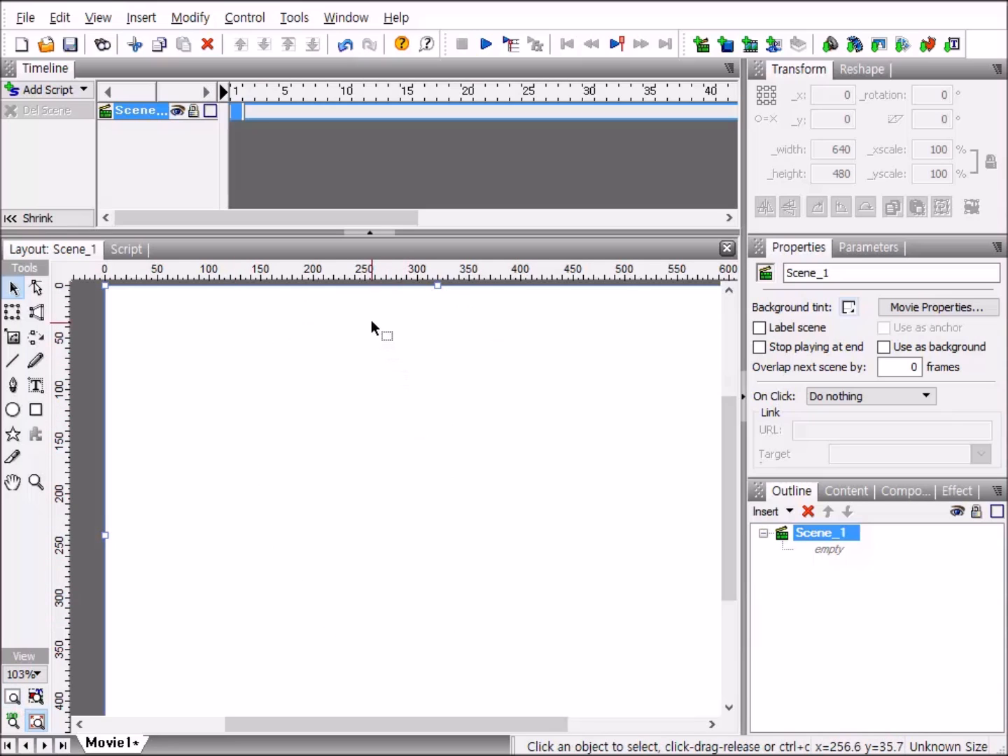
Place a horizontal guide along the top edge of the stage at y = 0.
left_click(13, 697)
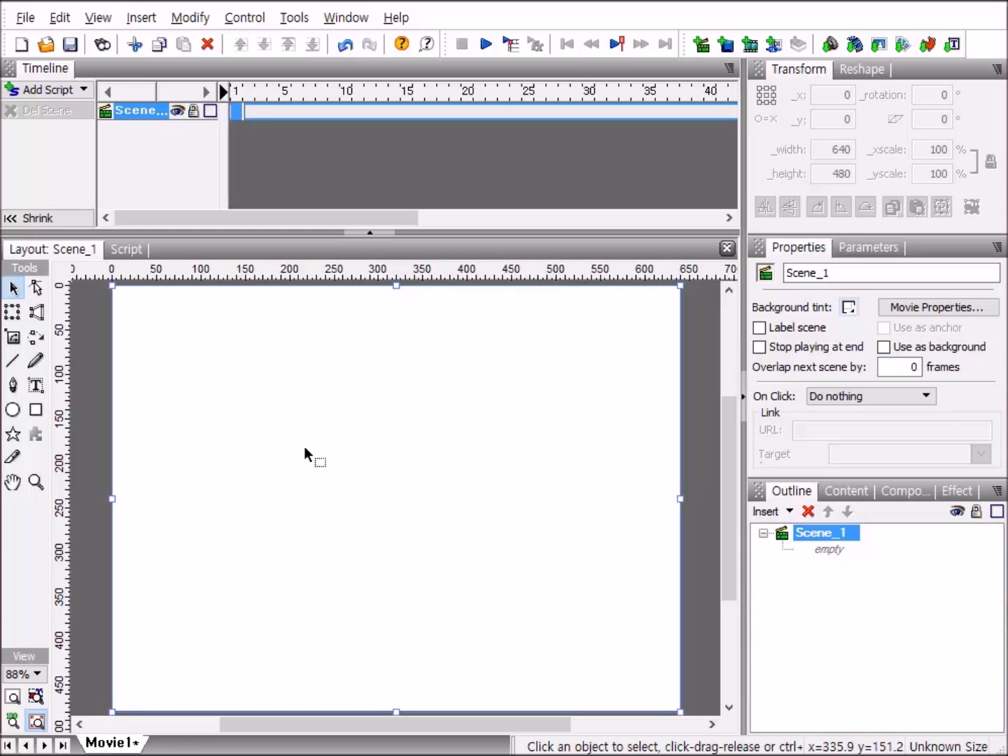
left_click(36, 675)
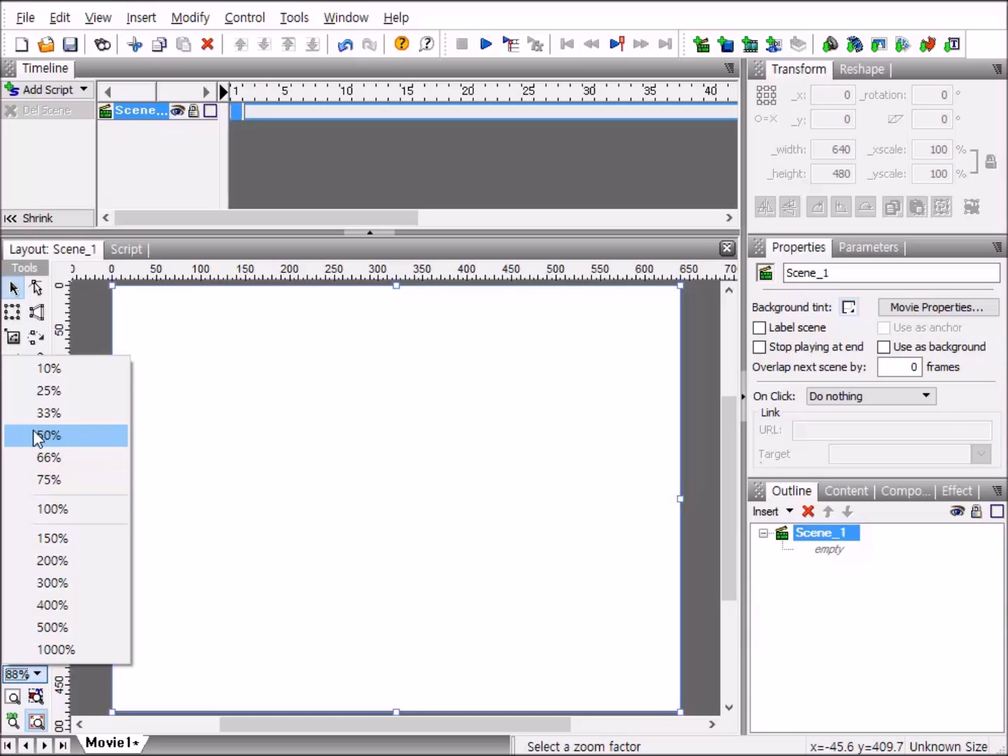
left_click(79, 438)
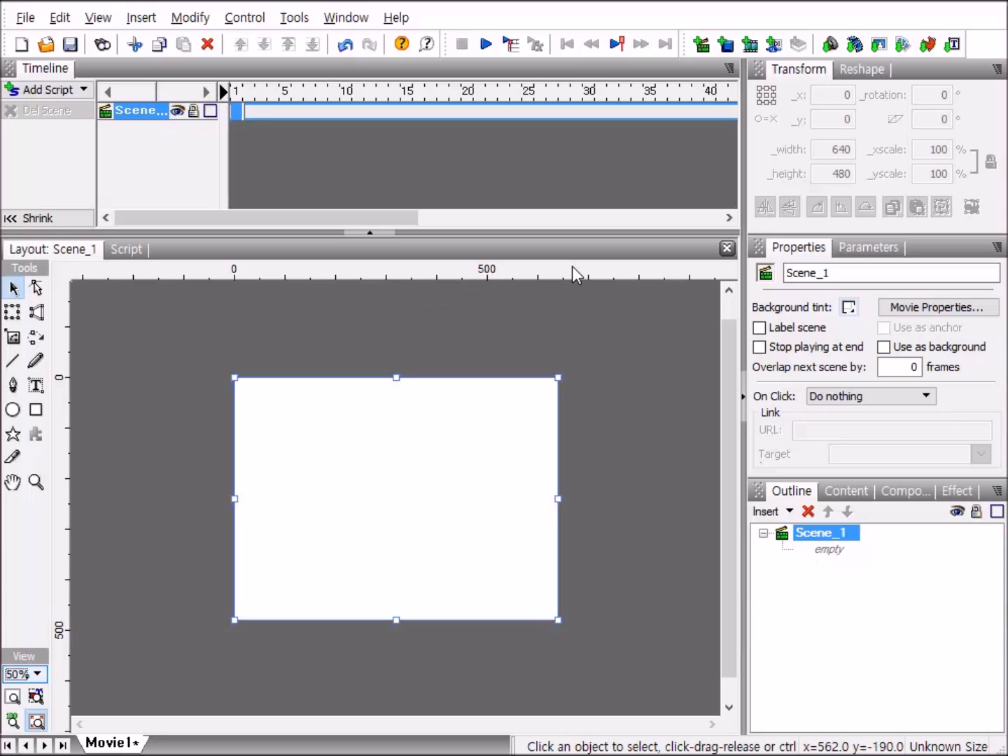
left_click_drag(571, 284, 594, 377)
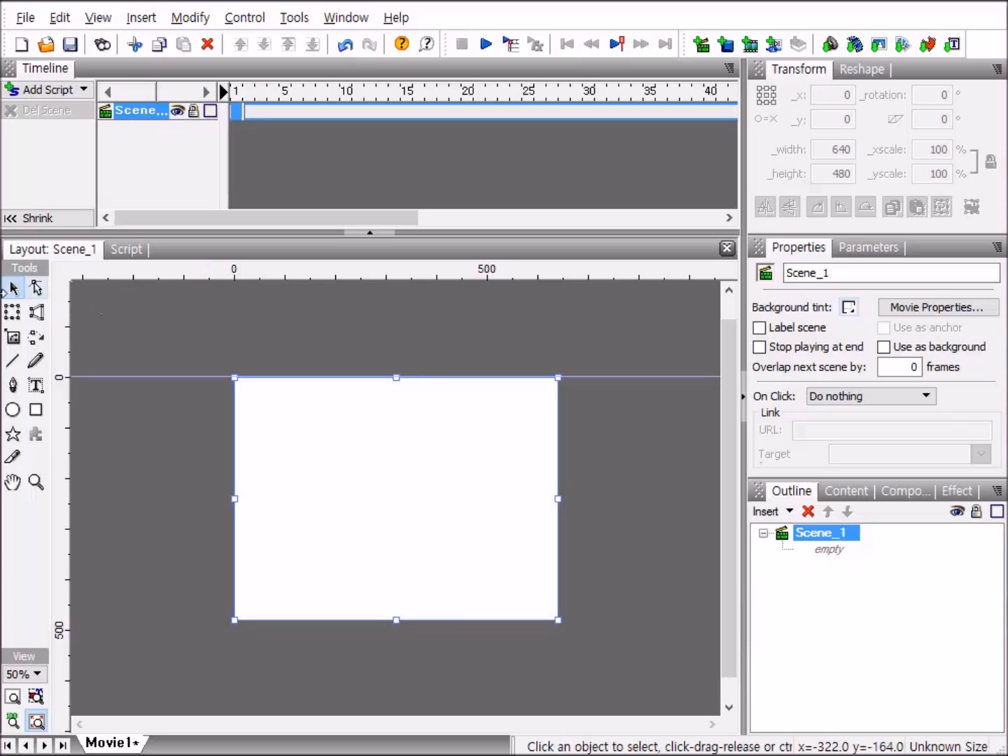
Draw a solid light-blue rectangle about 662 by 762 pixels that covers the stage and extends well above its upper edge.
left_click(36, 413)
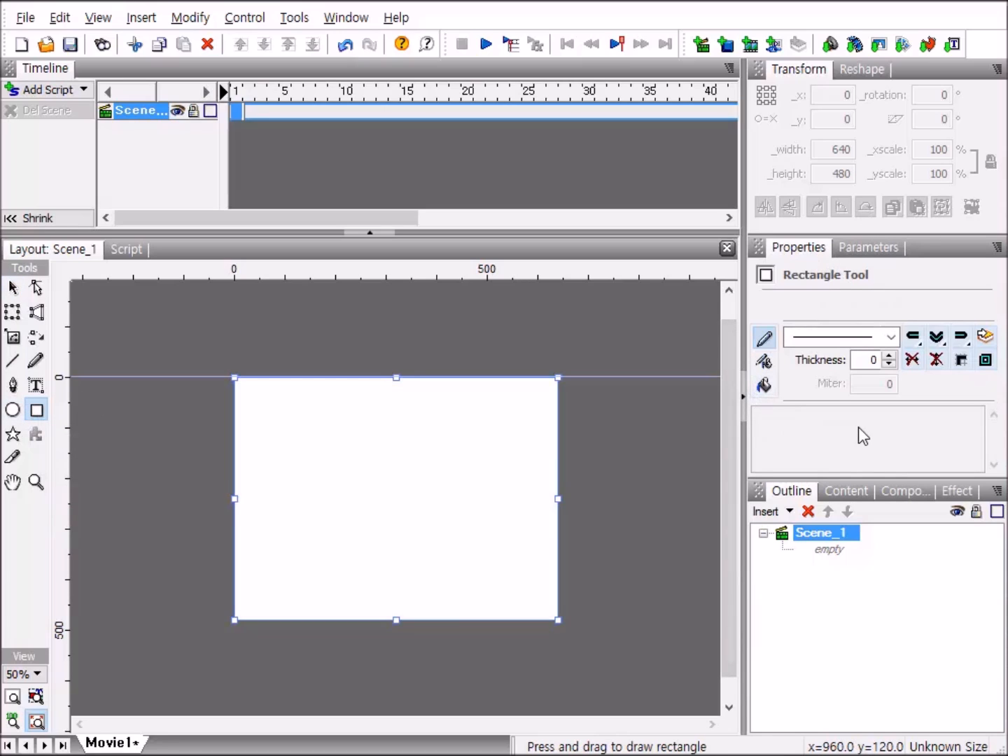
left_click(765, 387)
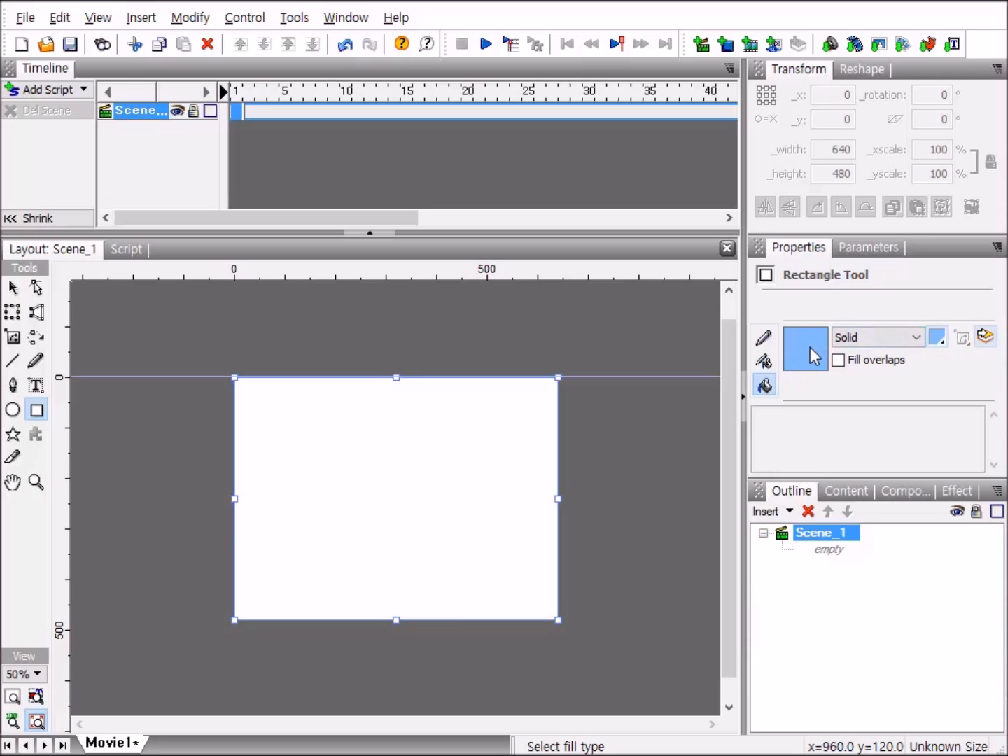
left_click(916, 338)
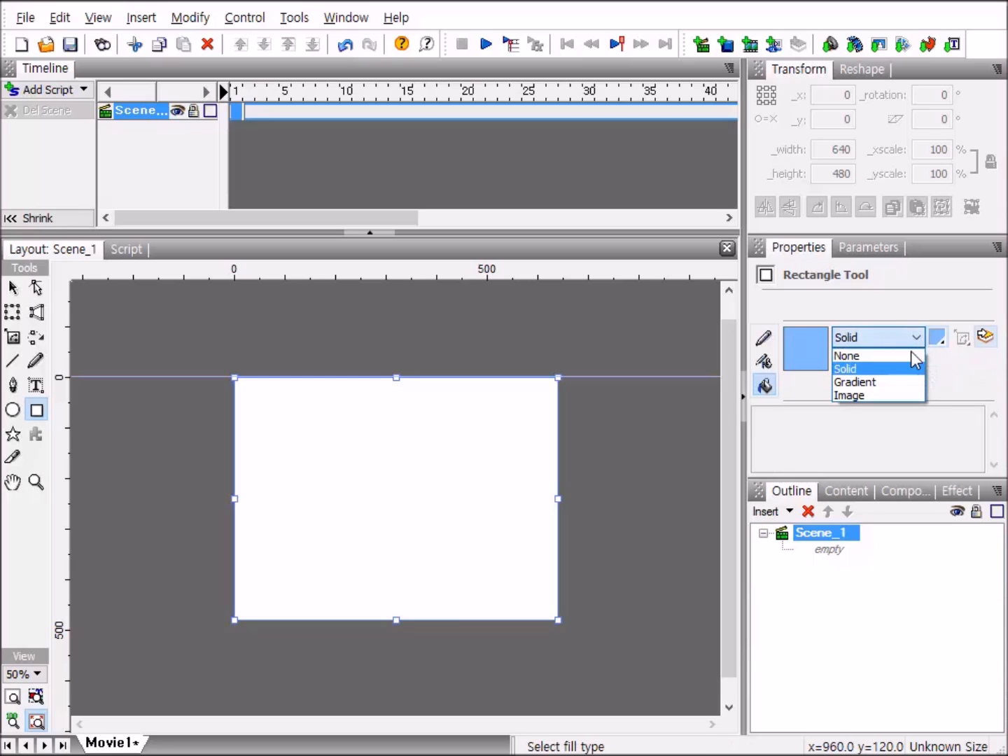
left_click(860, 371)
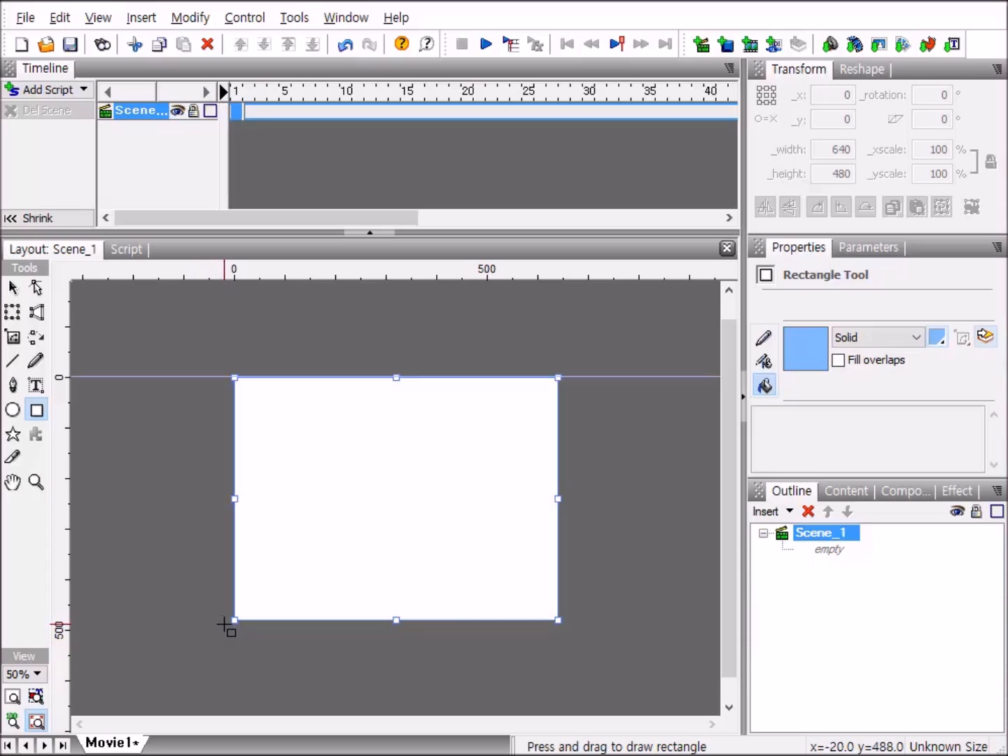
left_click_drag(230, 624, 564, 344)
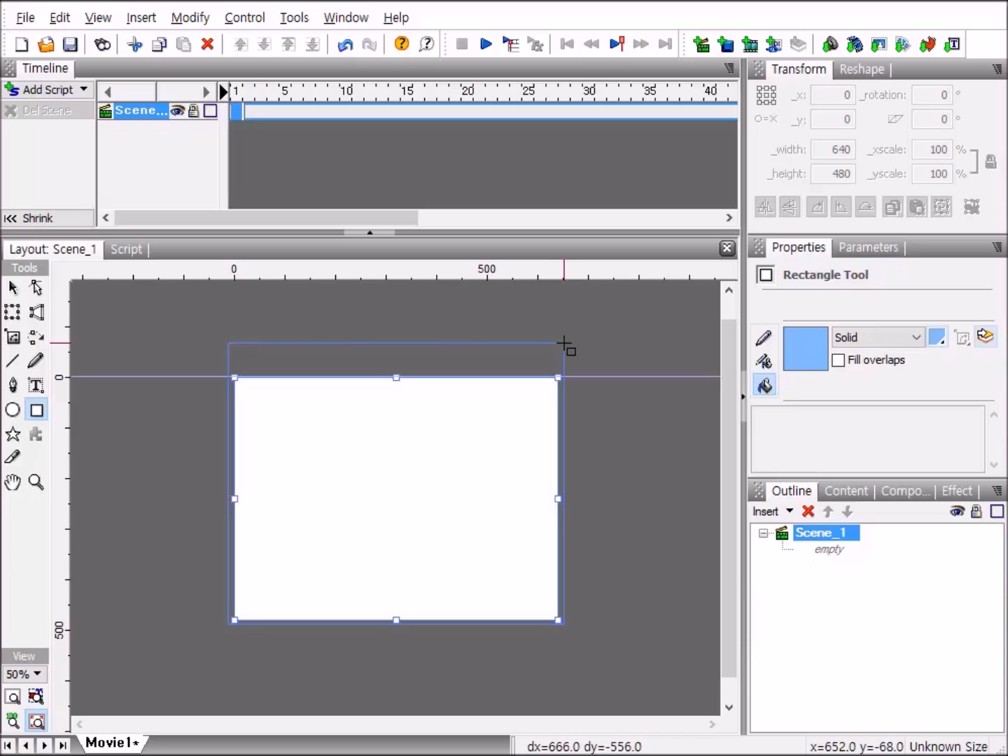
left_click_drag(565, 344, 564, 289)
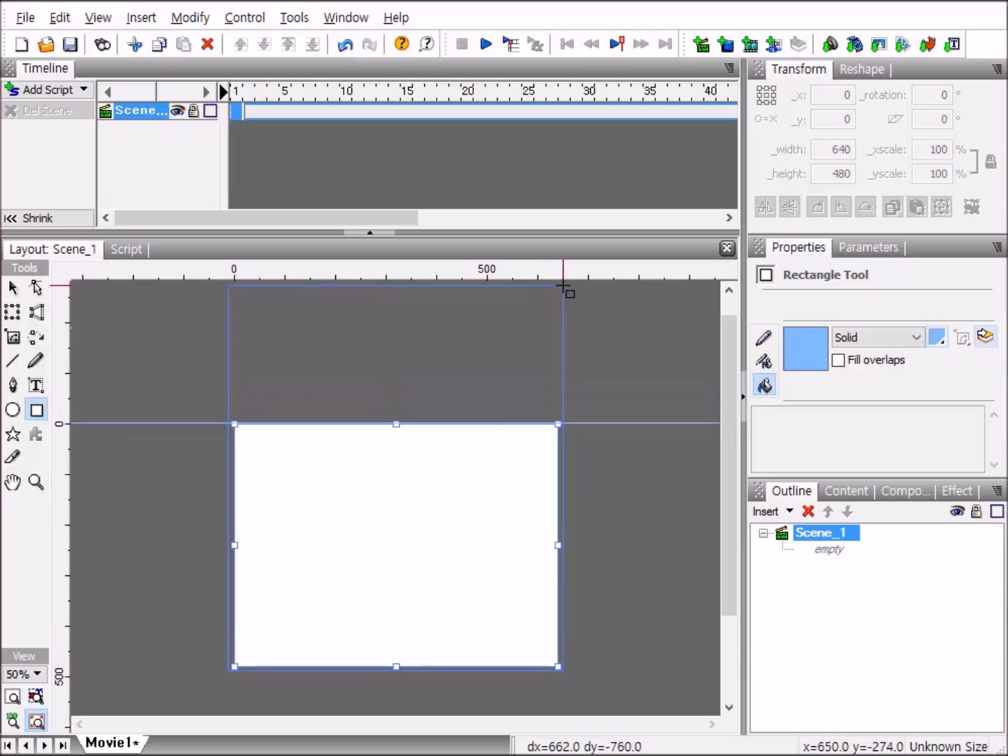
left_click_drag(564, 288, 564, 288)
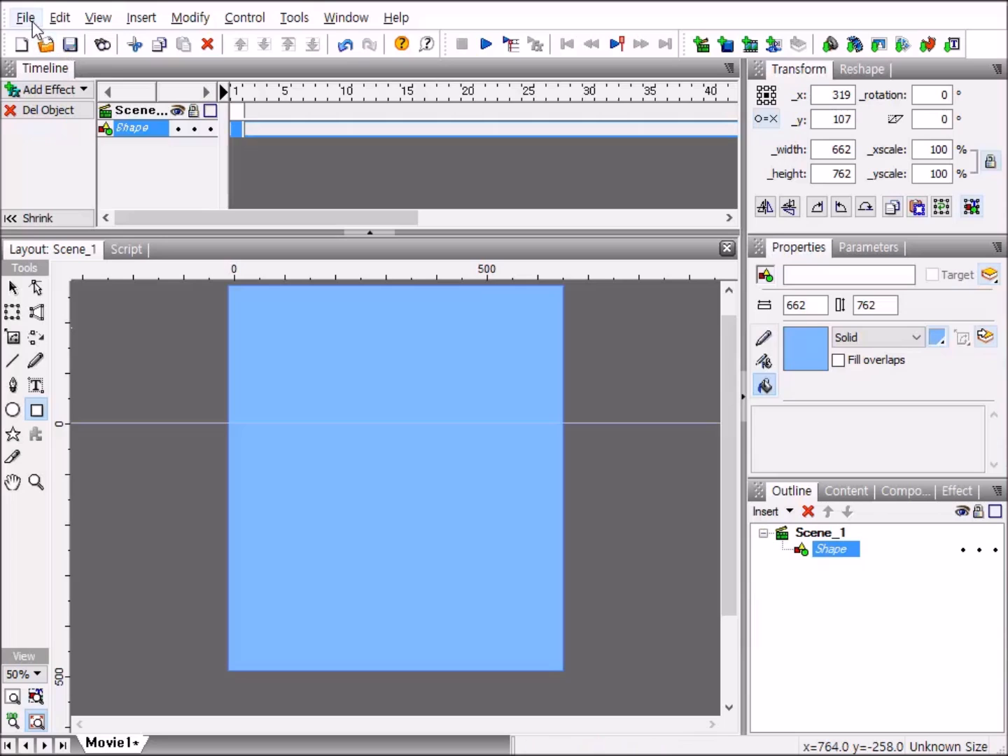
Break the rectangle into a regular grid of 0 columns and 30 rows, inflated by 1 pixel, cascading top to bottom, left to right.
left_click(186, 21)
mouse_move(225, 117)
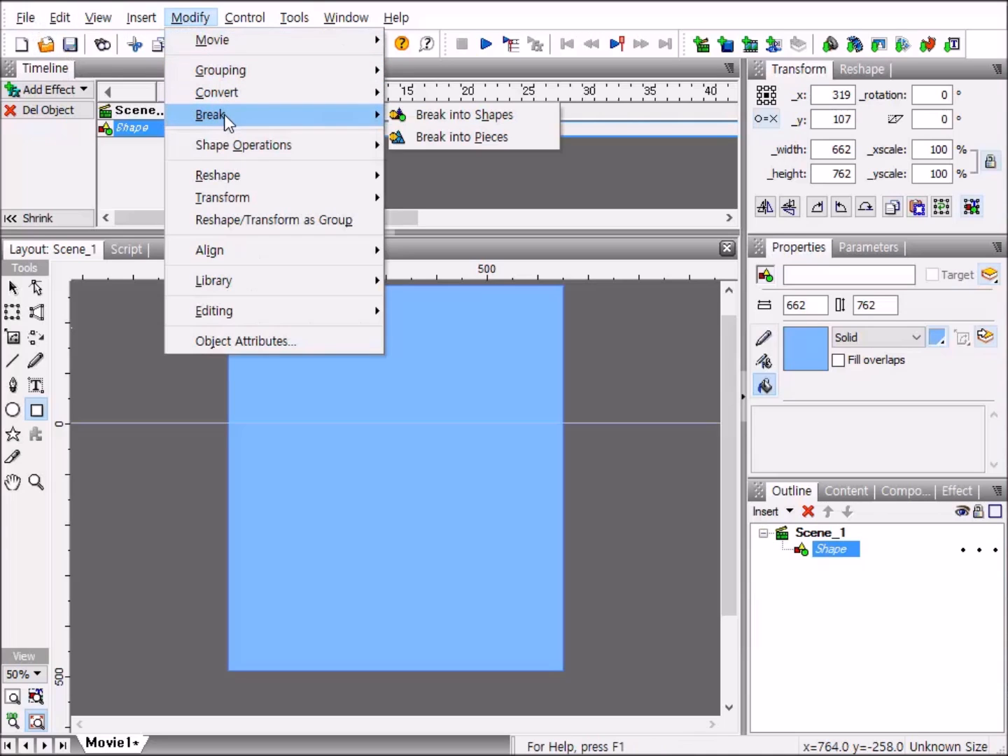
left_click(473, 138)
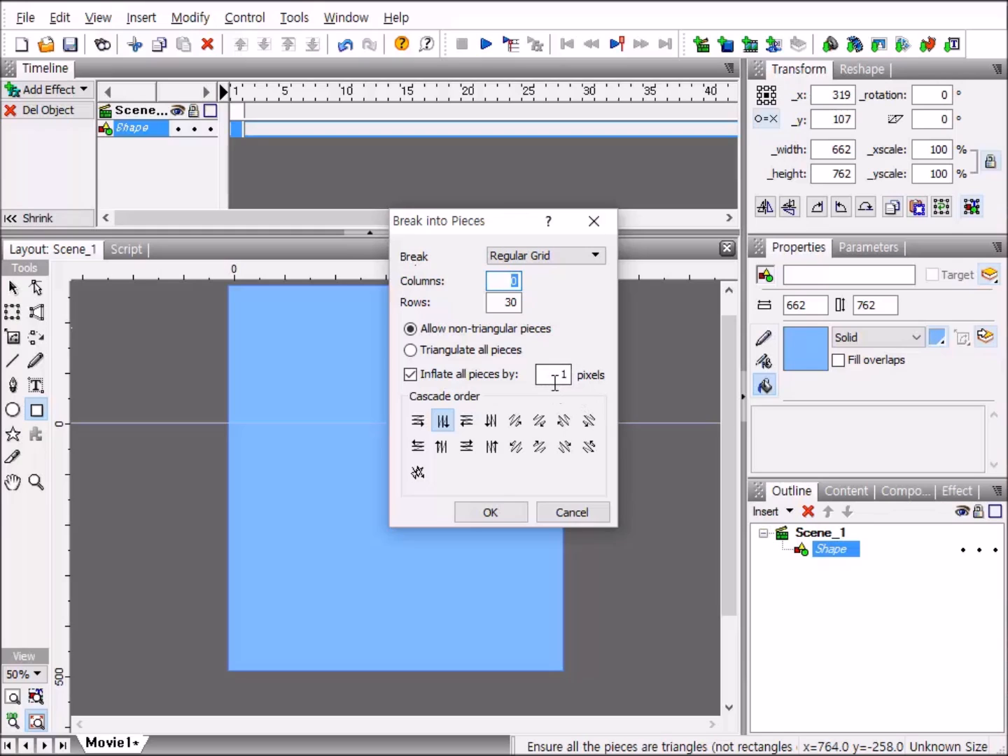
left_click(445, 423)
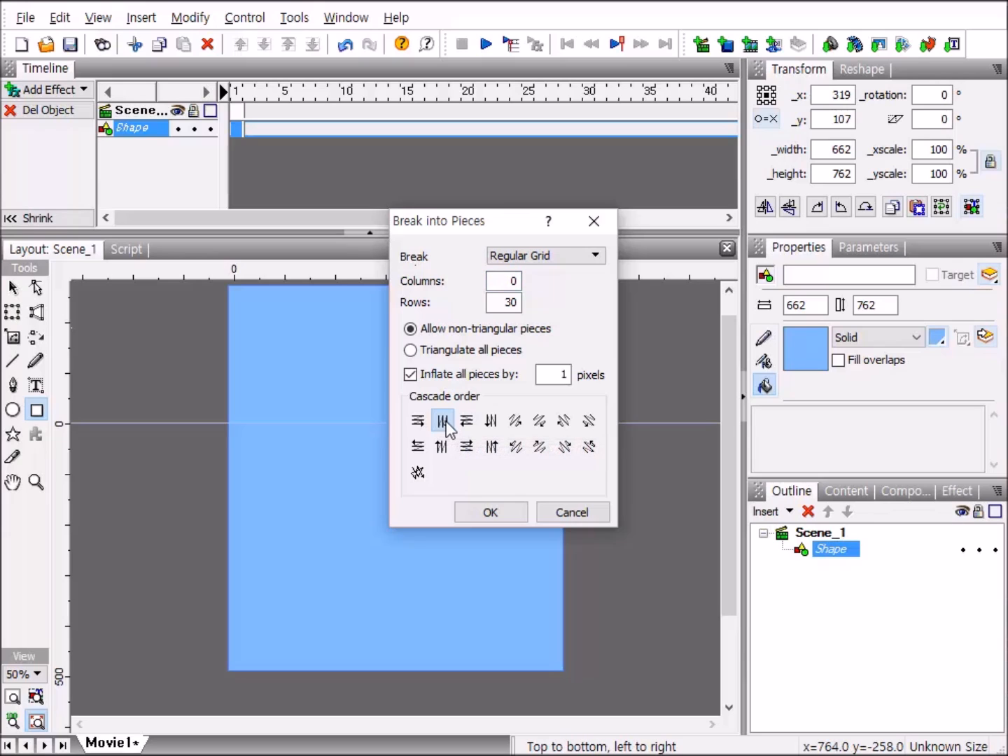
left_click(488, 514)
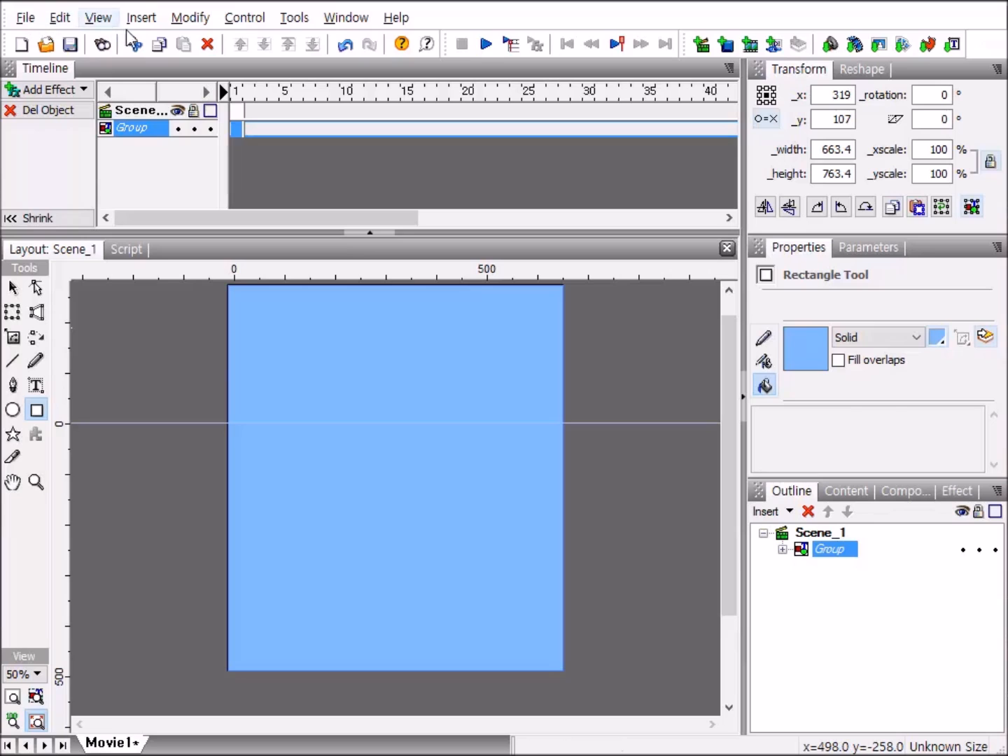
Ungroup the broken rectangle into its separate strip shapes.
left_click(200, 20)
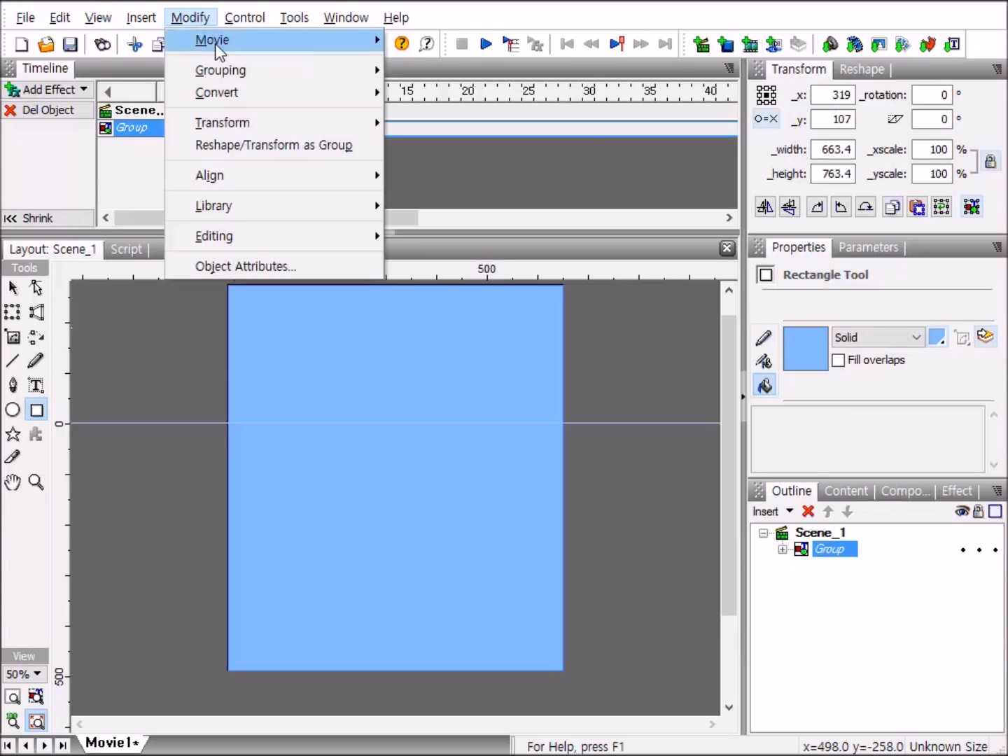
mouse_move(237, 72)
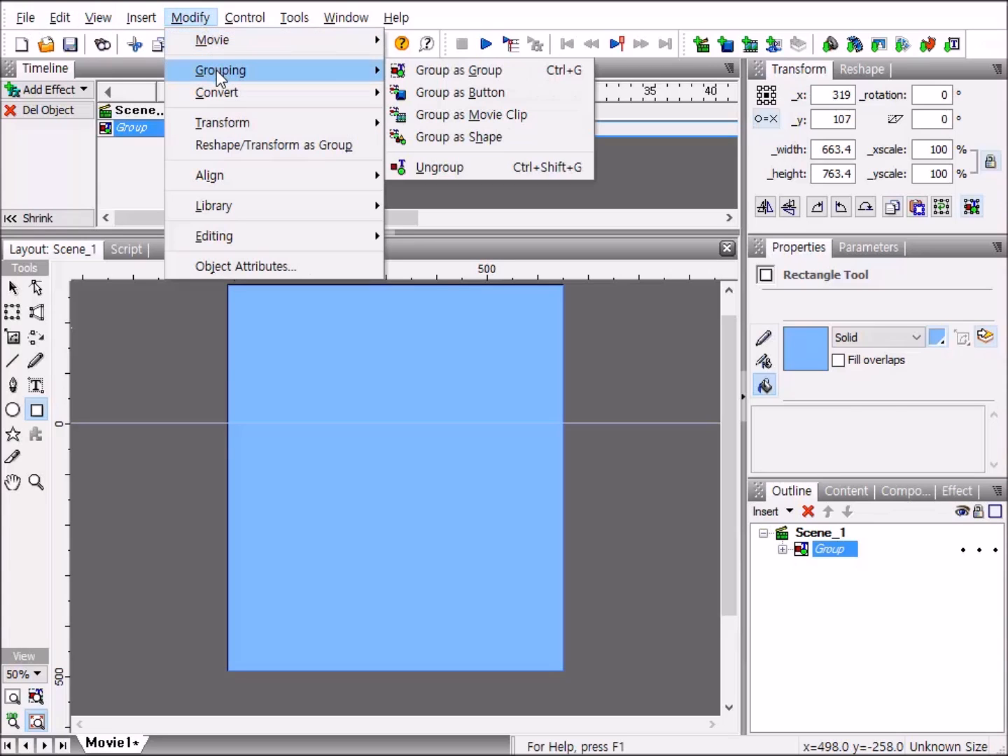
left_click(469, 167)
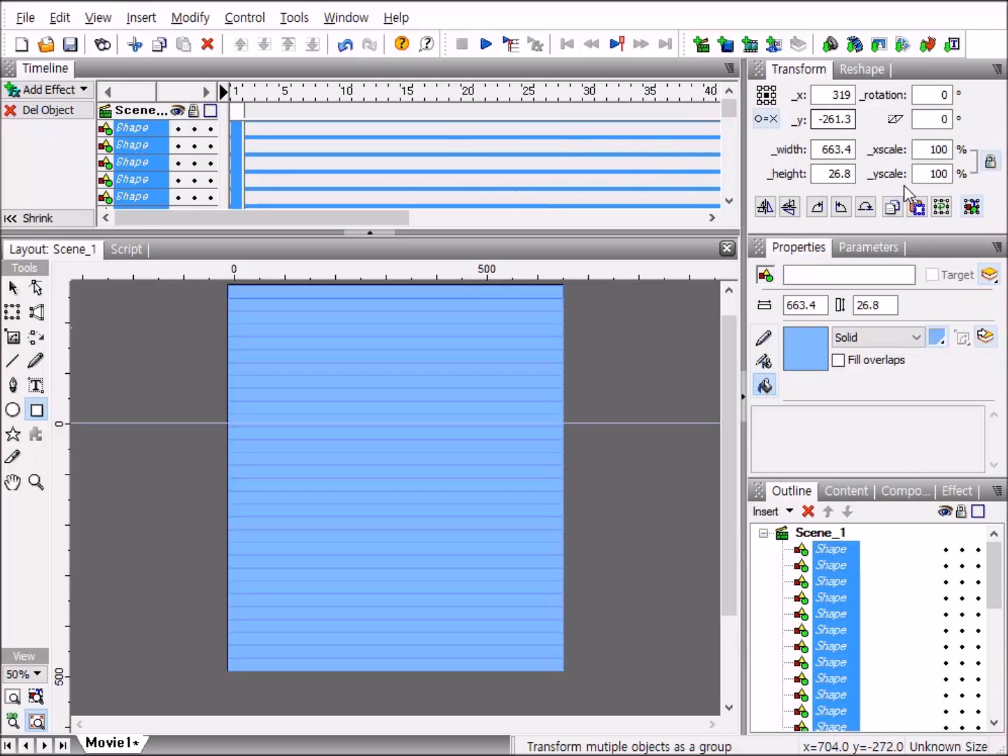
Set the height of every selected strip to 13, transforming them individually rather than as a group.
left_click(974, 209)
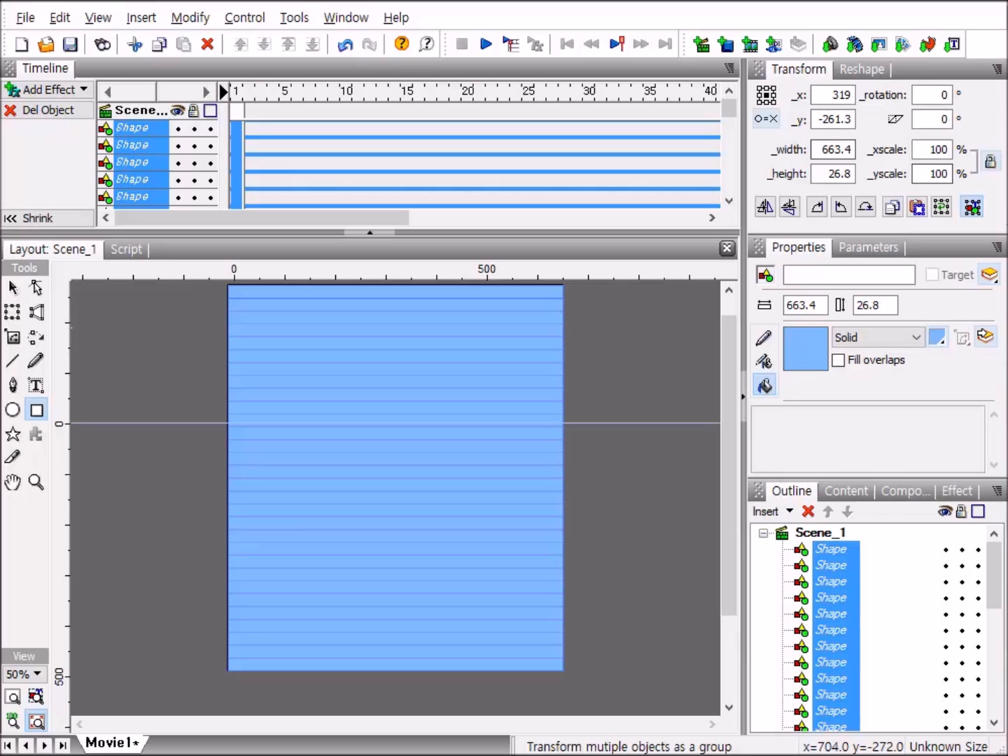
left_click(978, 208)
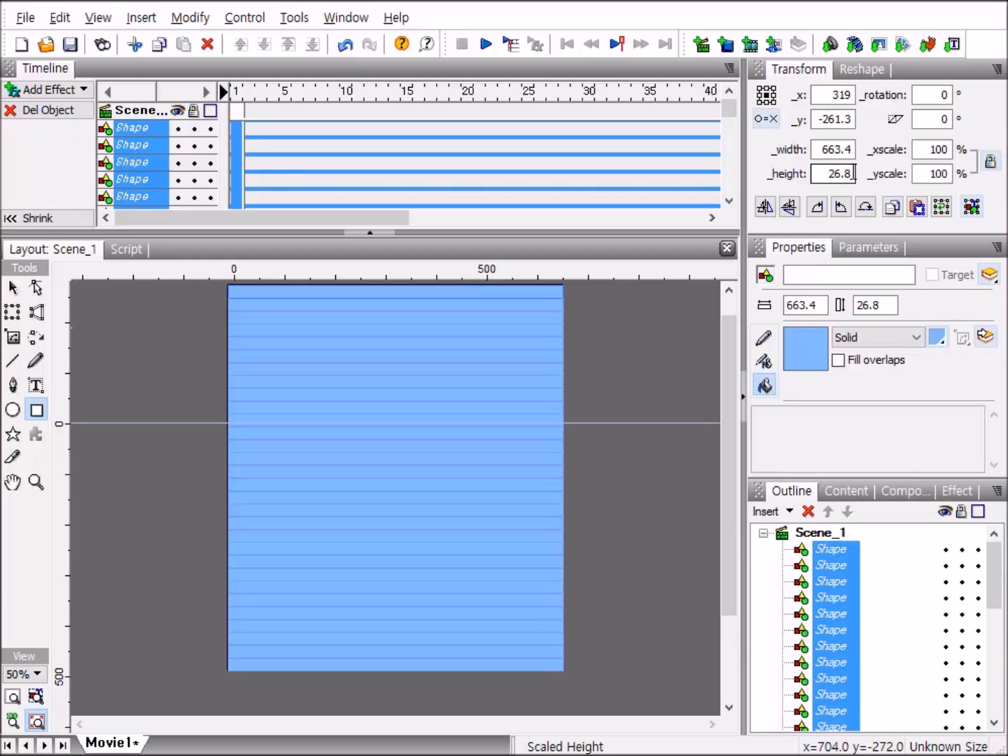
left_click(854, 174)
key("Return")
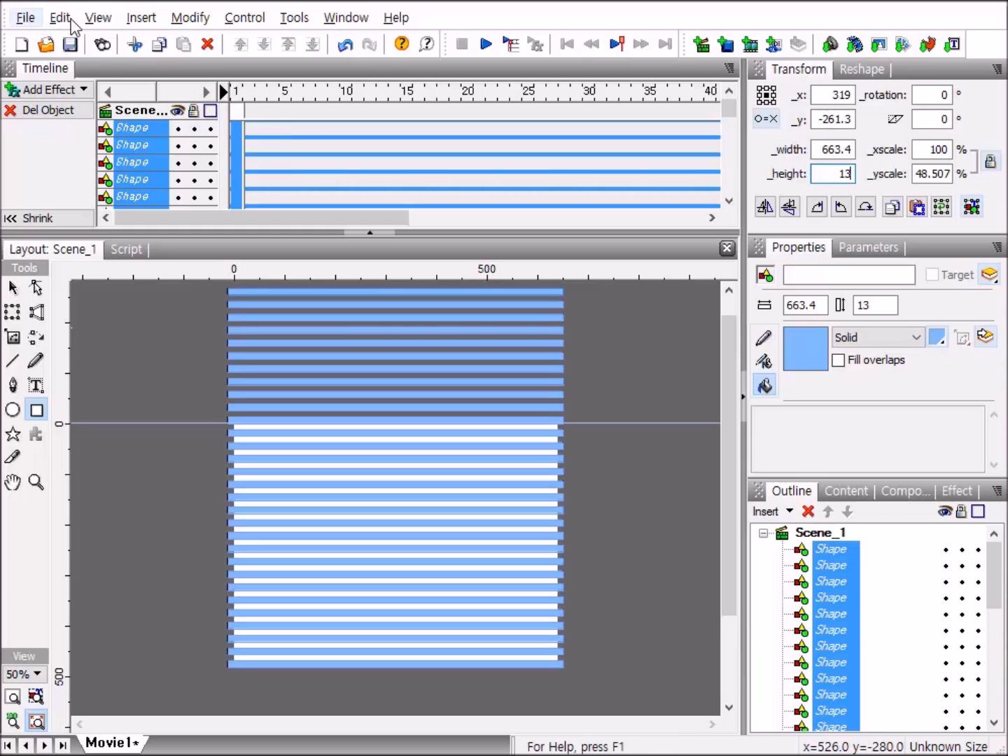
Group all strips as a single shape without emptying the overlapped regions.
left_click(189, 17)
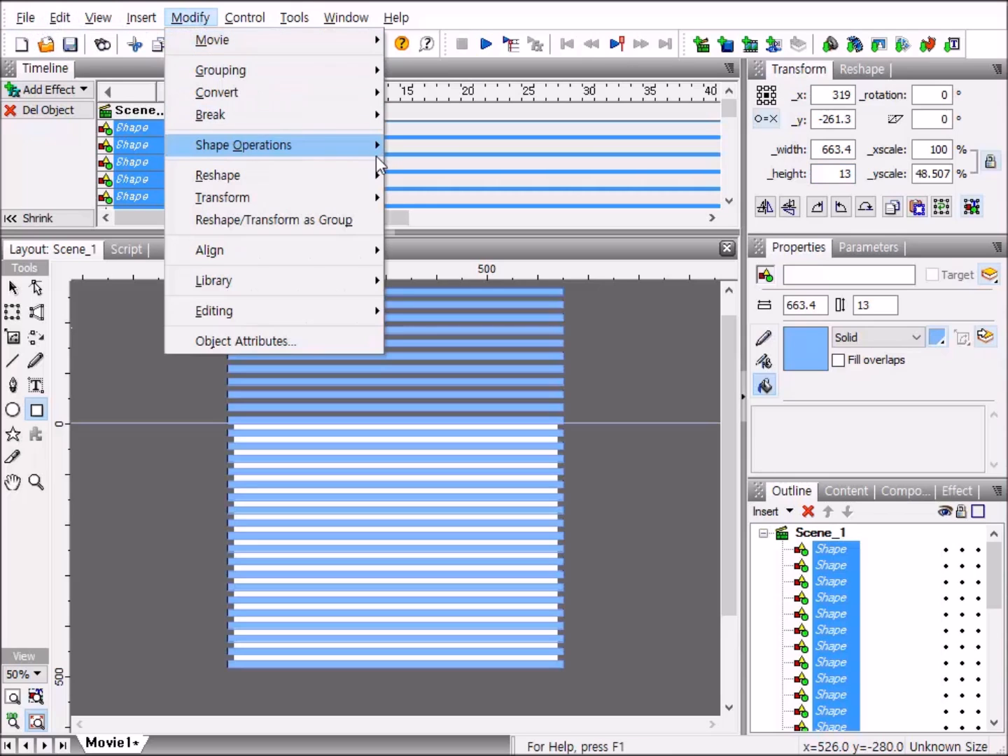
mouse_move(248, 73)
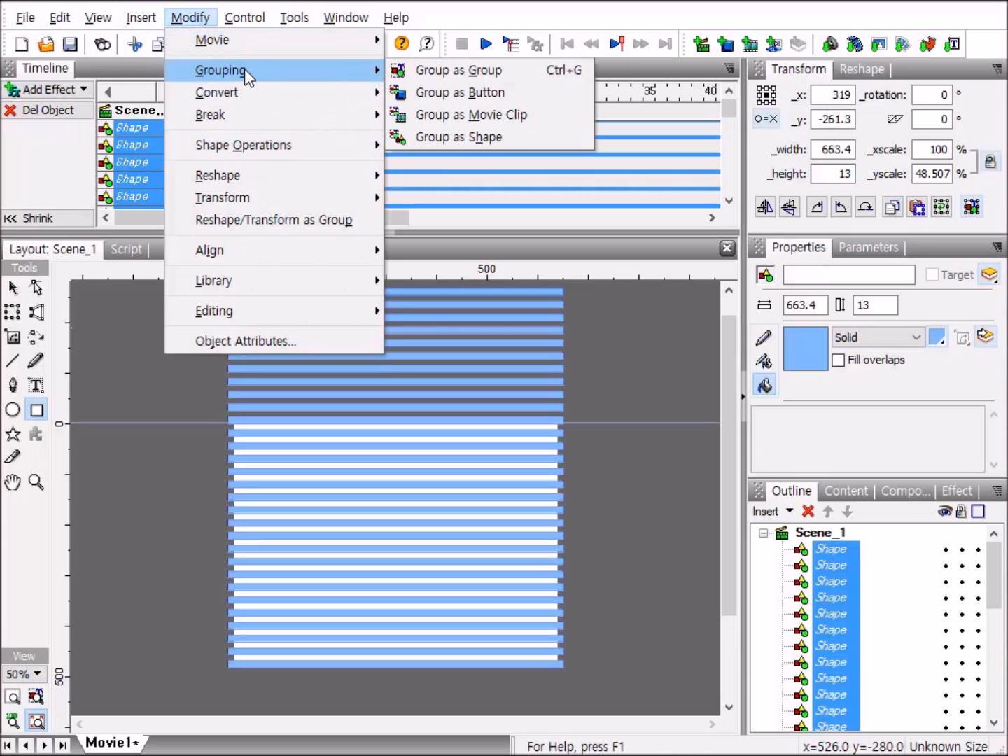
left_click(509, 143)
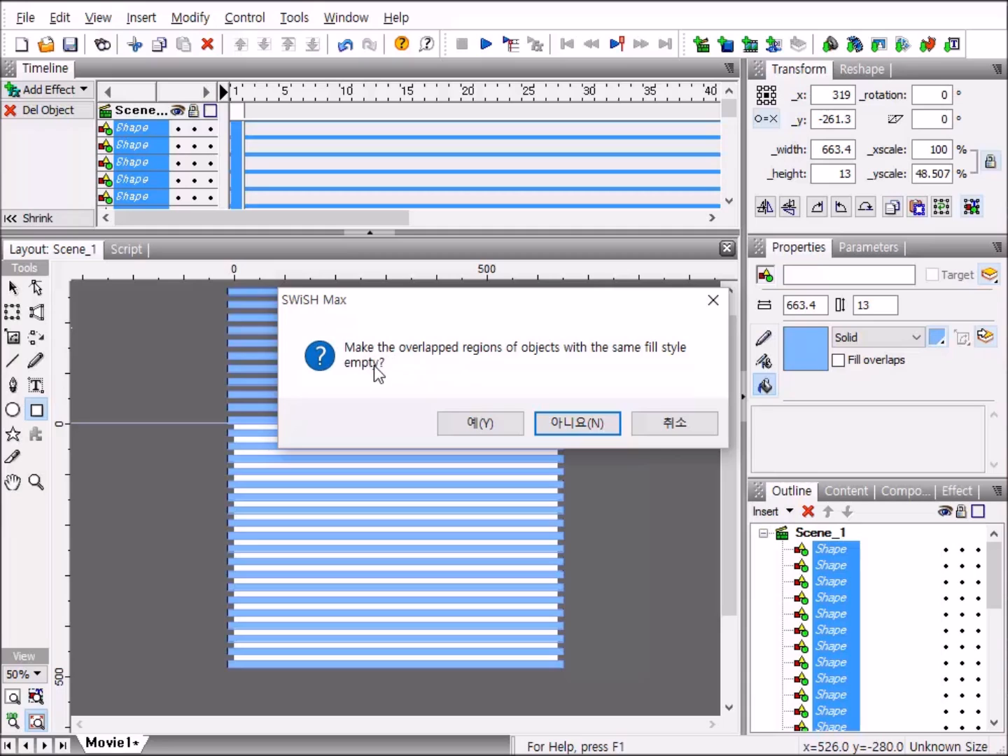
left_click(572, 419)
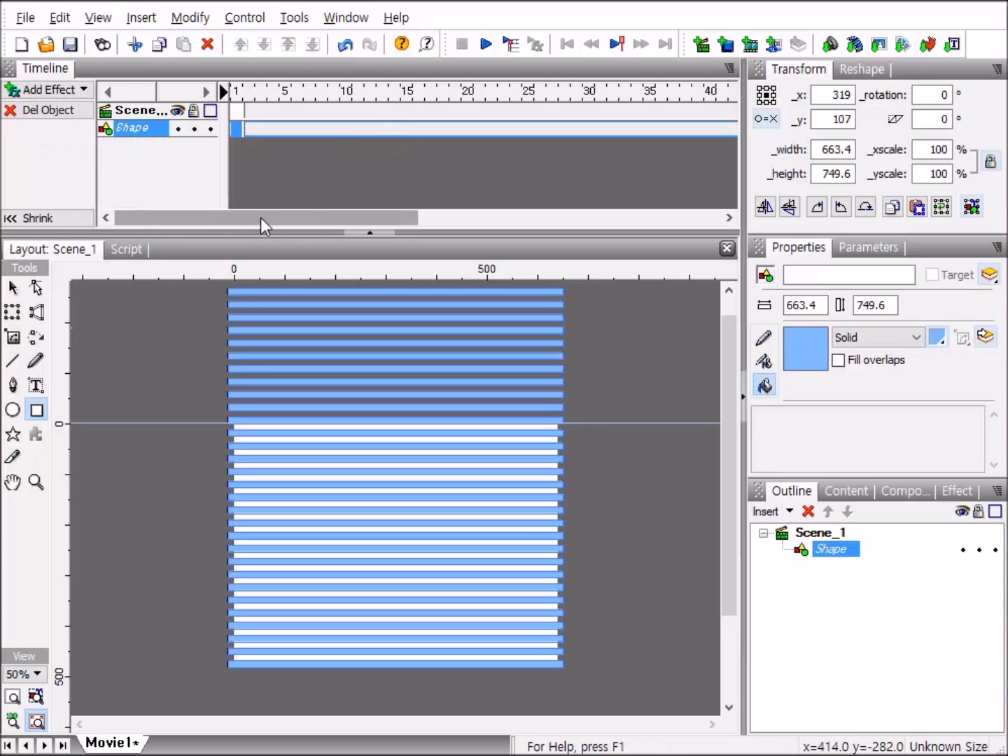
Add a Move effect to the striped shape up to frame 200, moving it straight down to y 367.
left_click_drag(253, 216, 608, 218)
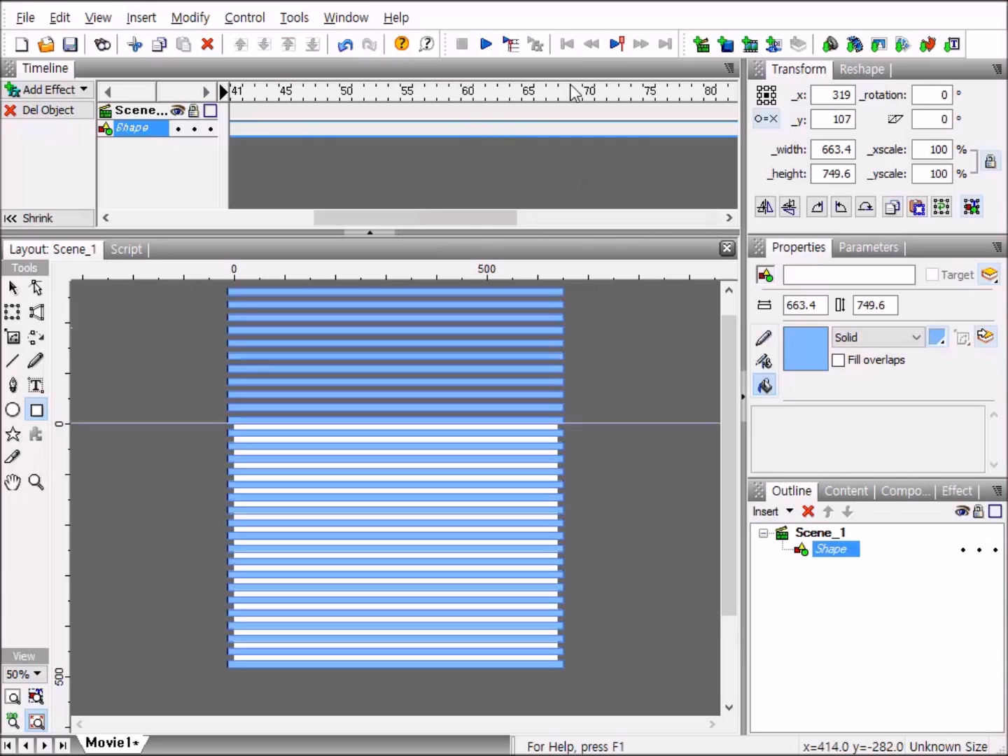
left_click_drag(415, 216, 602, 256)
left_click_drag(519, 226, 486, 150)
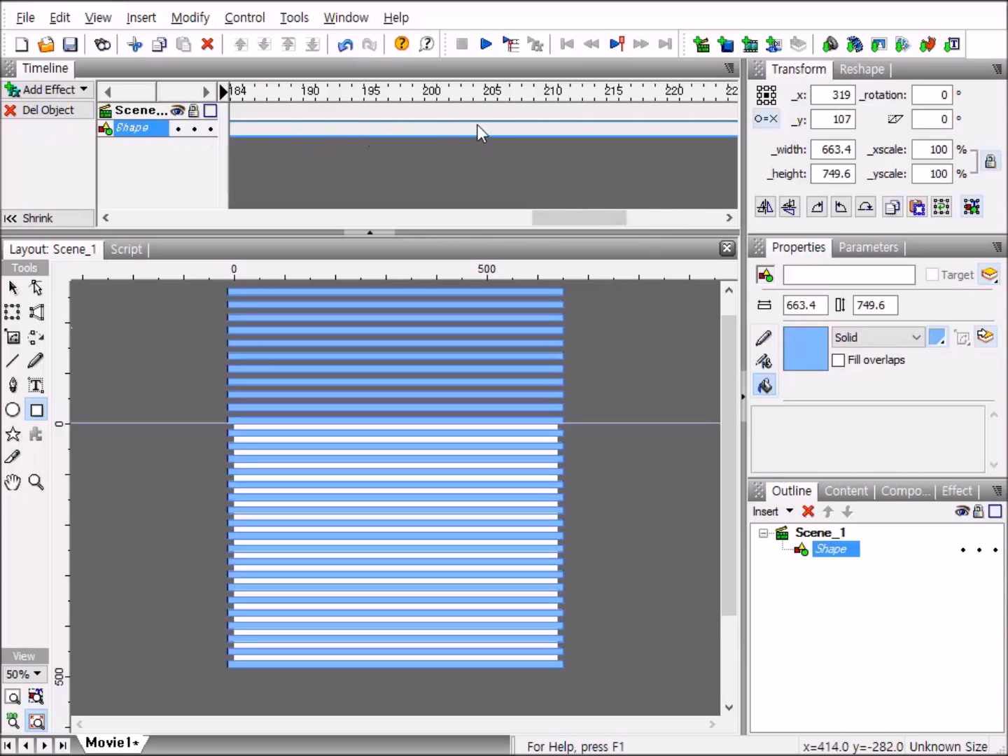
left_click(432, 128)
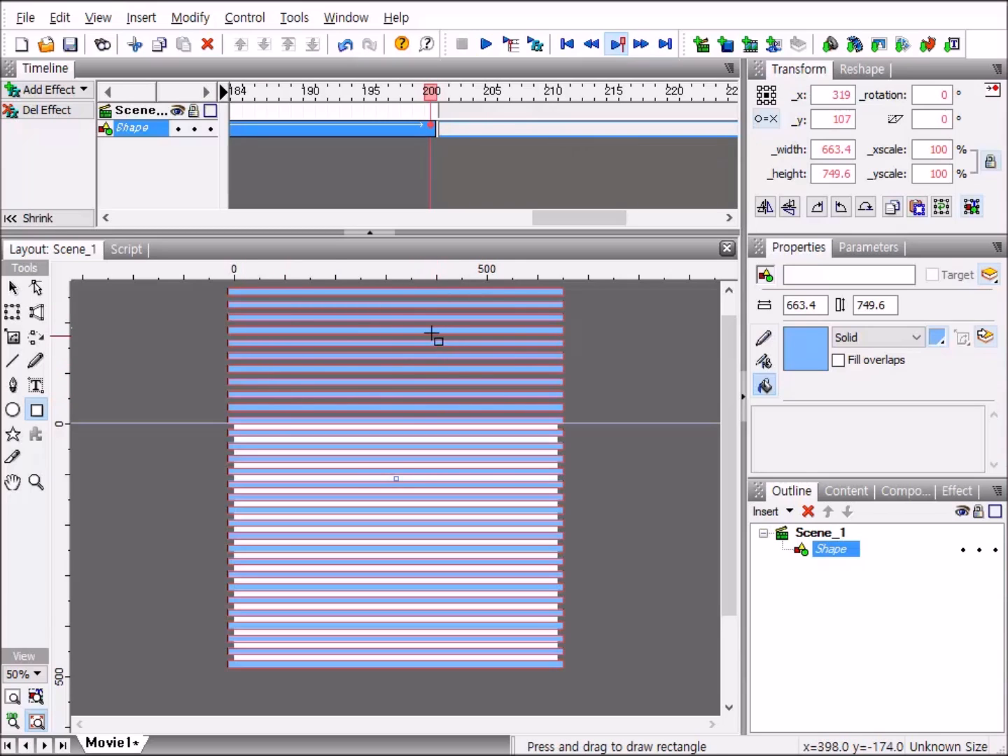
left_click(14, 288)
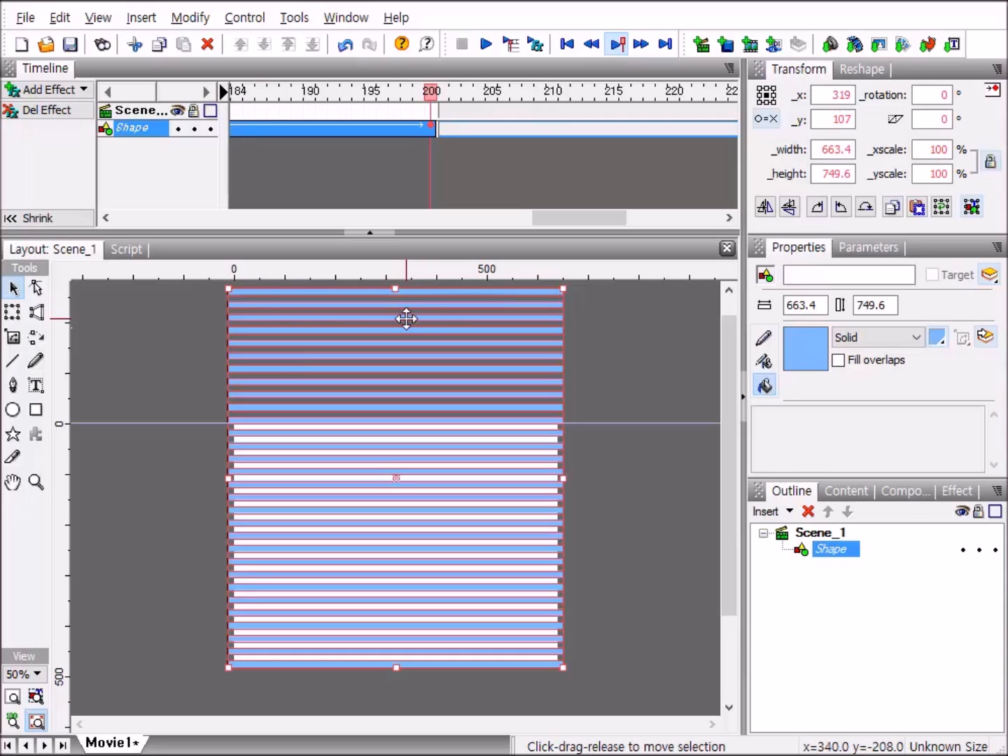
left_click_drag(406, 319, 398, 450)
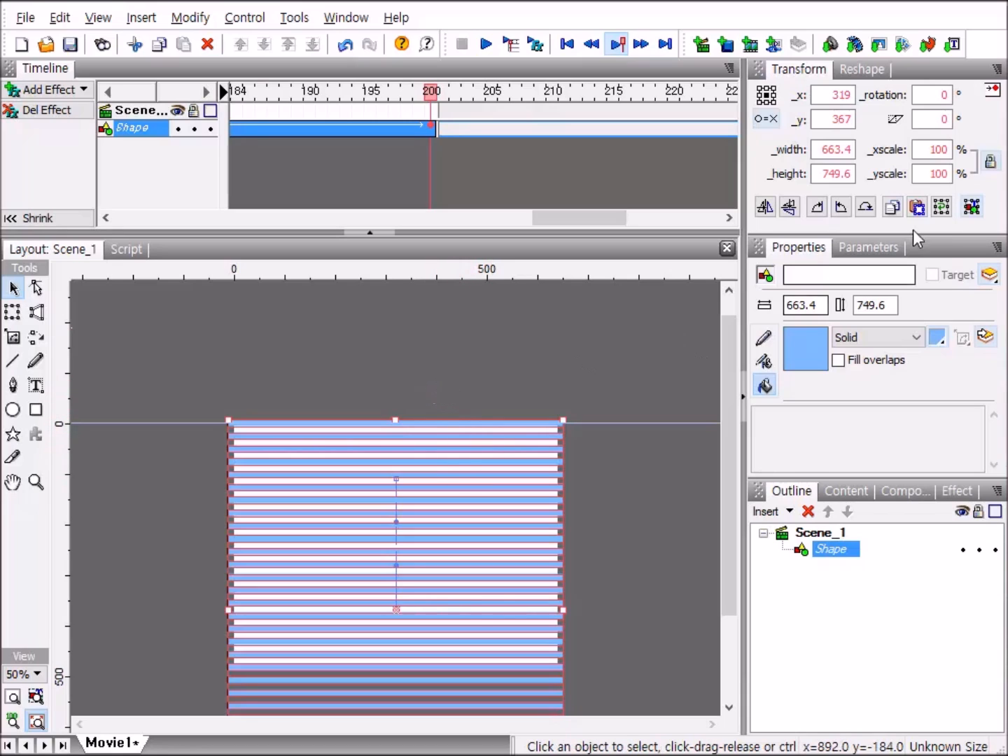
Group the animated striped shape as a movie clip and preview its playback.
left_click(187, 19)
mouse_move(247, 76)
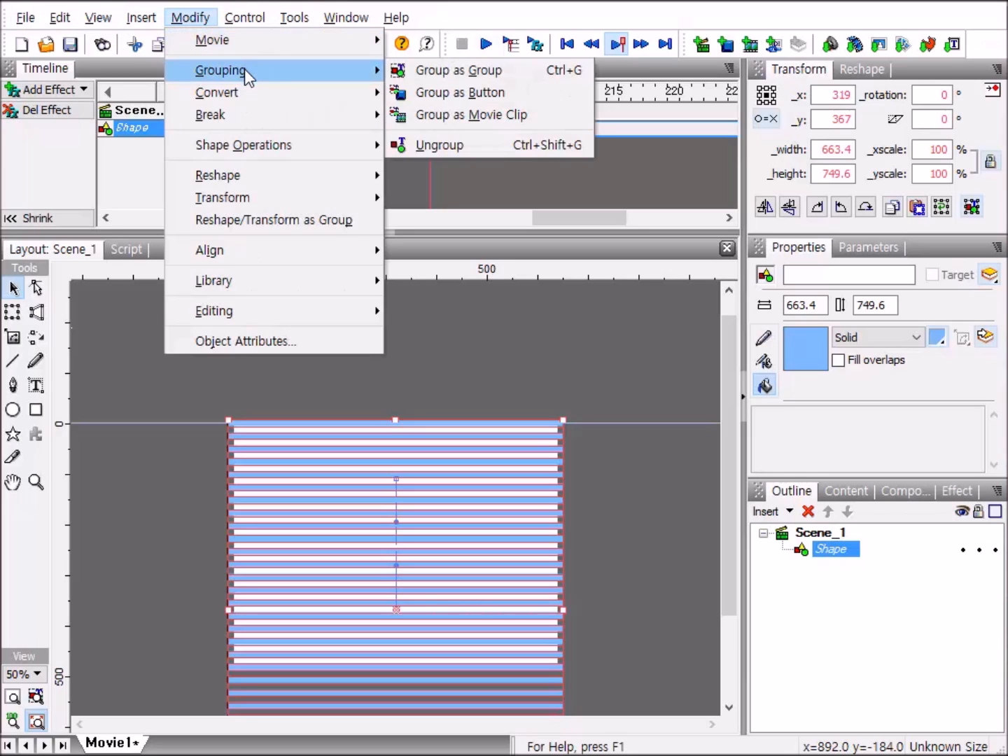
left_click(509, 126)
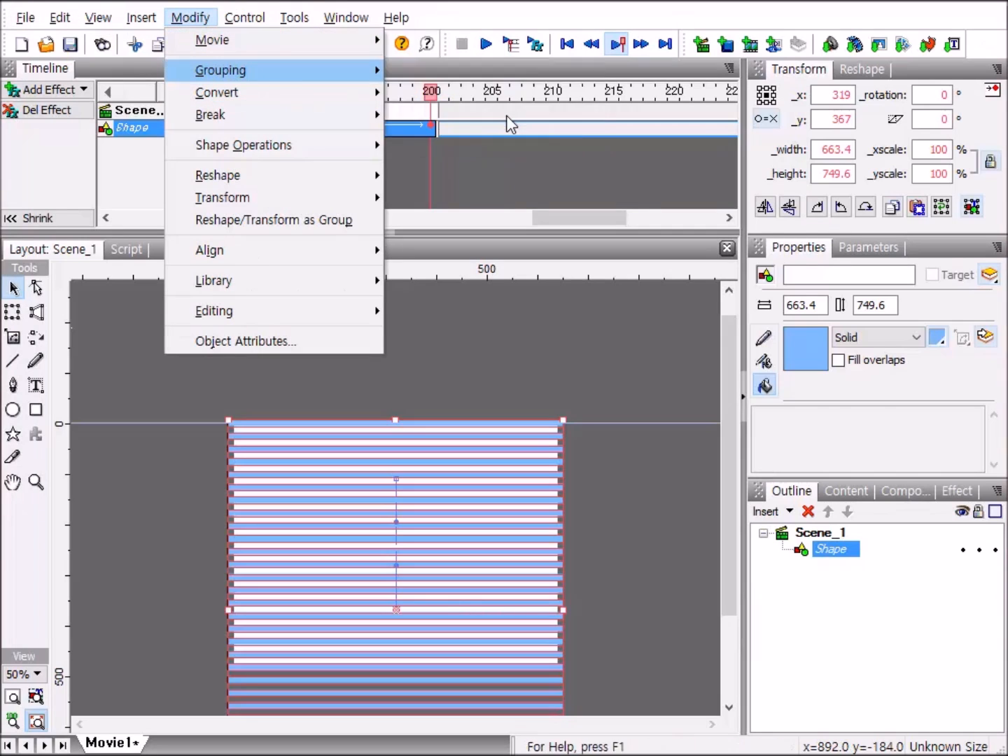
left_click(488, 46)
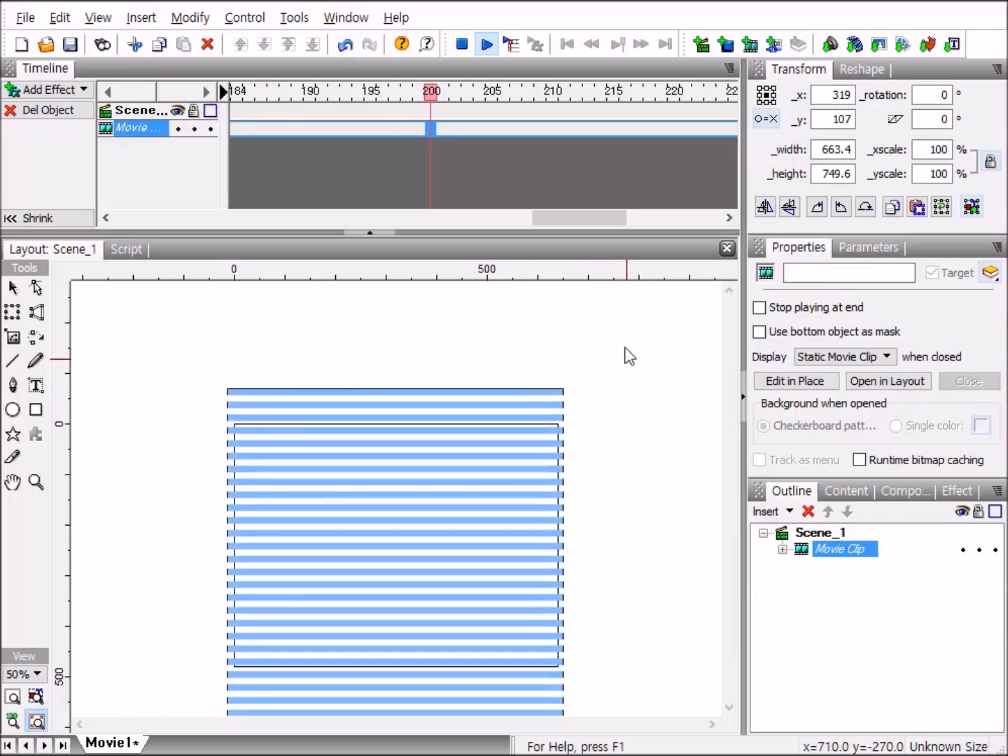
left_click(465, 45)
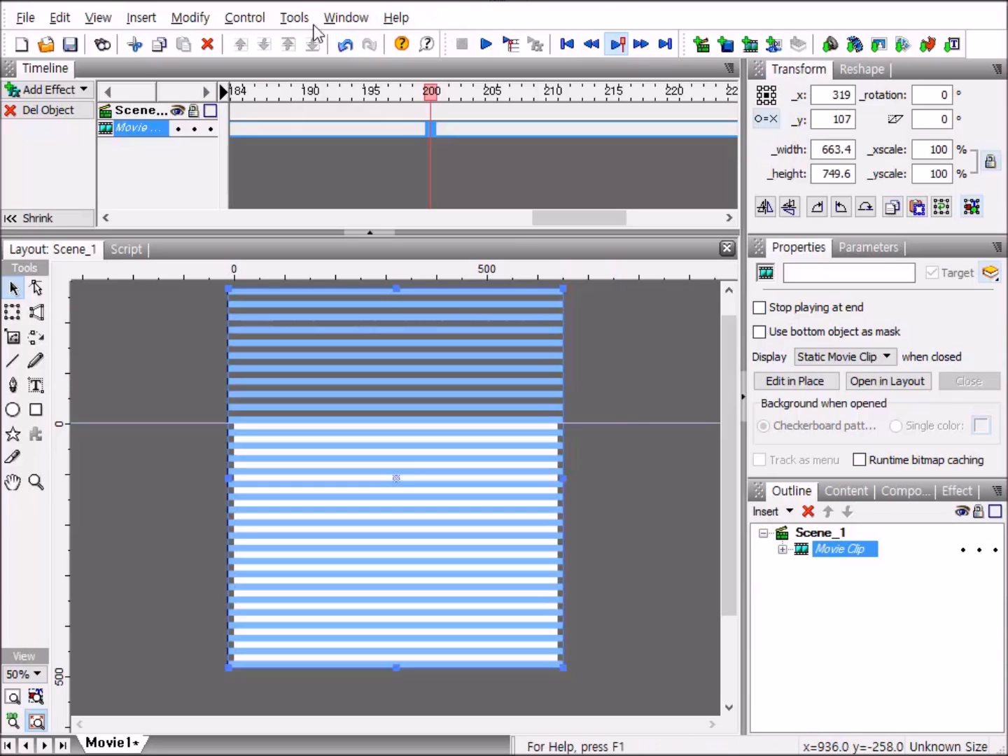
Export the movie as an SWF file named asd폭포물결소스 to the desktop (바탕 화면), replacing the existing file.
left_click(26, 17)
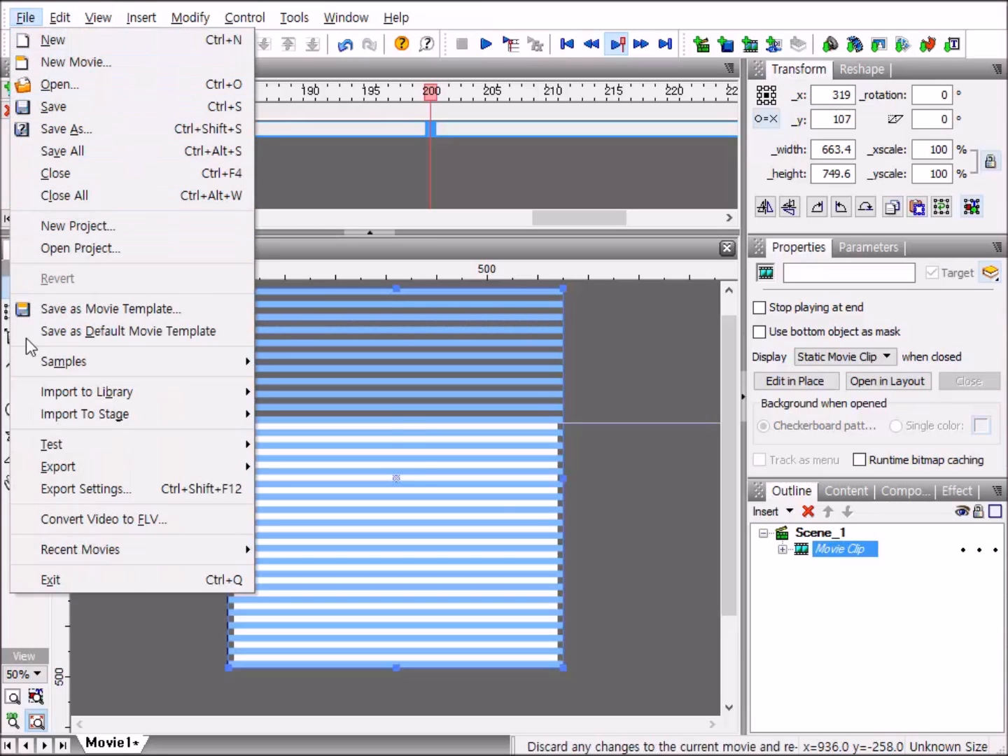
mouse_move(58, 470)
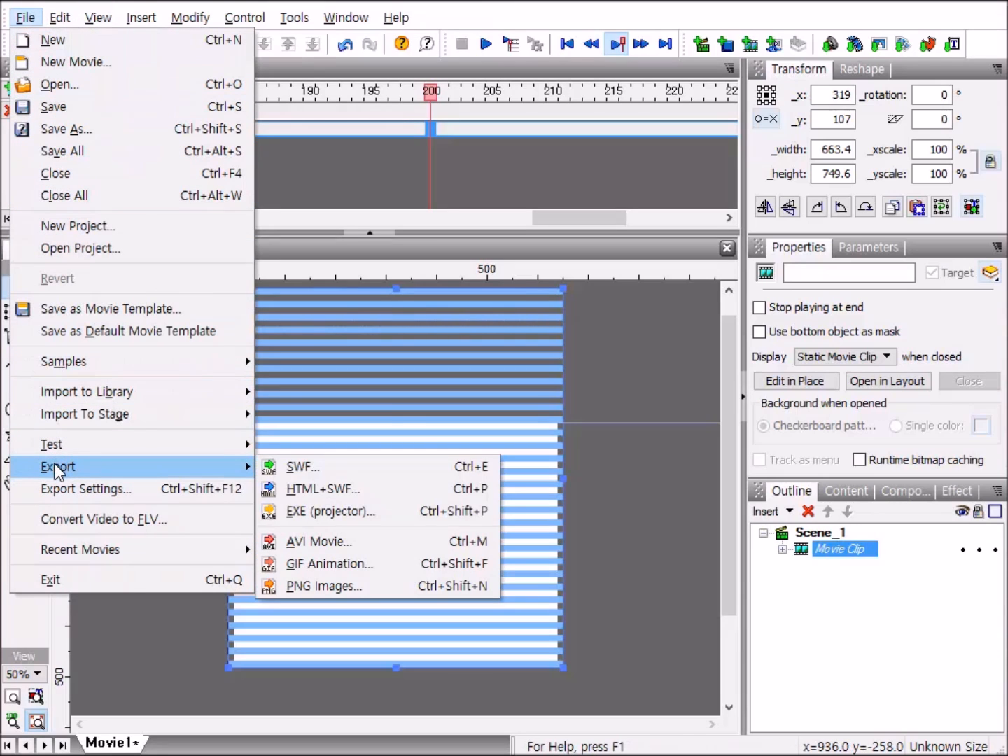
left_click(319, 467)
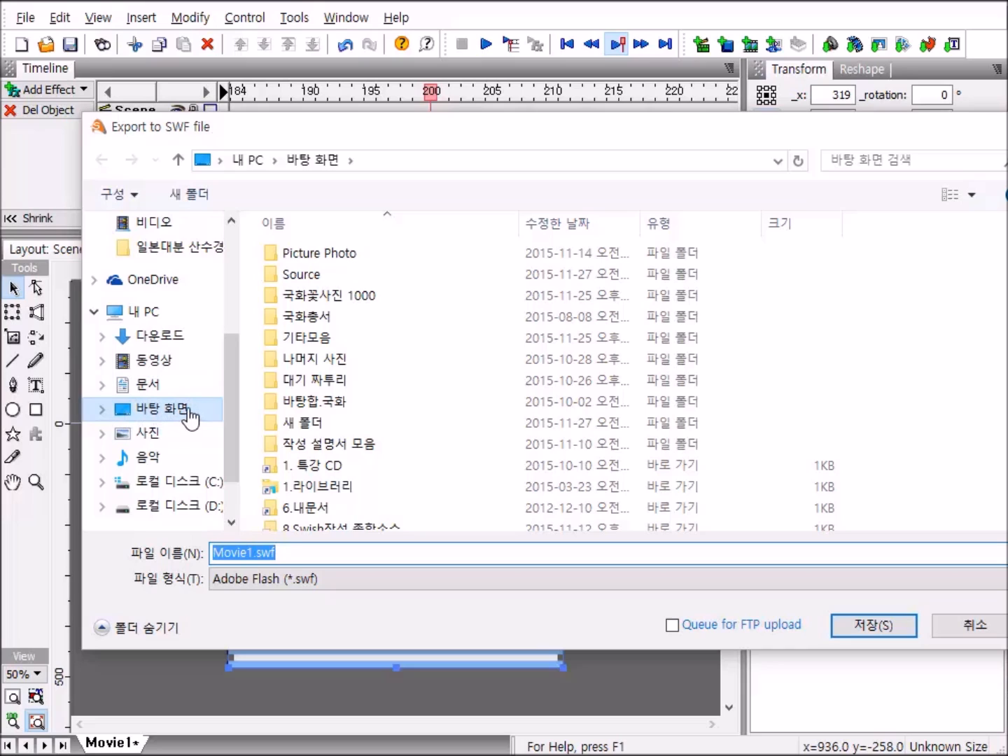
left_click(189, 416)
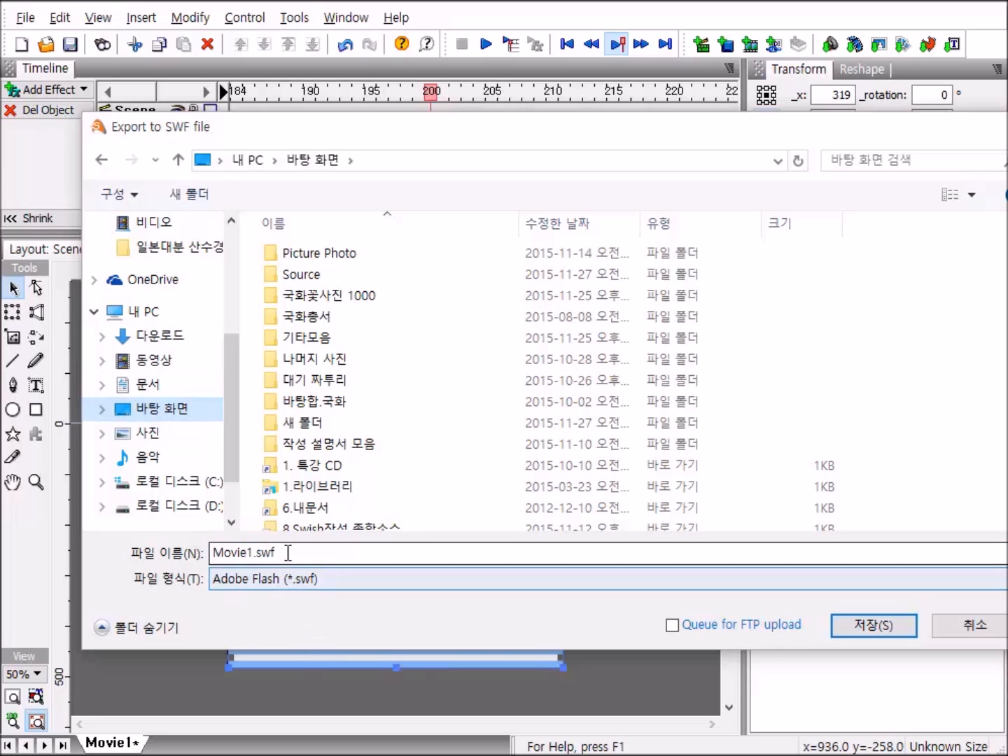
left_click(365, 555)
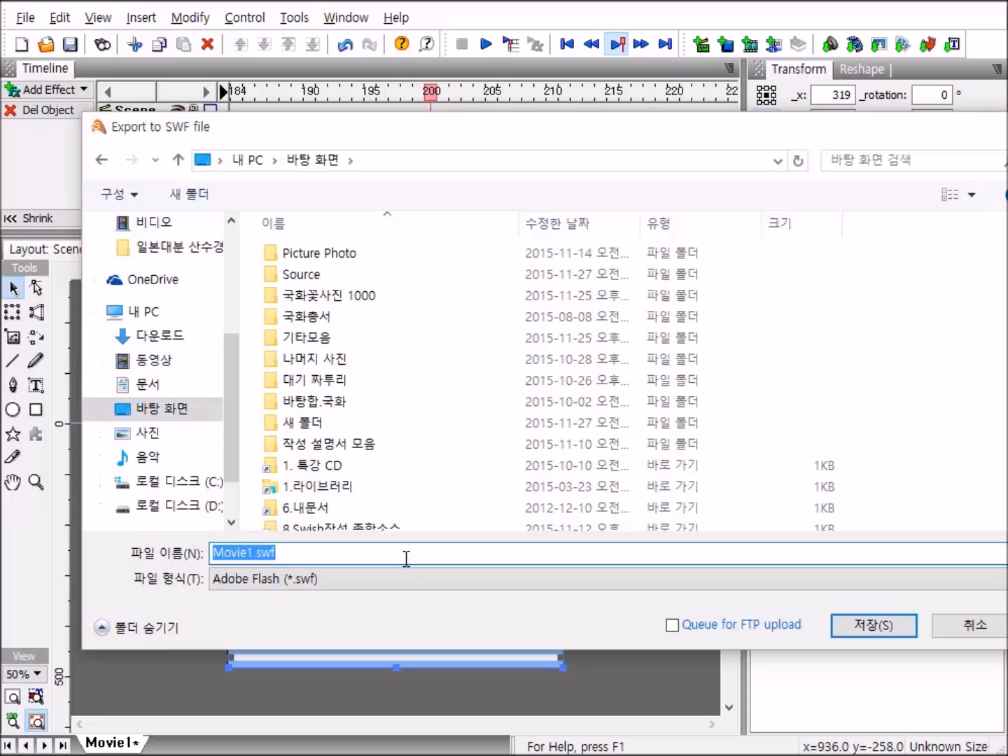
type("asd")
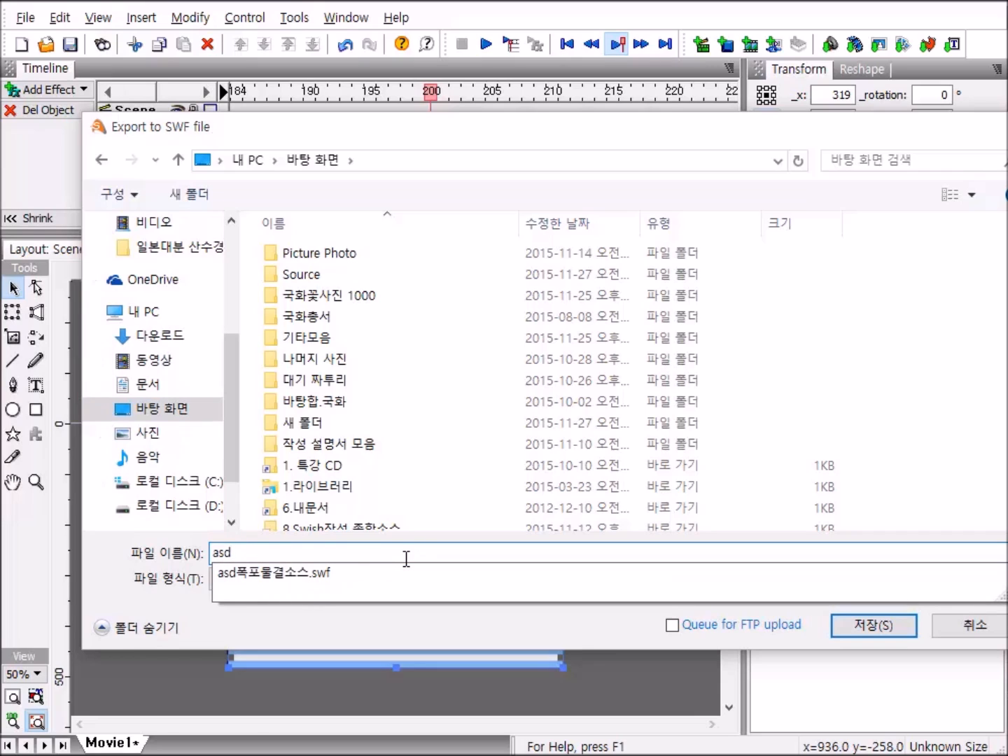
type("폭ㅍㅜㄹㄱㅕㅅㅗ")
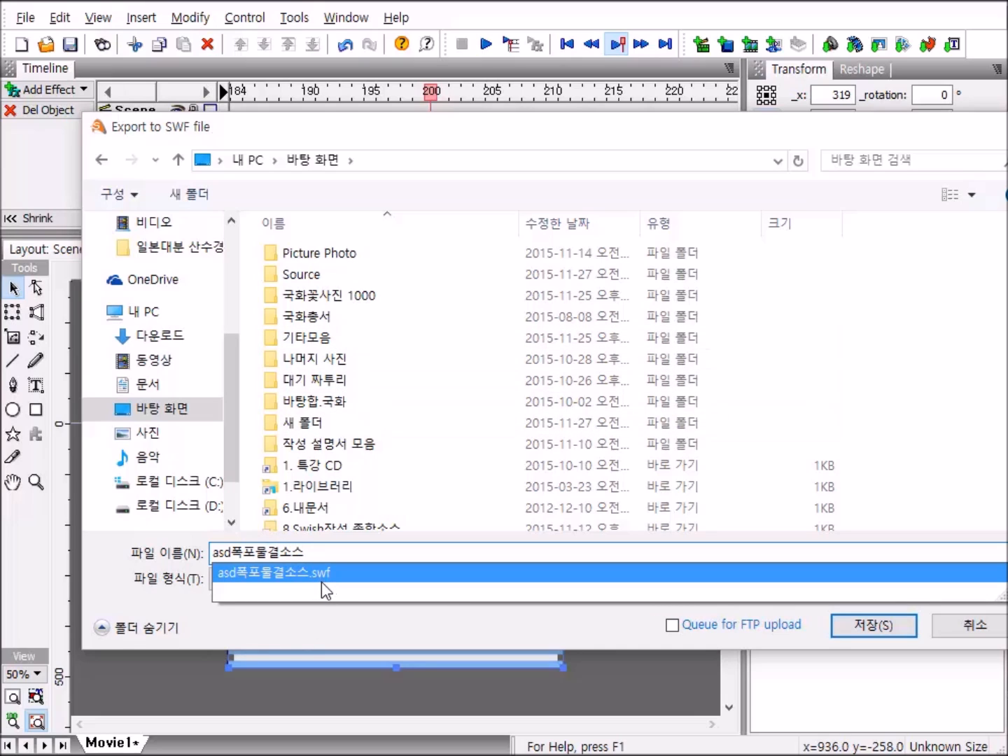
type("ㅅㅡ")
left_click(866, 623)
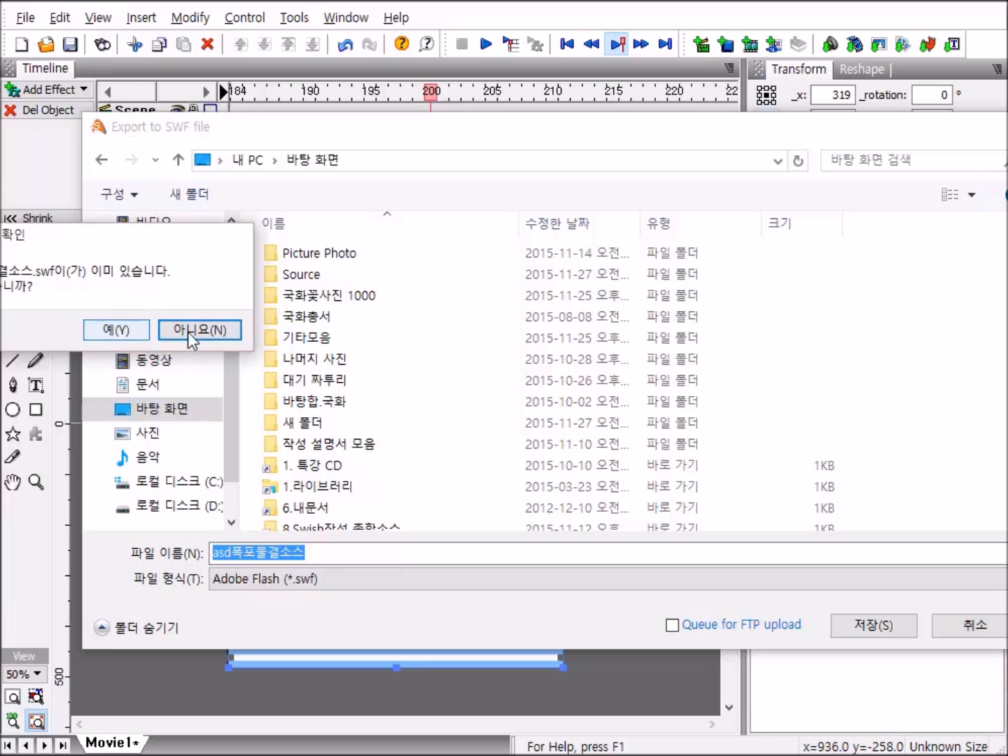
left_click(104, 332)
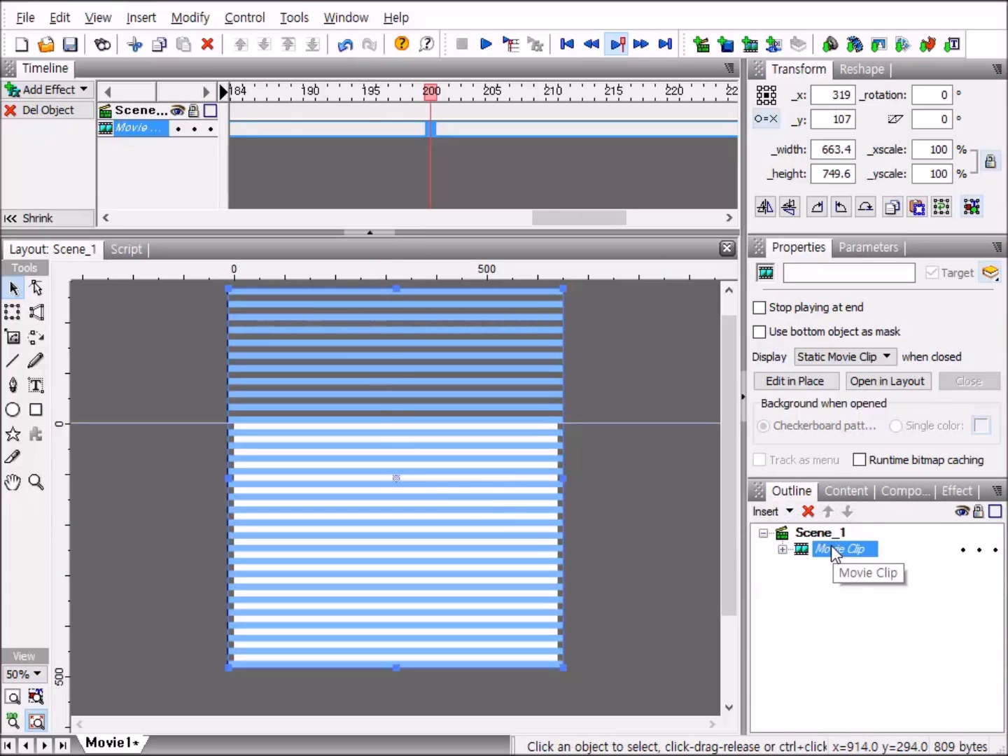
Delete the striped movie clip from Scene_1 and turn off the current-frame preview.
left_click(809, 512)
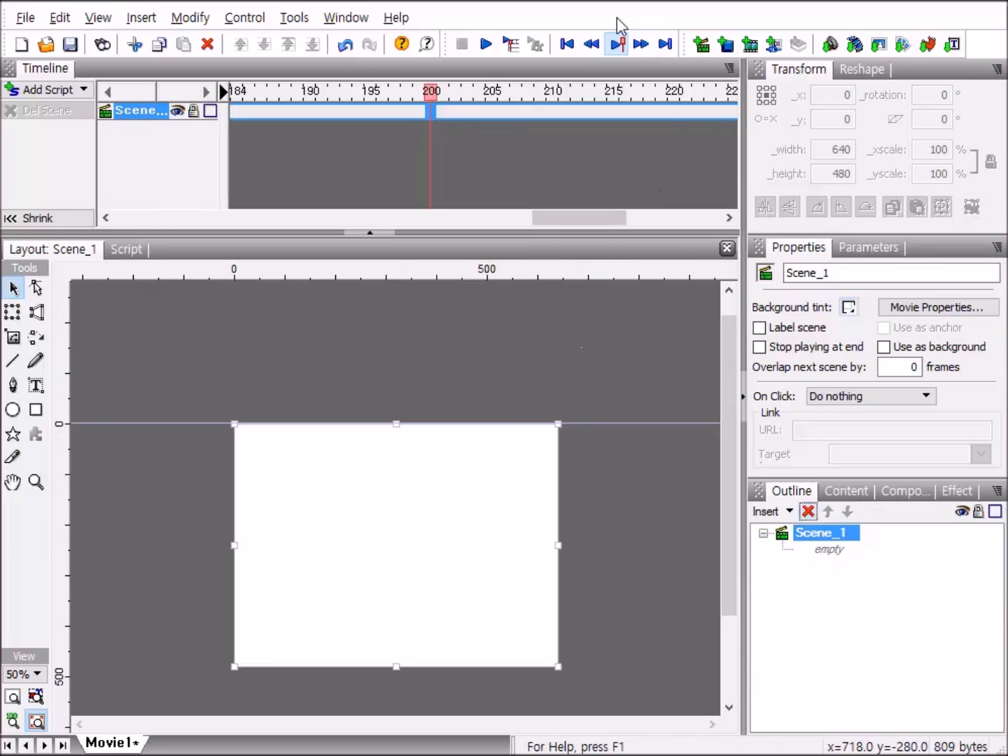
left_click(619, 46)
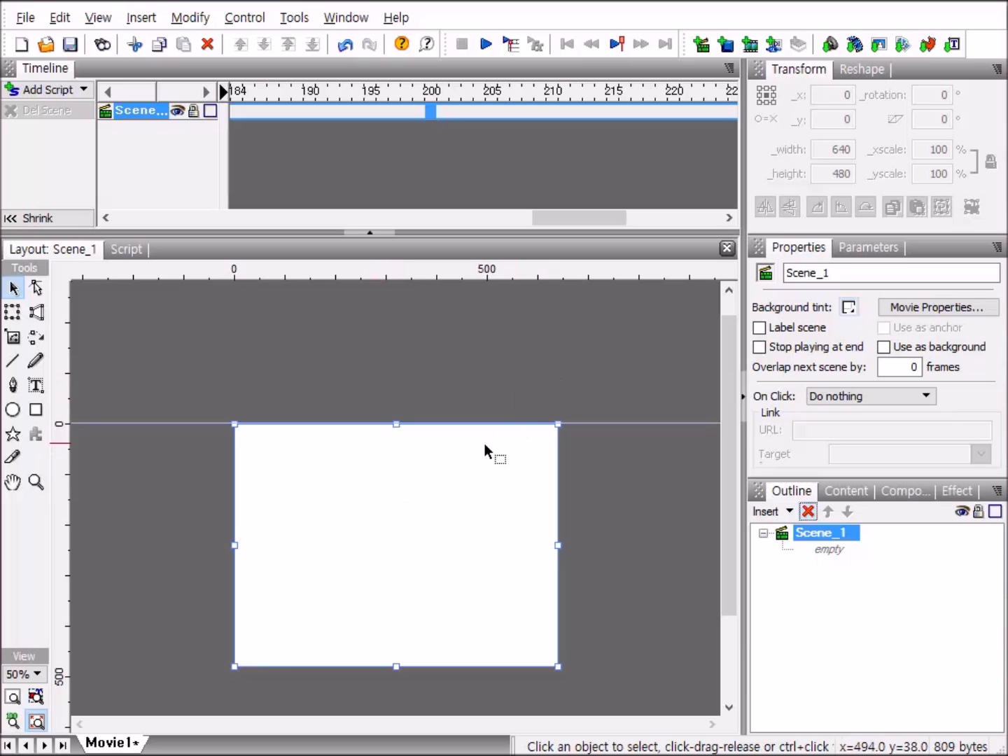
Import the image 바탕사진.jpg from the Source folder into Scene_1.
left_click(13, 696)
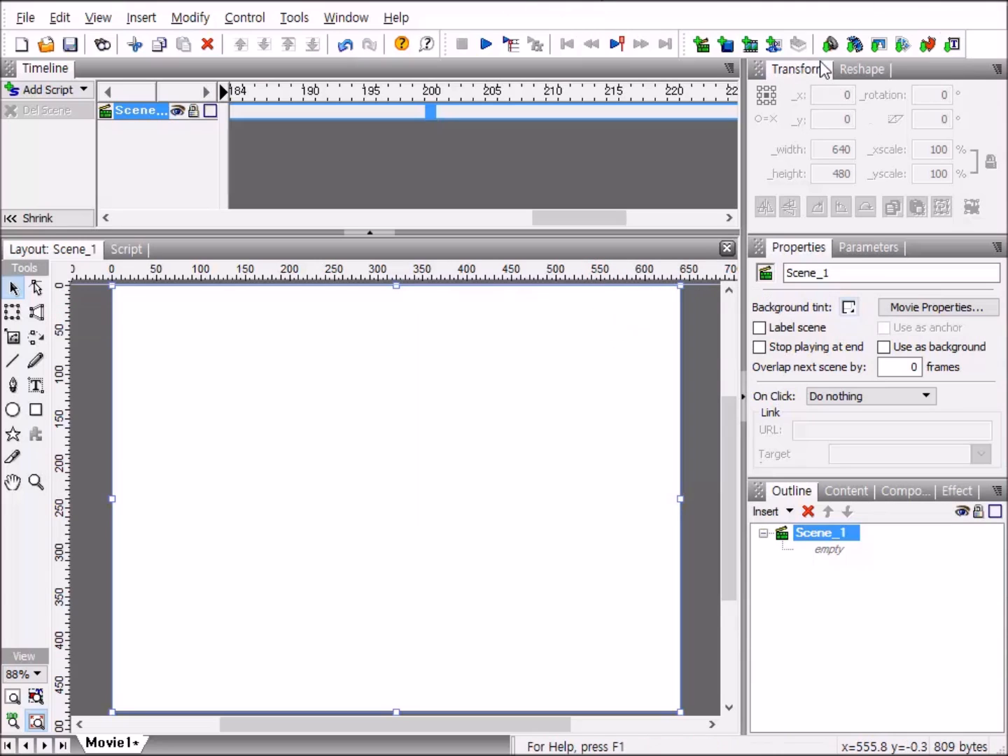
left_click(879, 46)
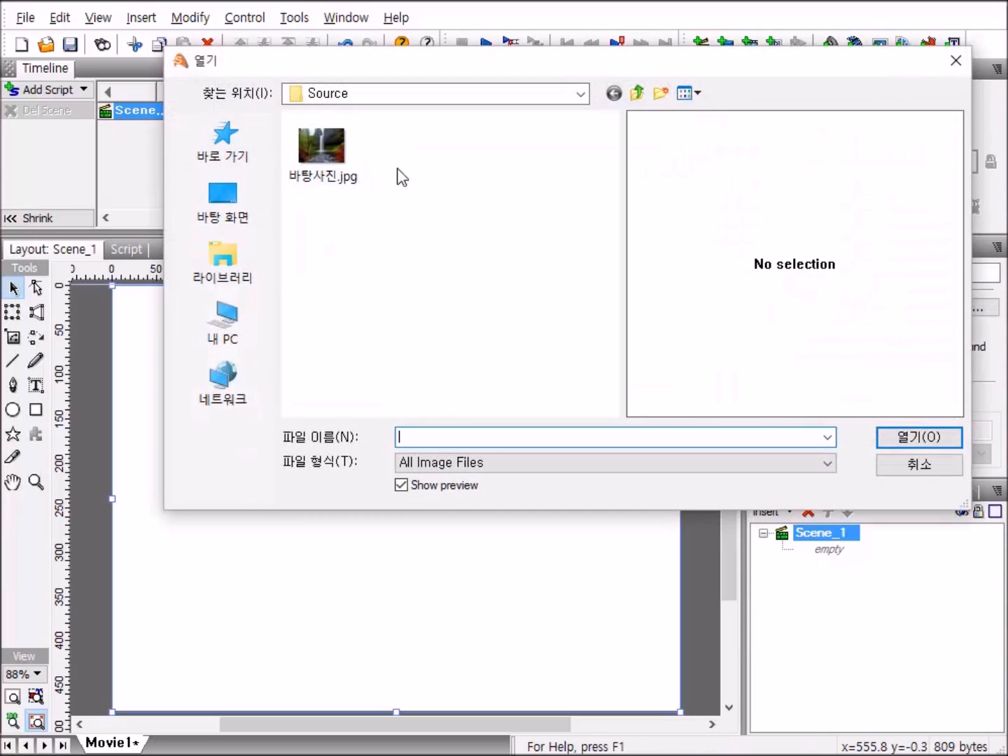
double_click(333, 149)
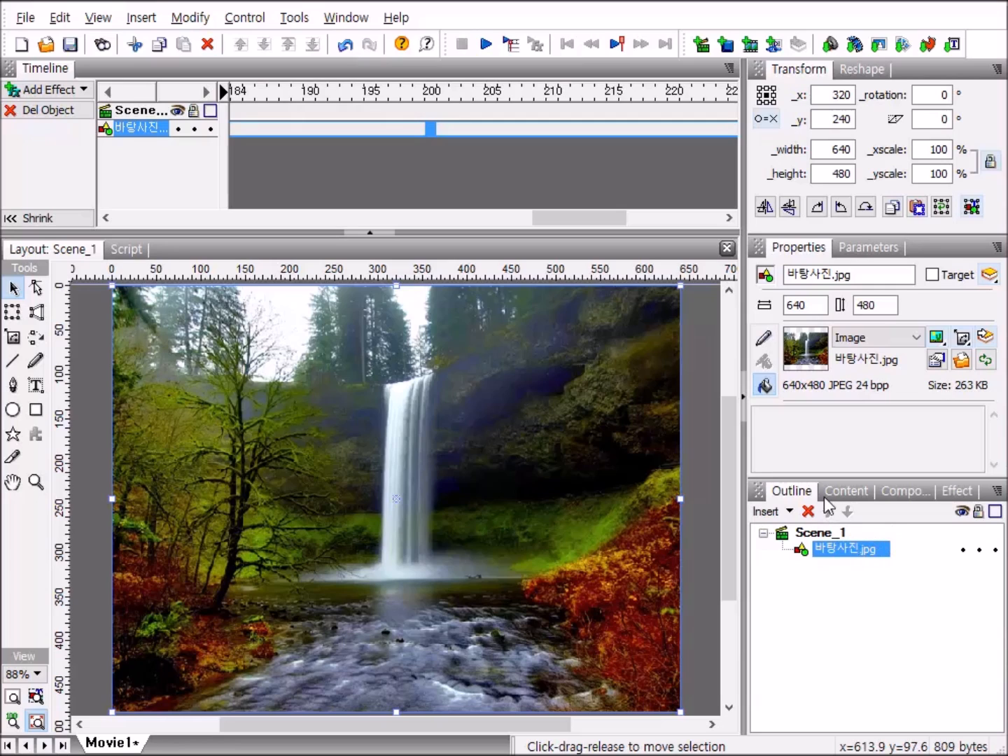
Deselect the waterfall image by selecting Scene_1, and set the Pen tool's fill type to Solid.
left_click(804, 536)
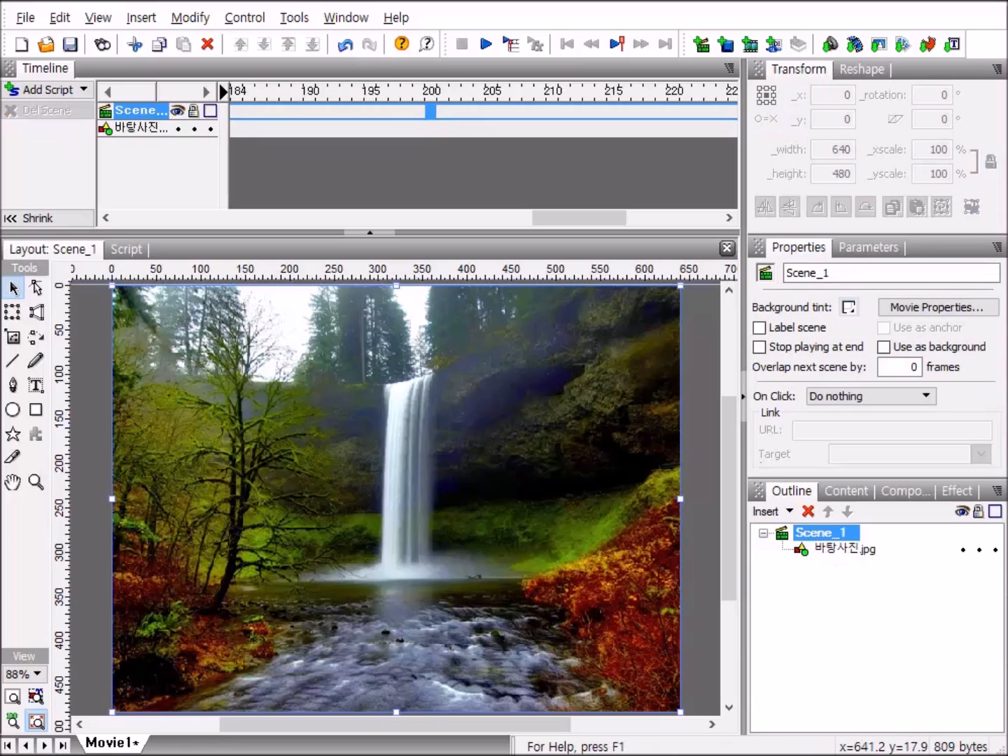
left_click(13, 388)
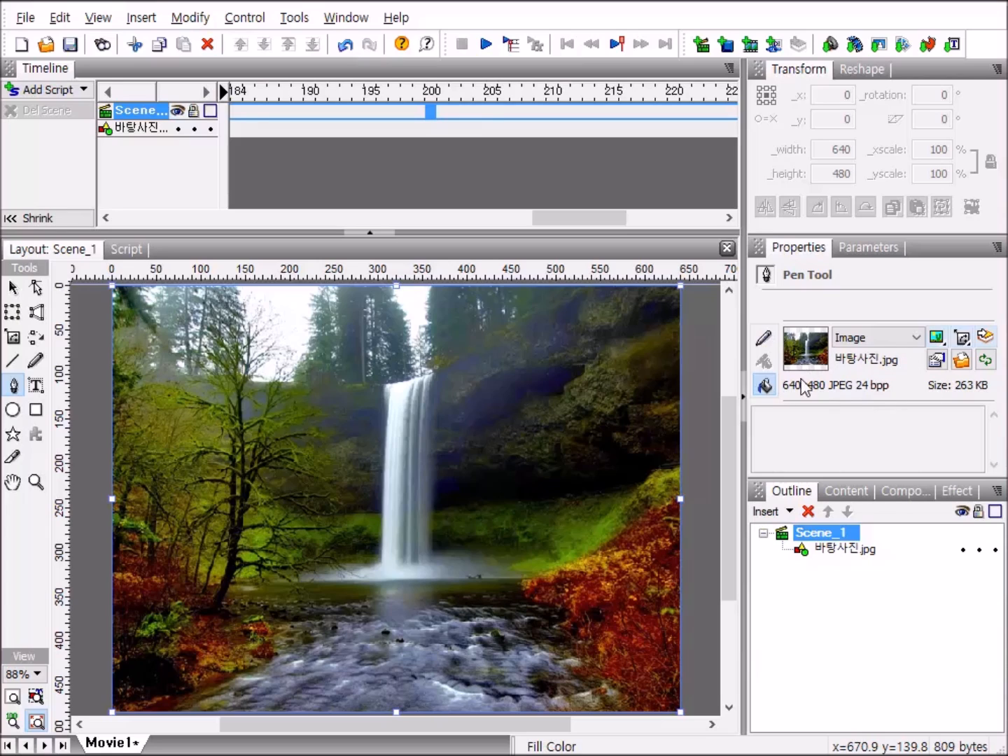
left_click(918, 339)
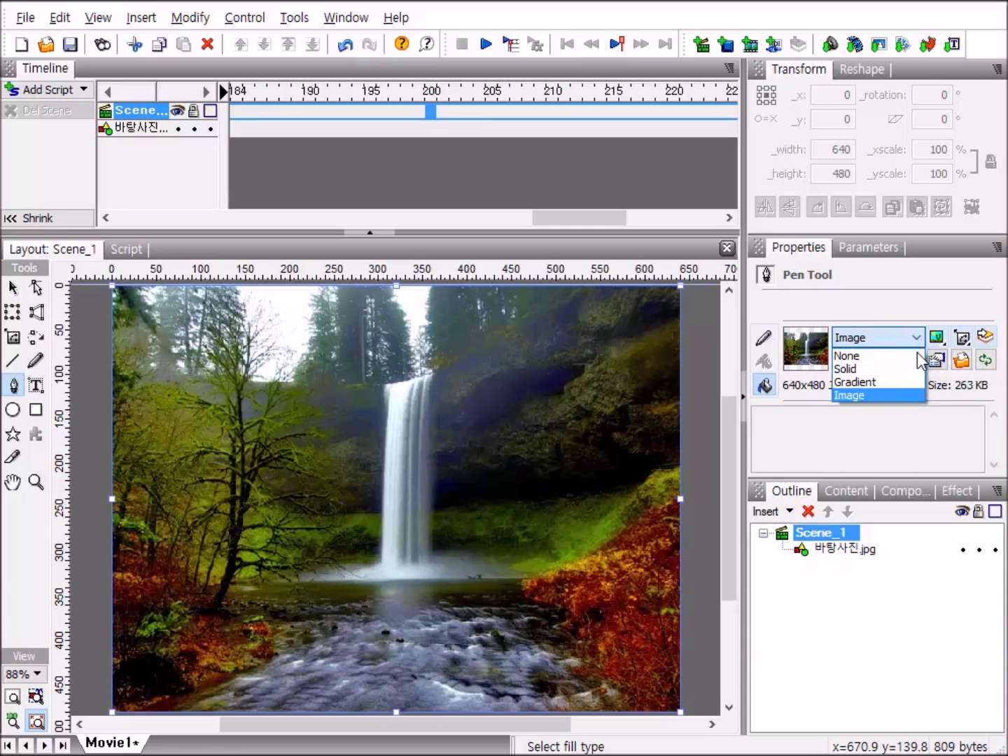
left_click(867, 367)
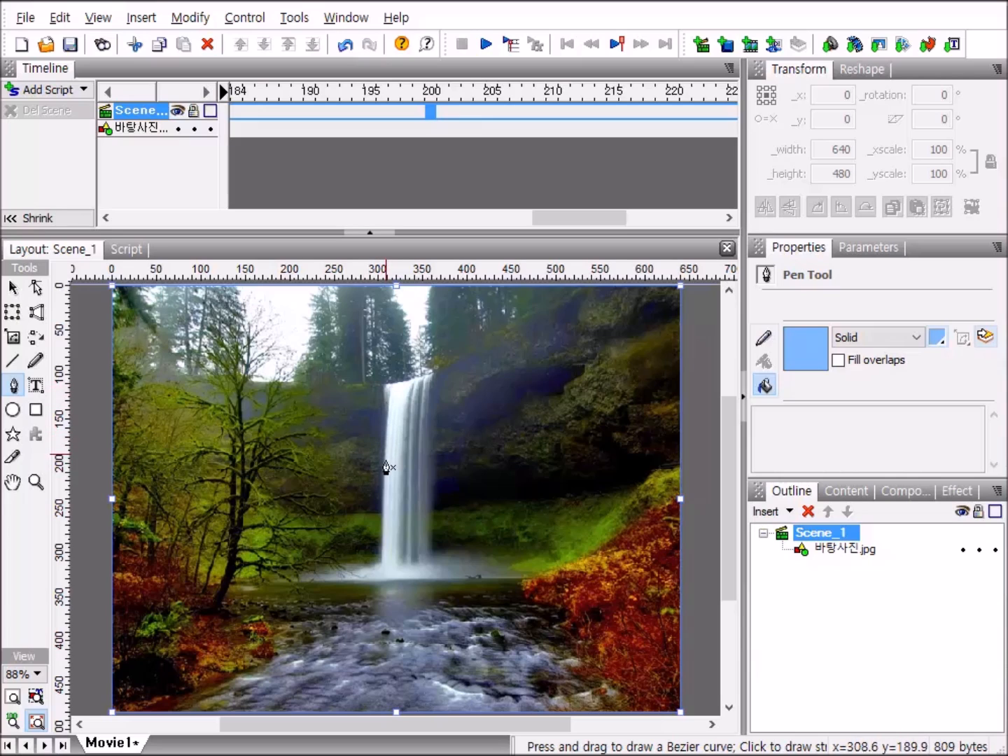
Start a Pen tool outline at the waterfall's upper left corner and trace its left edge to the base, about 197 px tall.
left_click(384, 387)
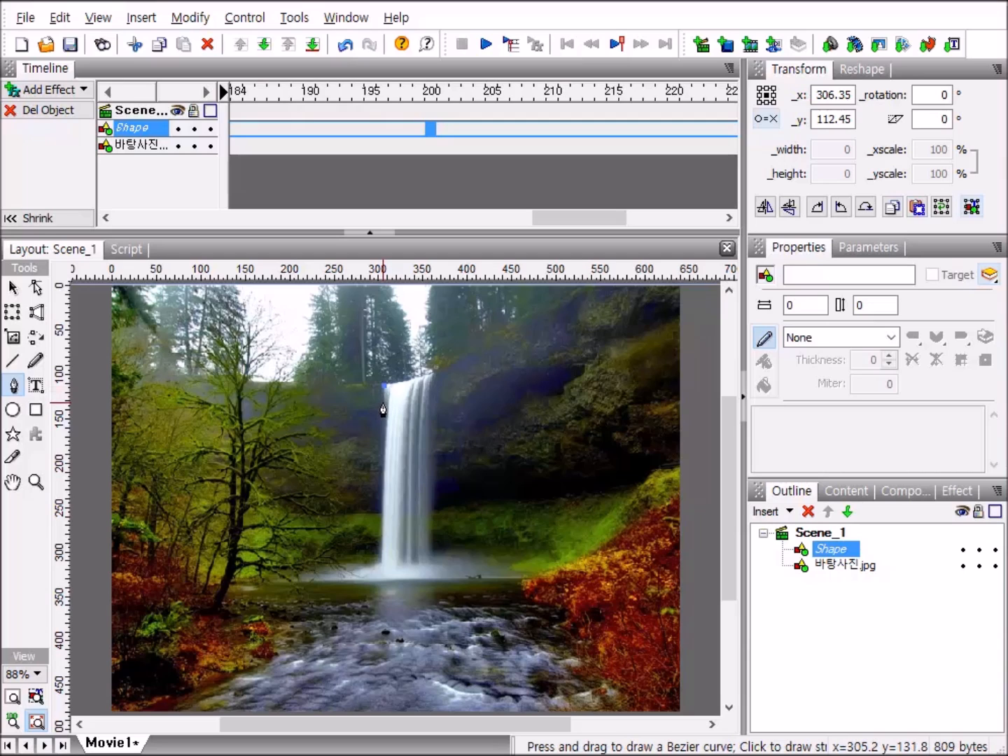
left_click(385, 411)
left_click(384, 437)
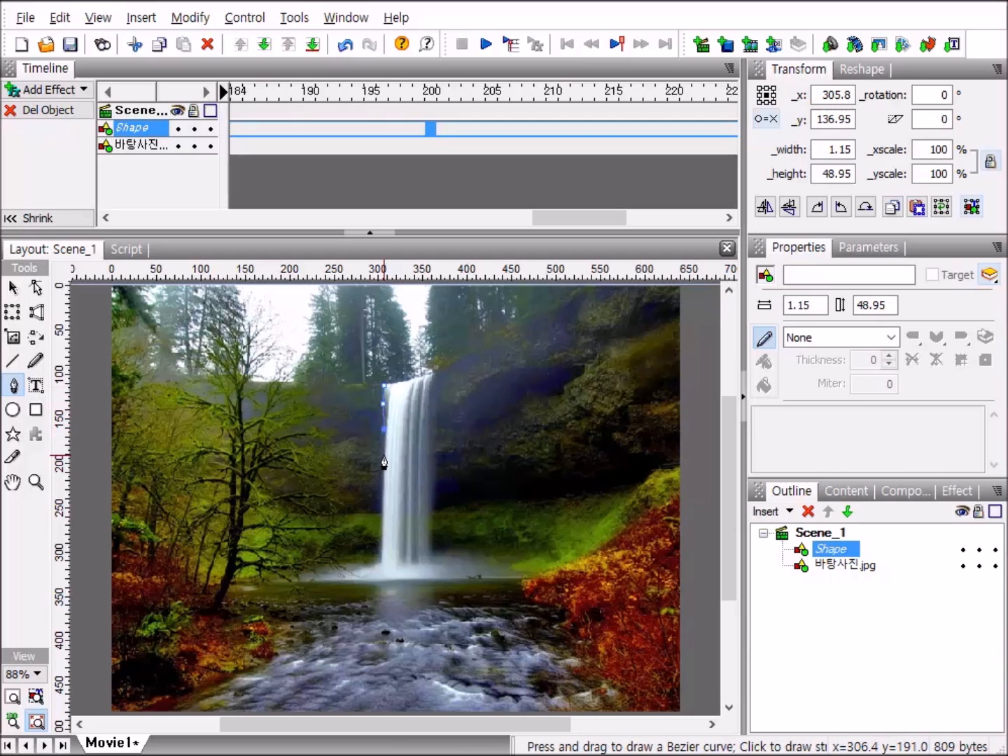
left_click(384, 455)
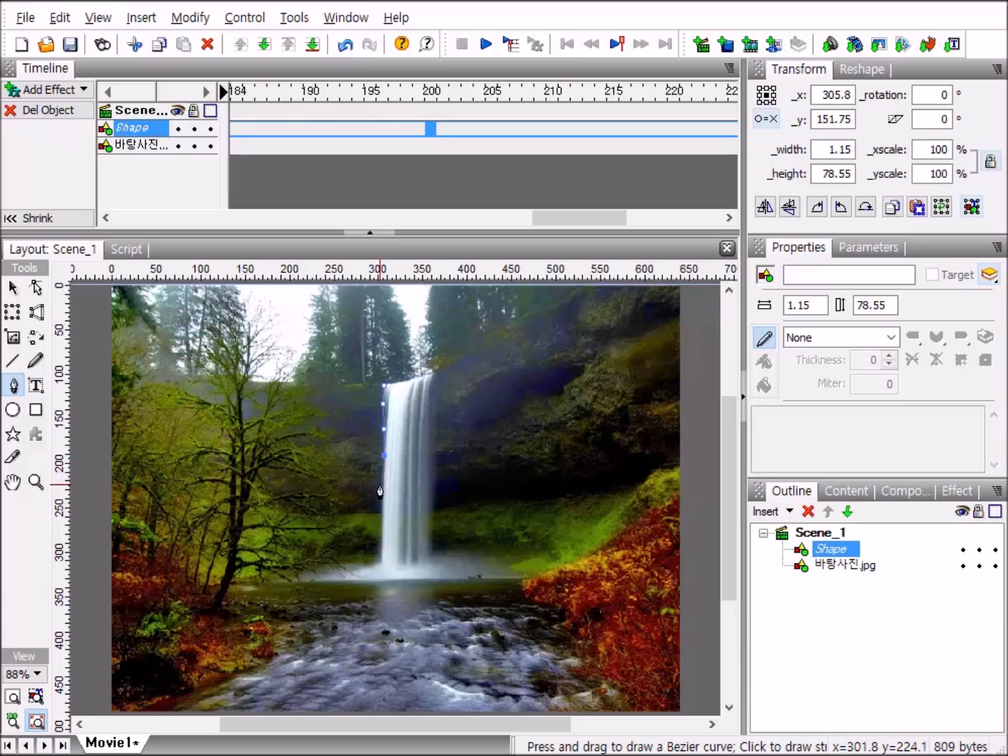
left_click(382, 486)
left_click(379, 520)
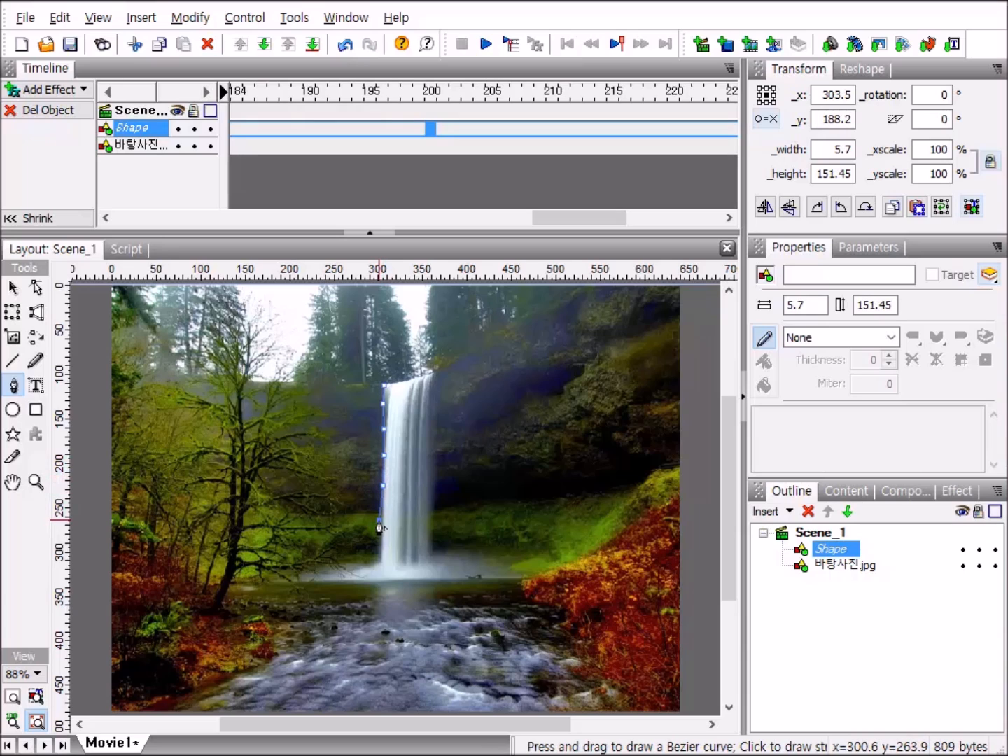
left_click(377, 553)
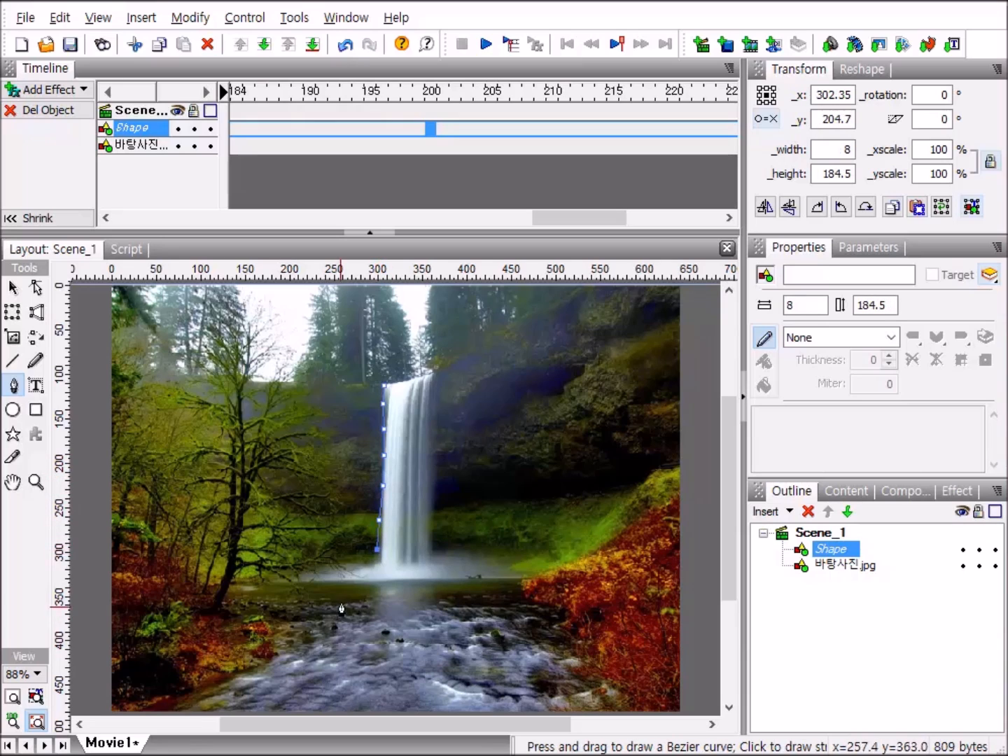
left_click(379, 561)
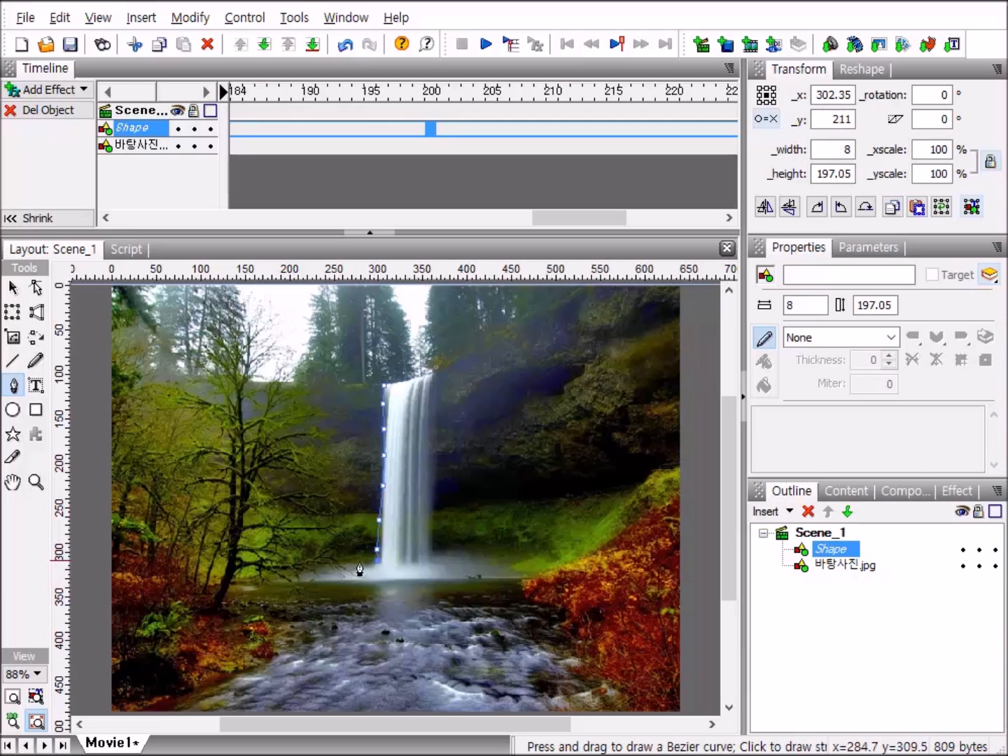
Continue the outline around the left side of the misty pool at the waterfall's foot and back in to the stream's head.
left_click(343, 561)
left_click_drag(298, 582, 376, 614)
left_click(374, 614)
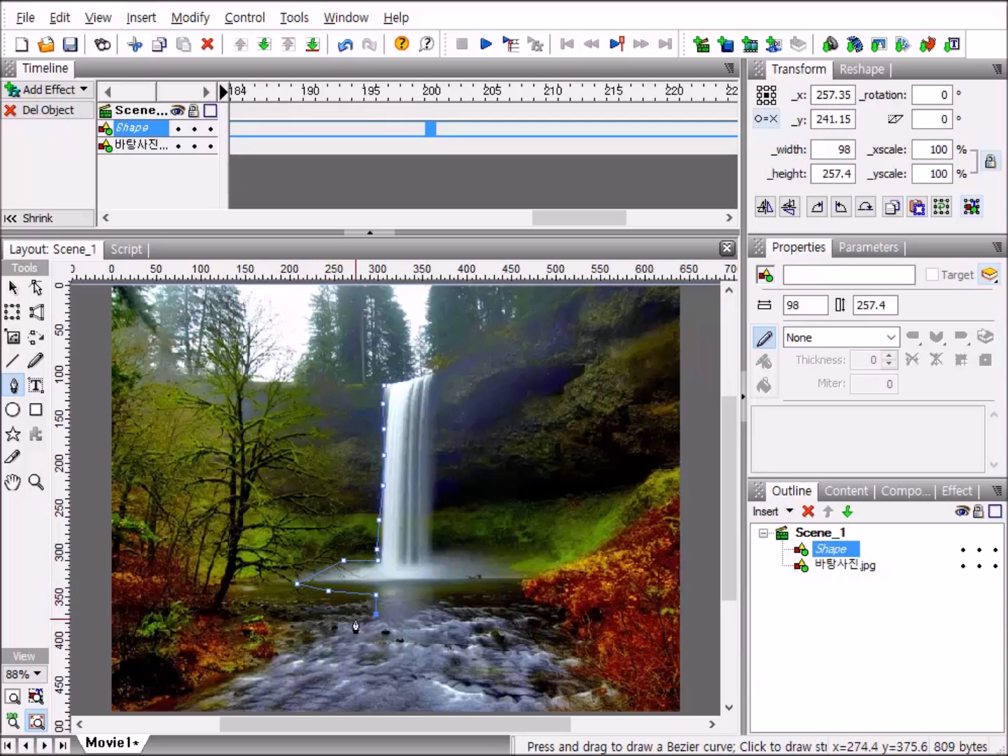
Trace the stream's left bank with anchor points from its head to the photo's lower left area.
left_click(356, 621)
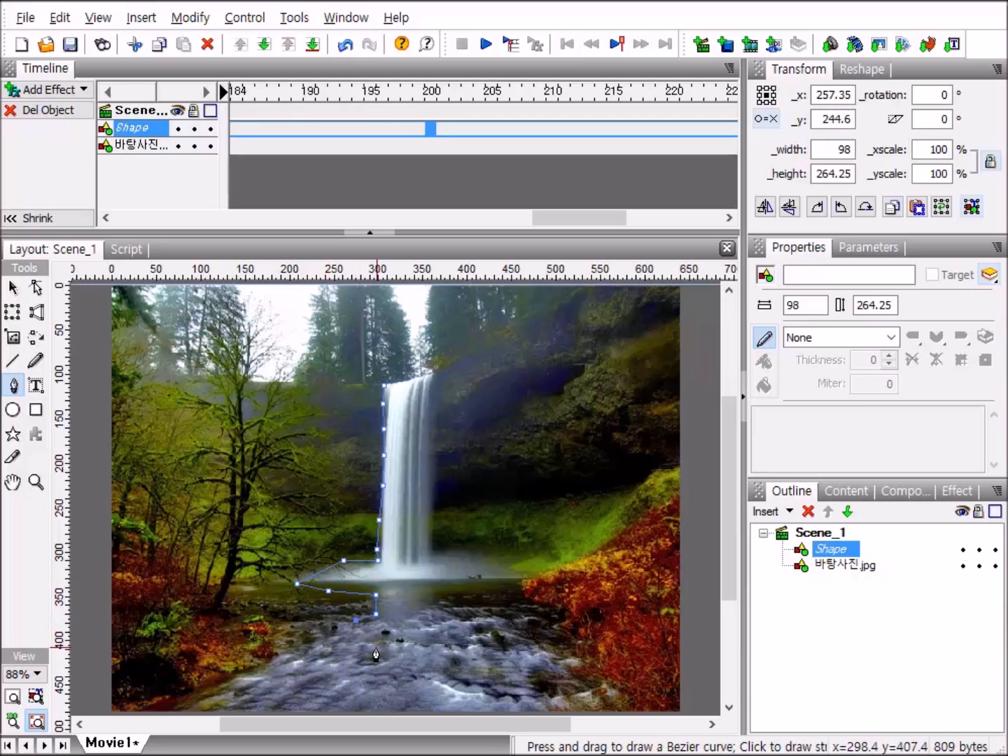
left_click(339, 627)
left_click(315, 642)
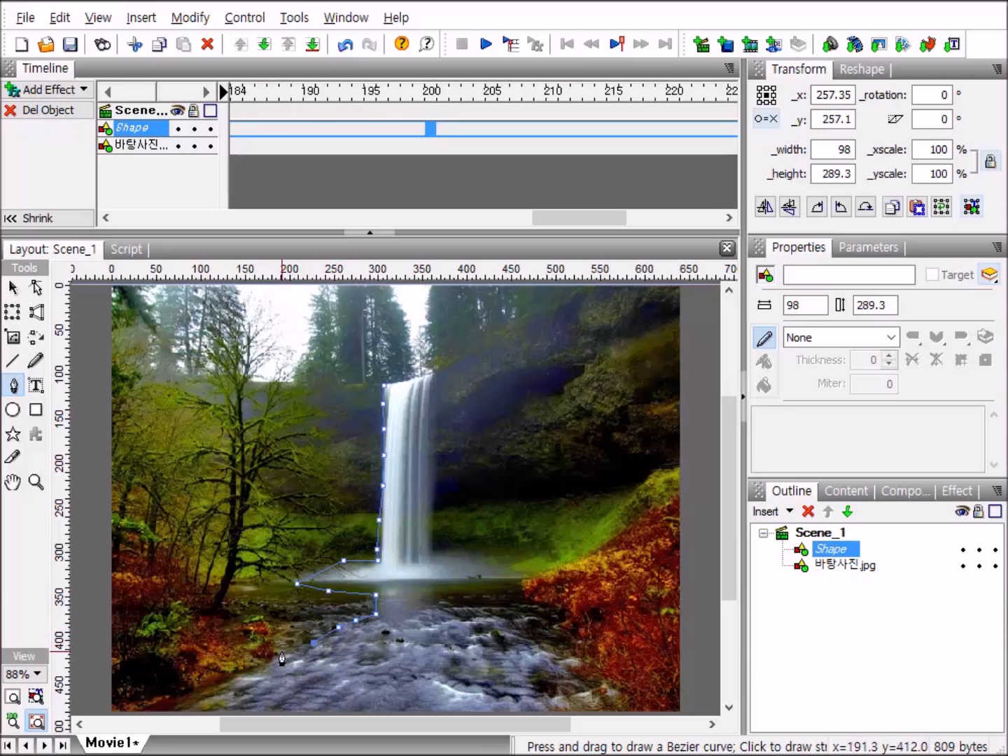
left_click(274, 665)
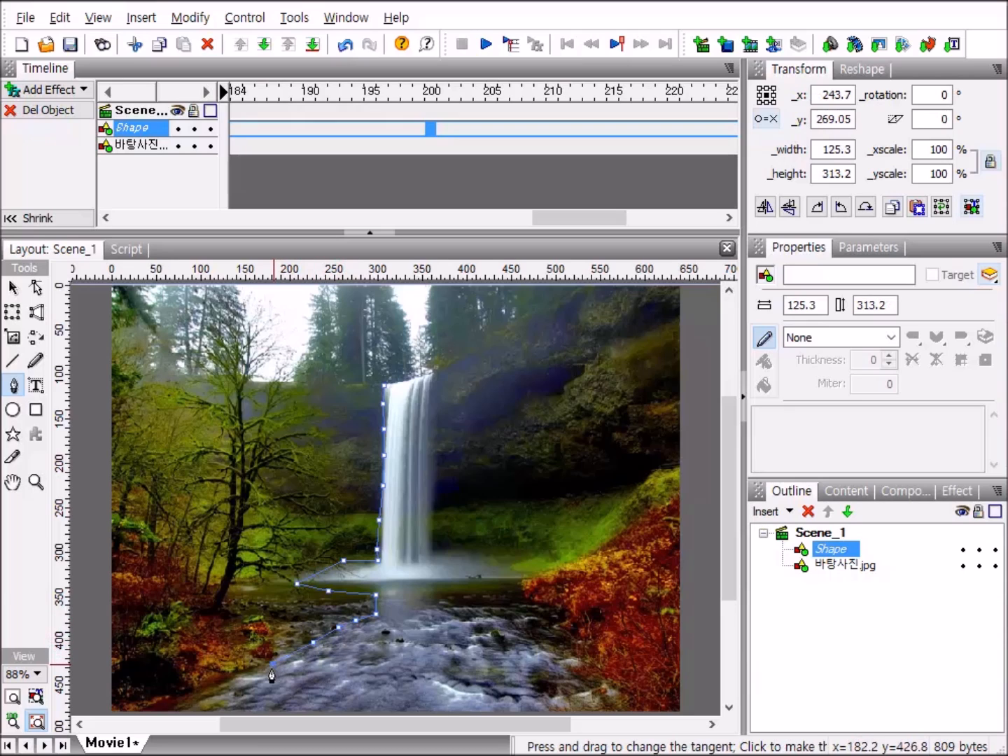
left_click(245, 672)
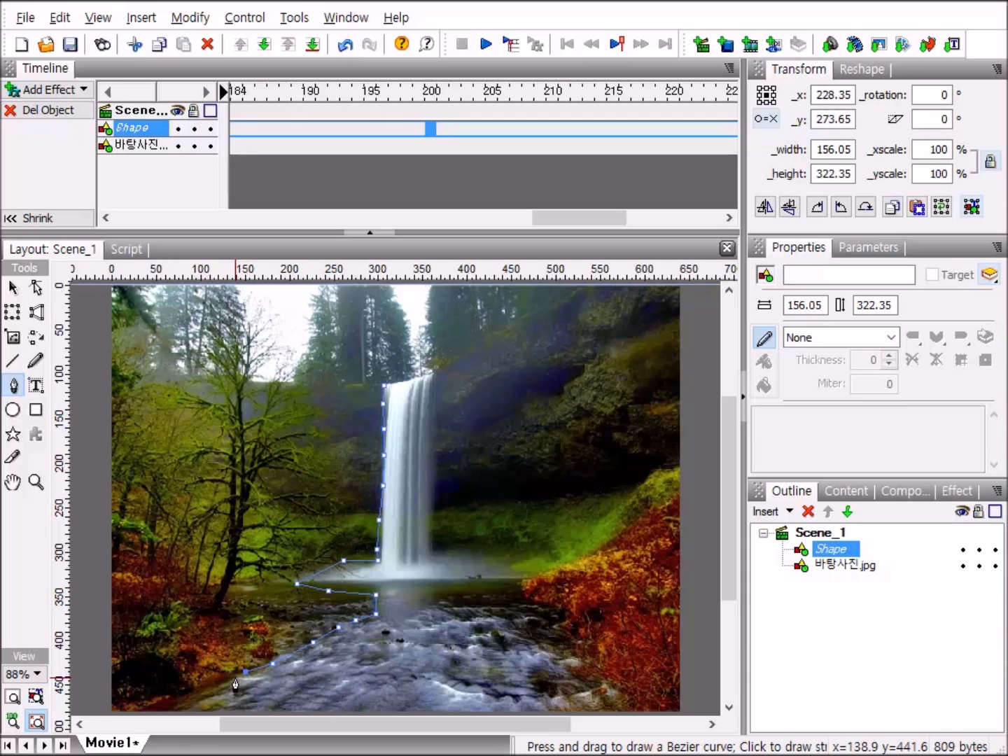
left_click(236, 677)
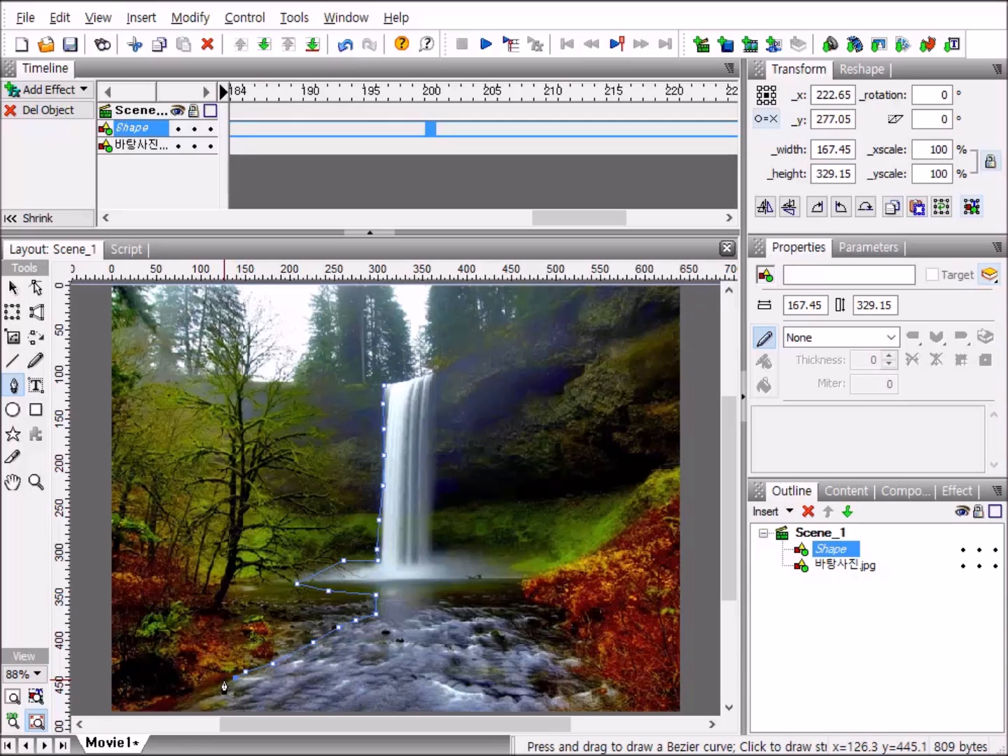
left_click(222, 680)
left_click(203, 688)
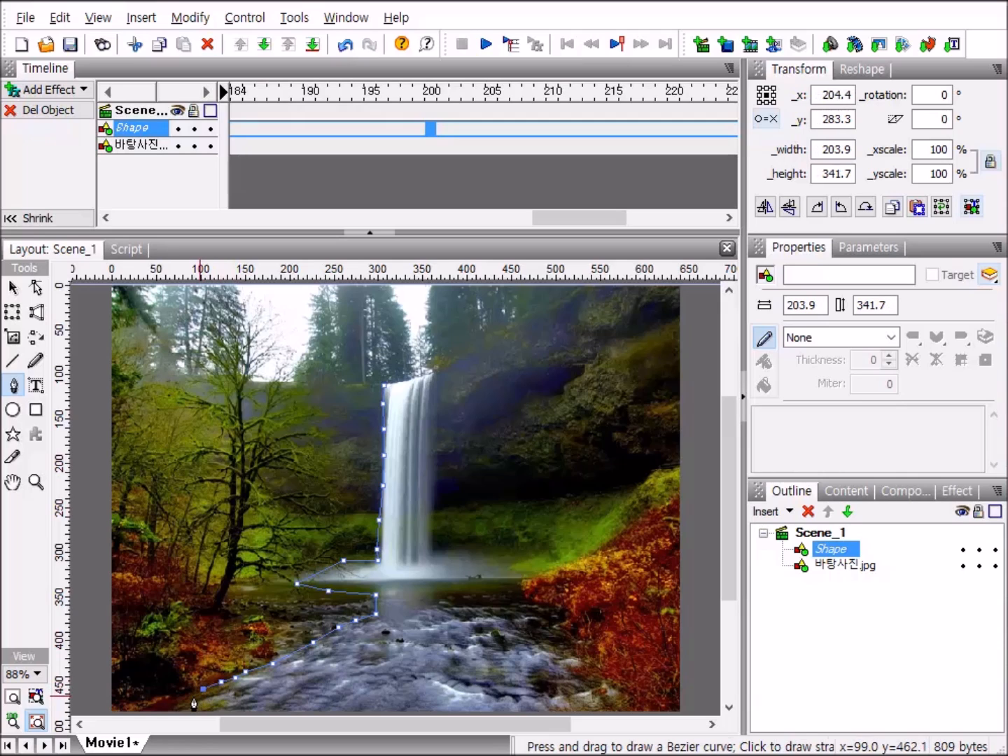
left_click(185, 696)
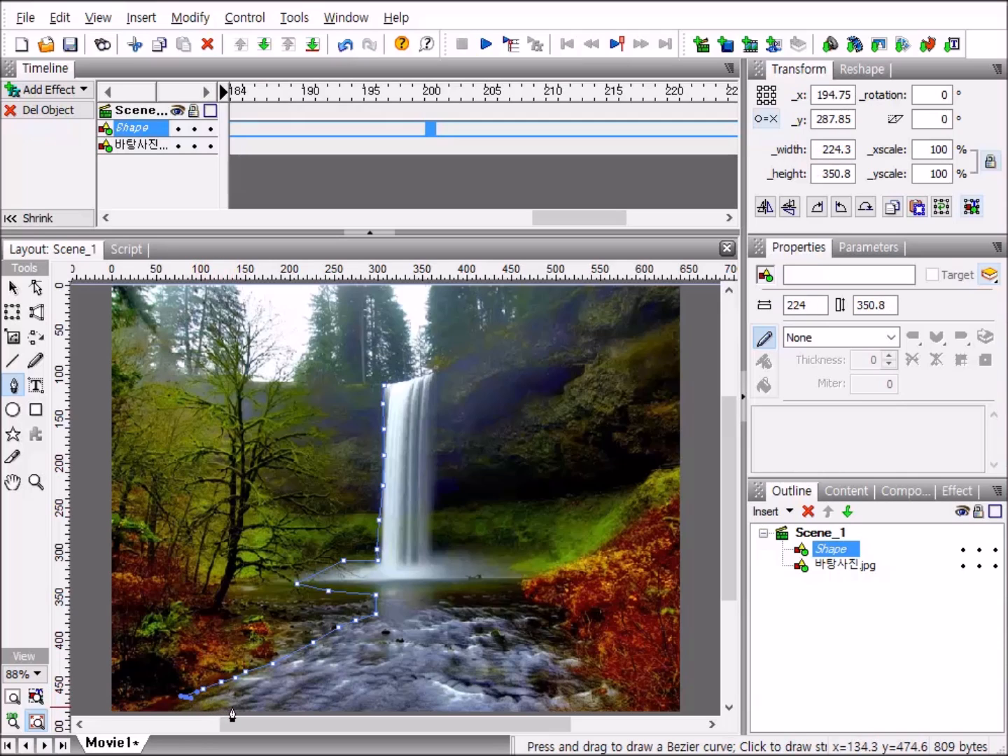
Extend the outline rightward along the photo's bottom edge to the stream's lower right corner.
left_click(233, 708)
left_click(287, 707)
left_click(382, 703)
left_click(436, 708)
left_click(484, 707)
left_click(527, 706)
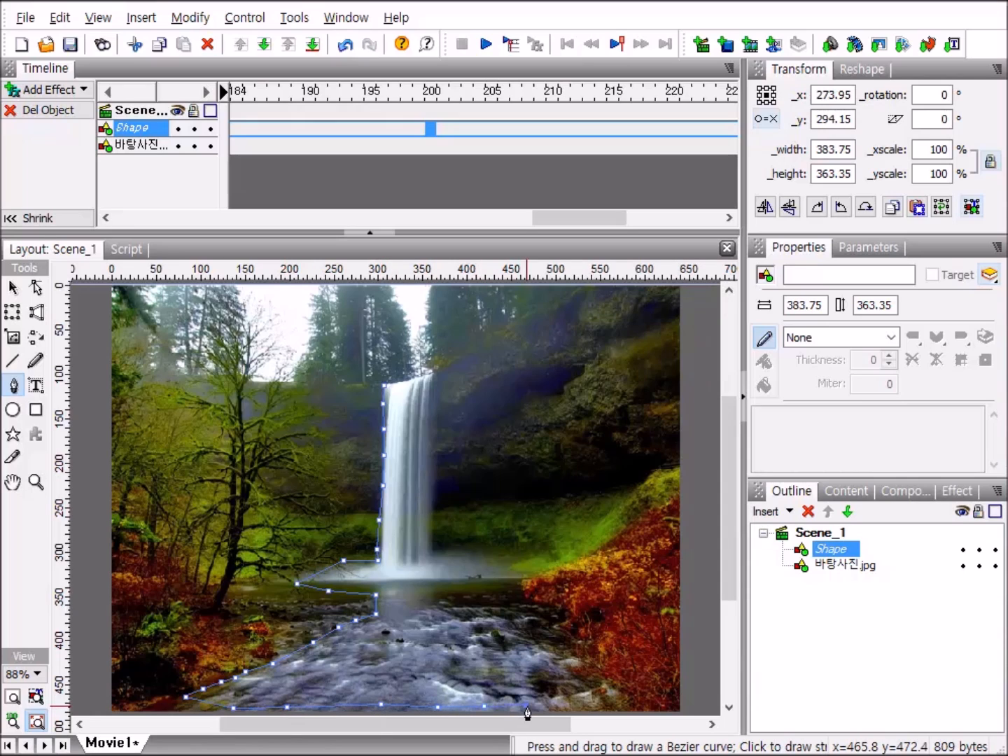
left_click(565, 710)
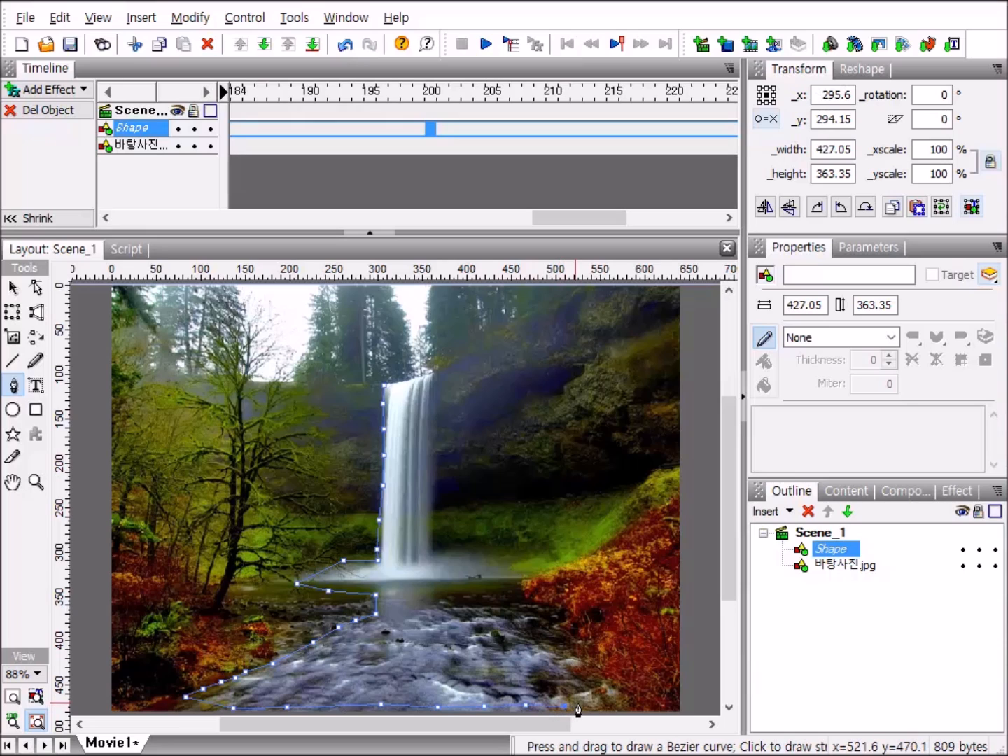
left_click(583, 706)
left_click(601, 697)
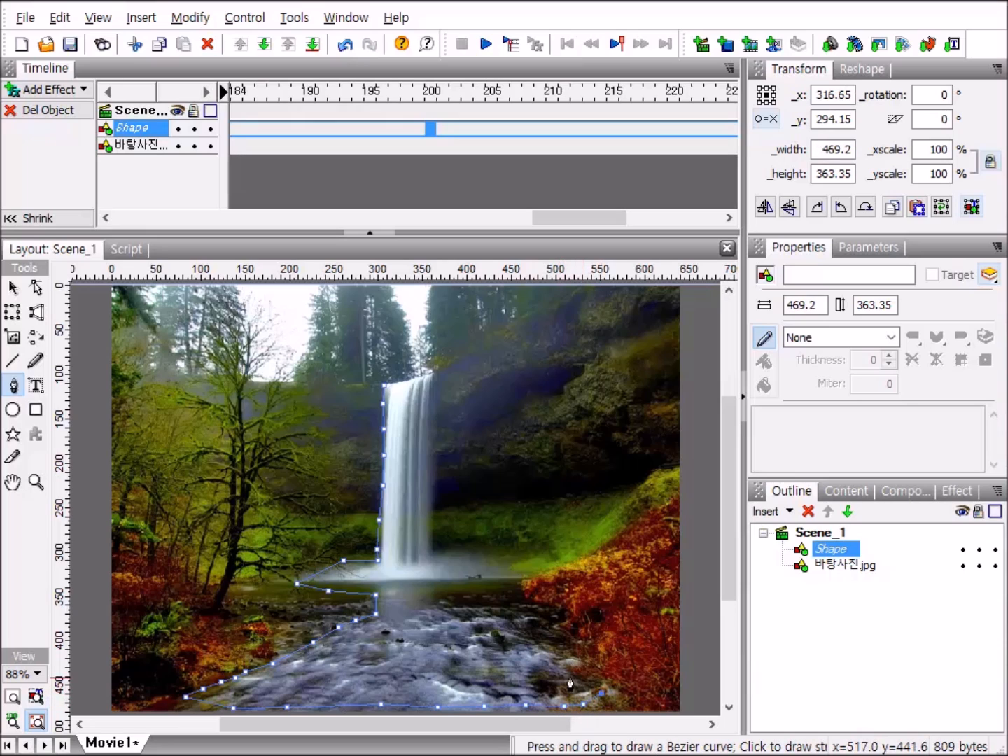
Trace the stream's right bank upward to the narrow neck just below the waterfall pool.
left_click(574, 668)
left_click(560, 650)
left_click(544, 643)
left_click(513, 632)
left_click(496, 622)
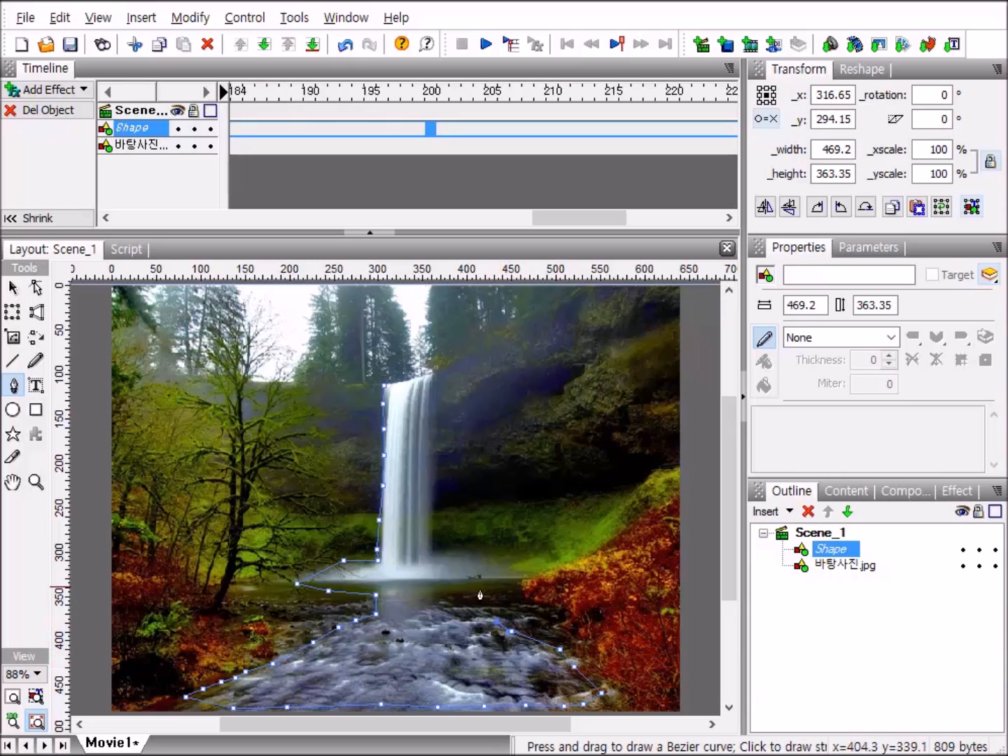
left_click(461, 614)
left_click(438, 602)
Continue the outline around the right side of the misty pool and back to the waterfall's lower right corner.
left_click(521, 580)
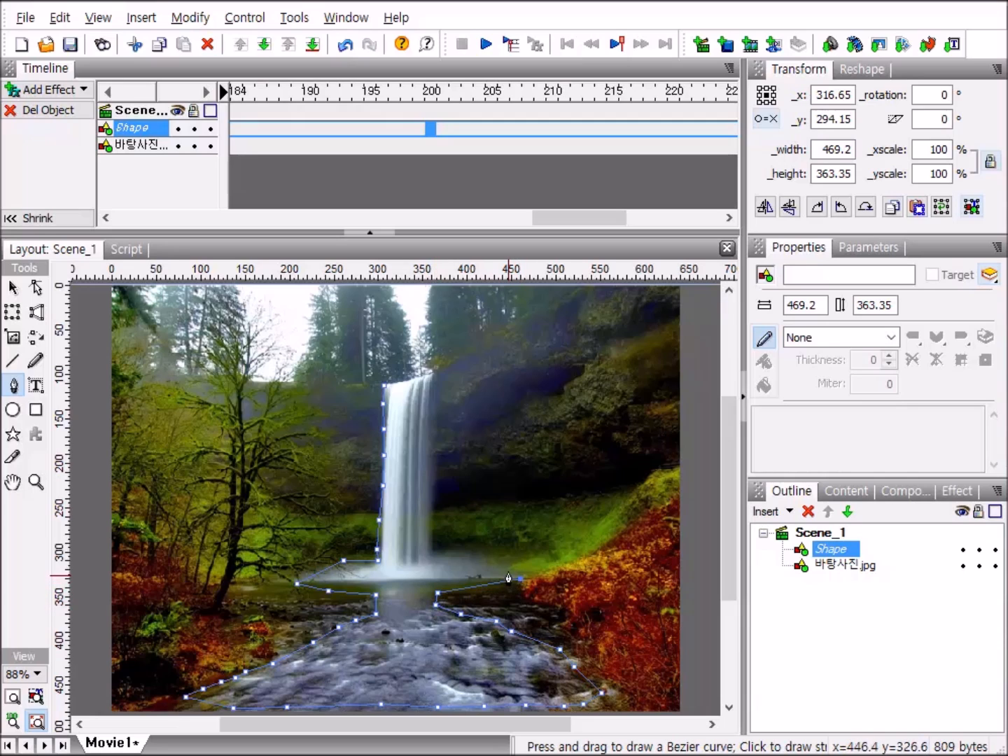
left_click(469, 557)
left_click(437, 558)
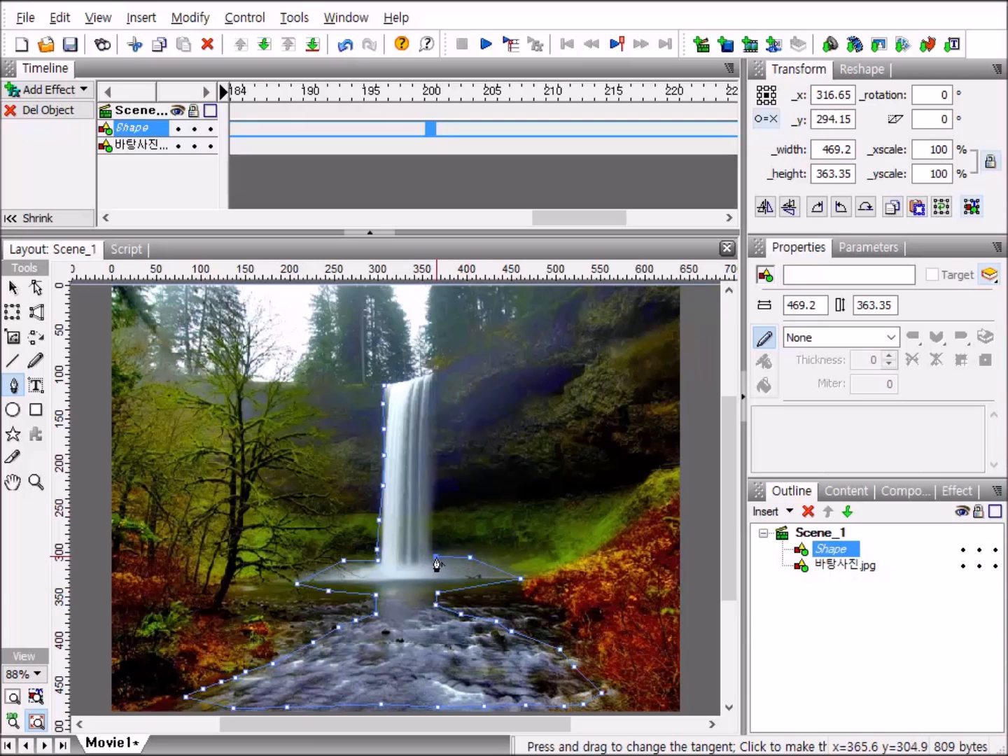
Trace the waterfall's right edge and crest, then close the outline into a filled shape about 469 by 380 px.
left_click(434, 485)
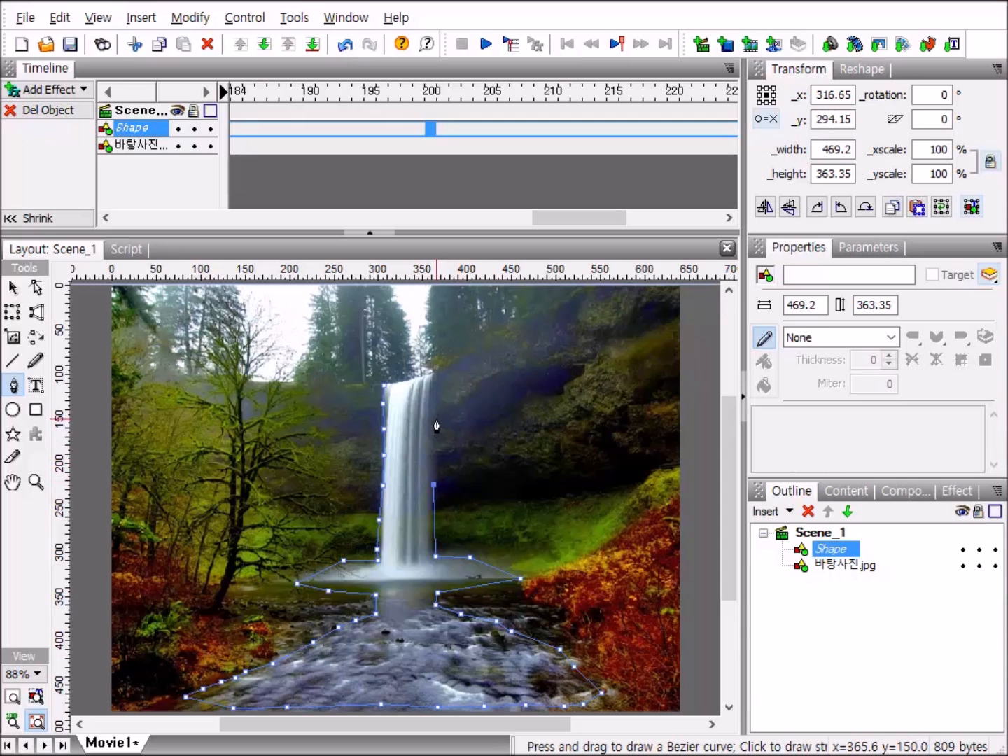
left_click(436, 420)
left_click(435, 371)
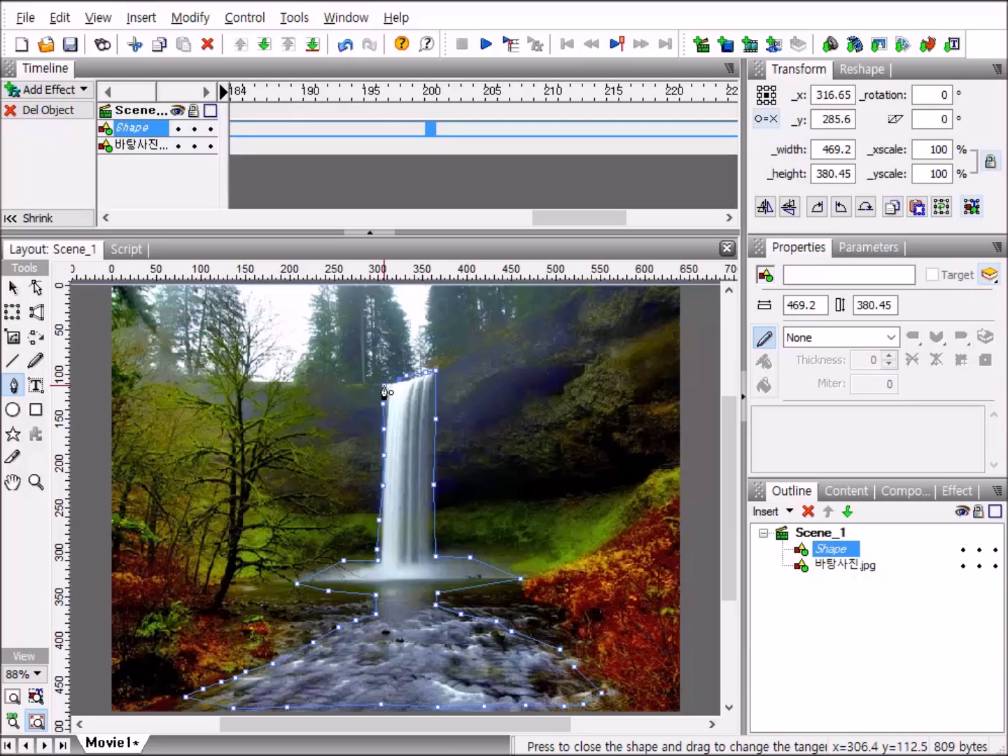
left_click(384, 393)
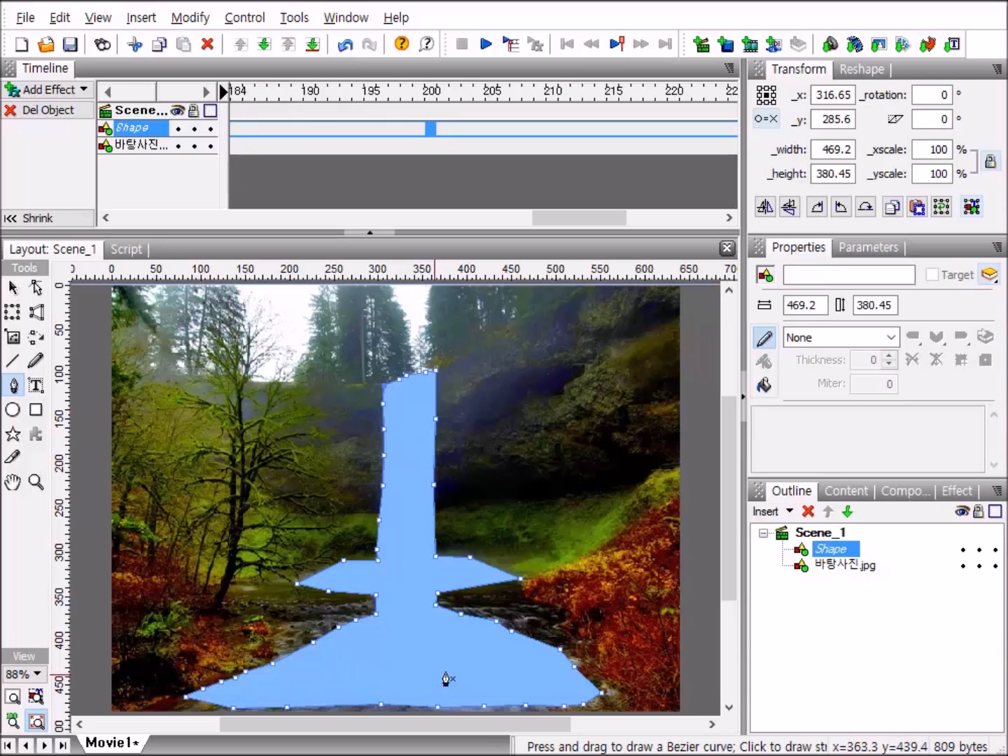
Group the water shape and 바탕사진.jpg as a single shape without emptying the overlapped regions.
left_click(844, 565, "ctrl")
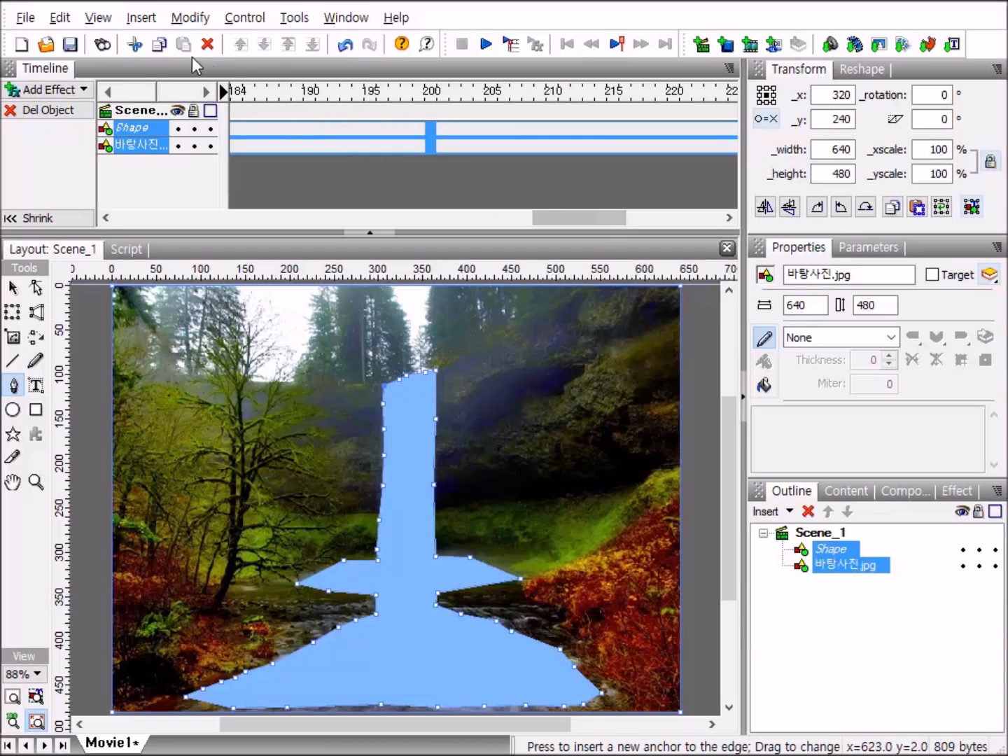
left_click(178, 21)
mouse_move(204, 72)
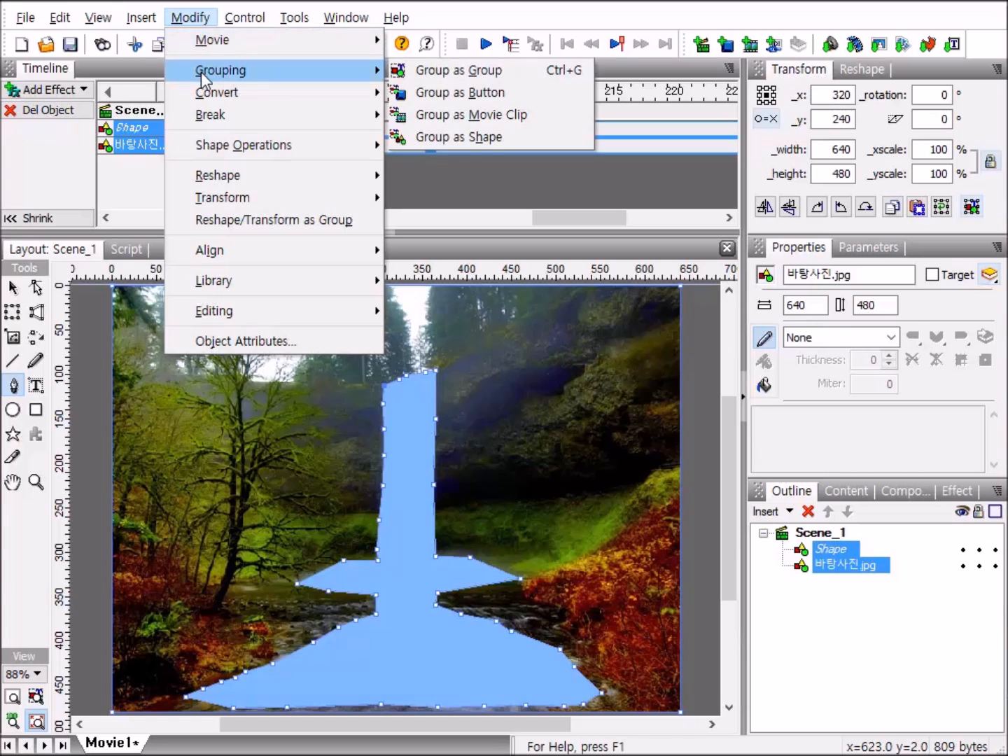
left_click(504, 141)
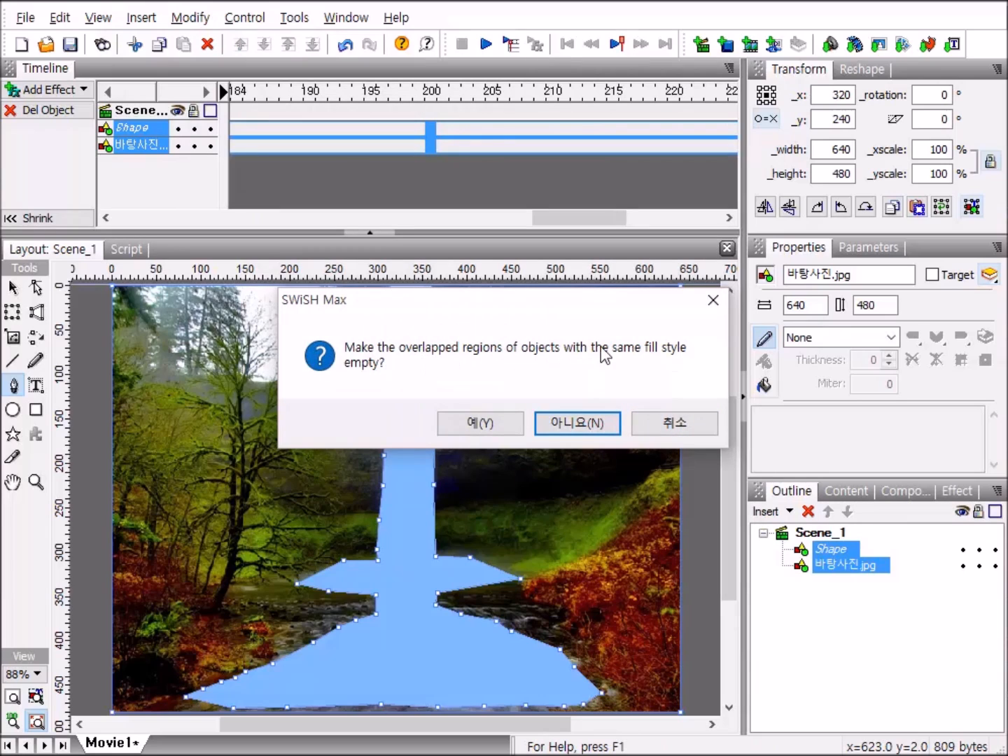
left_click(571, 426)
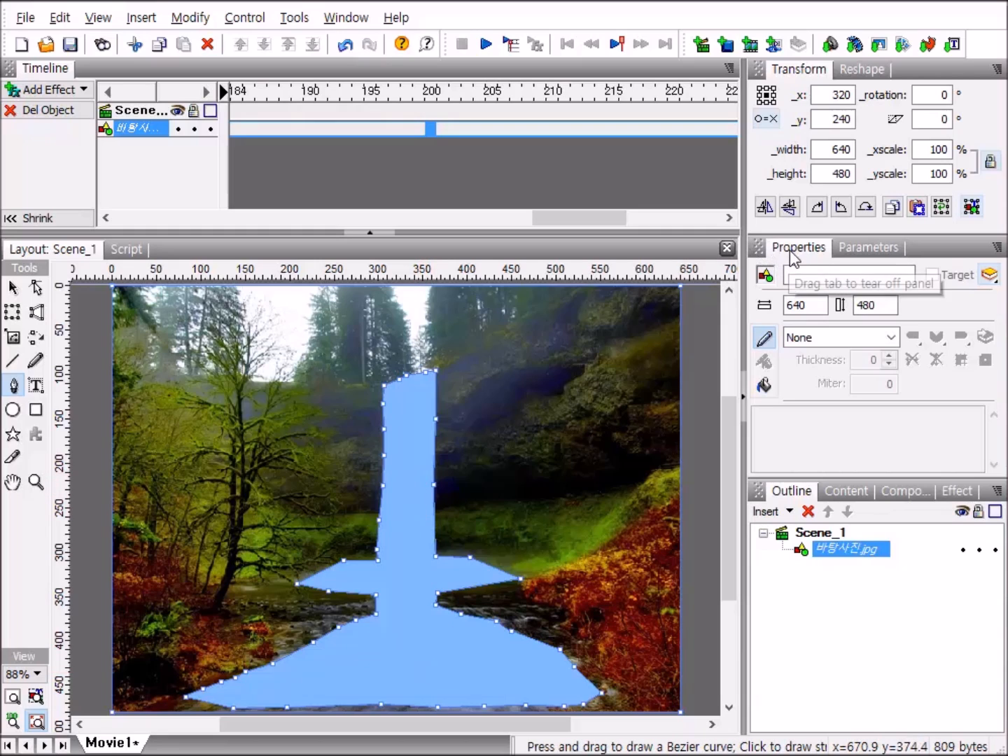
Change the combined shape's fill type to Solid and then to Image so both parts use the 바탕사진.jpg fill.
left_click(765, 386)
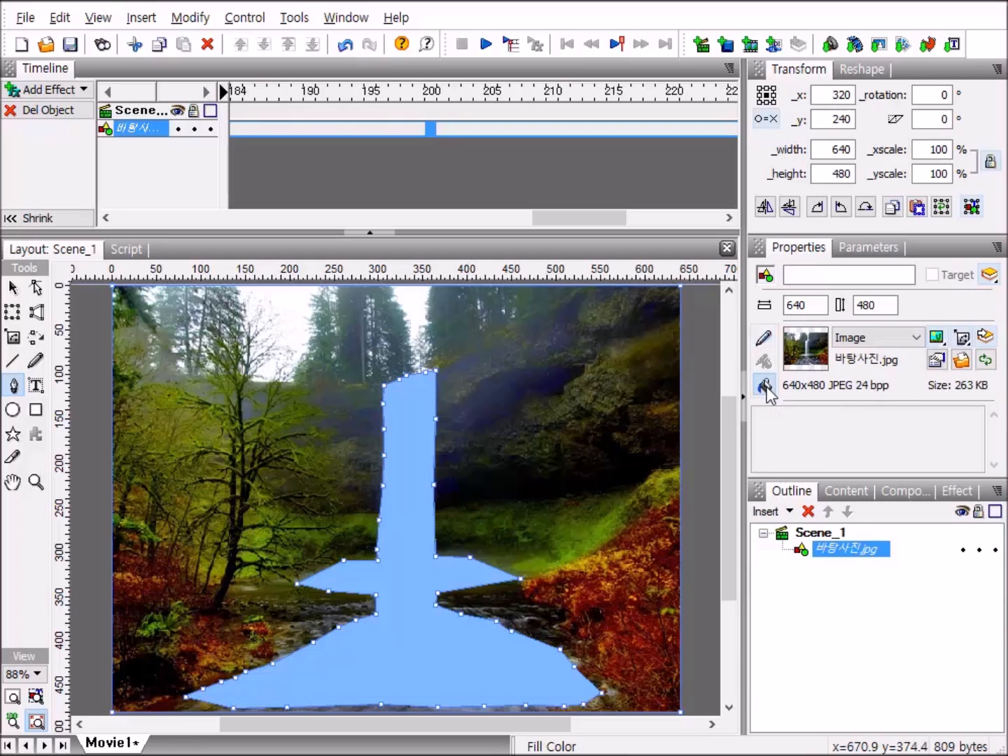
left_click(918, 338)
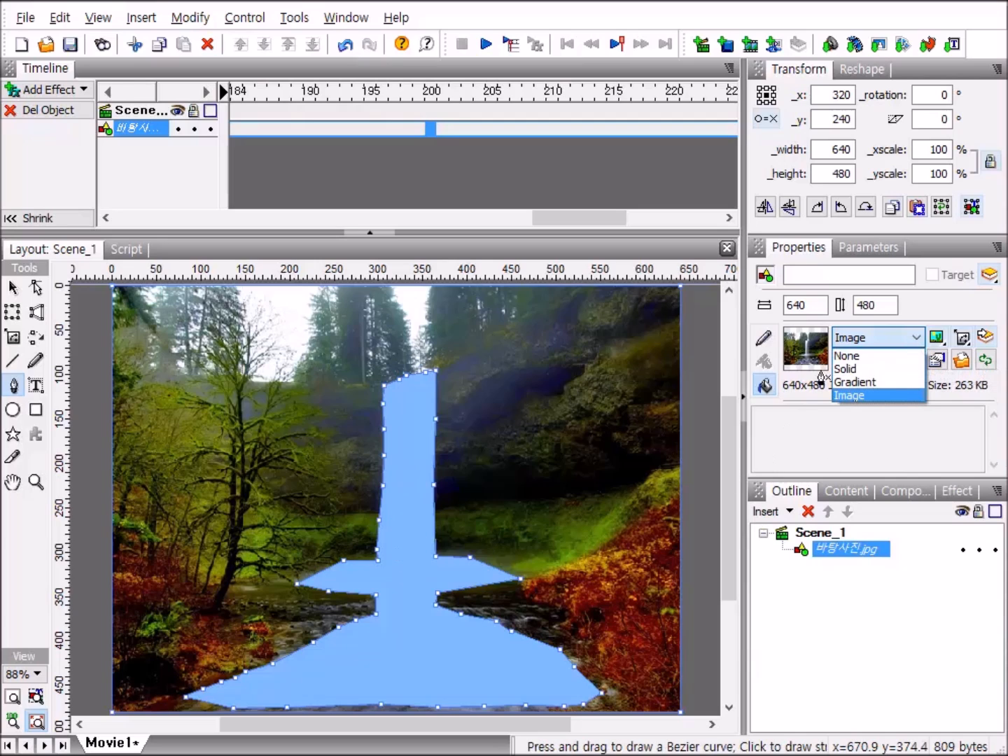
left_click(861, 370)
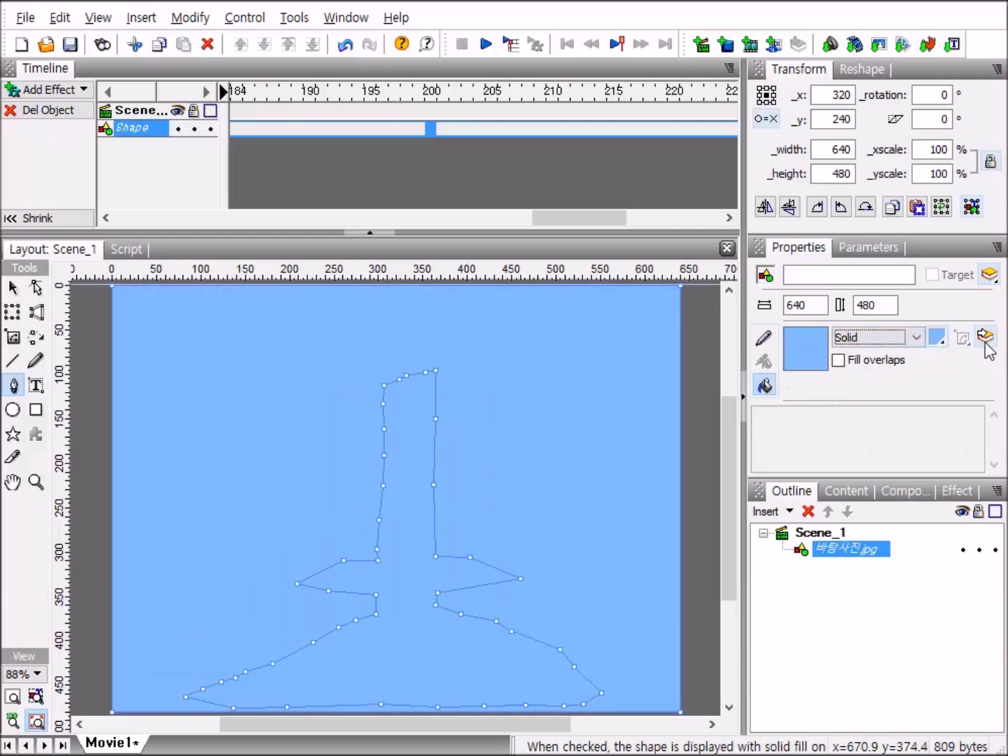
left_click(917, 339)
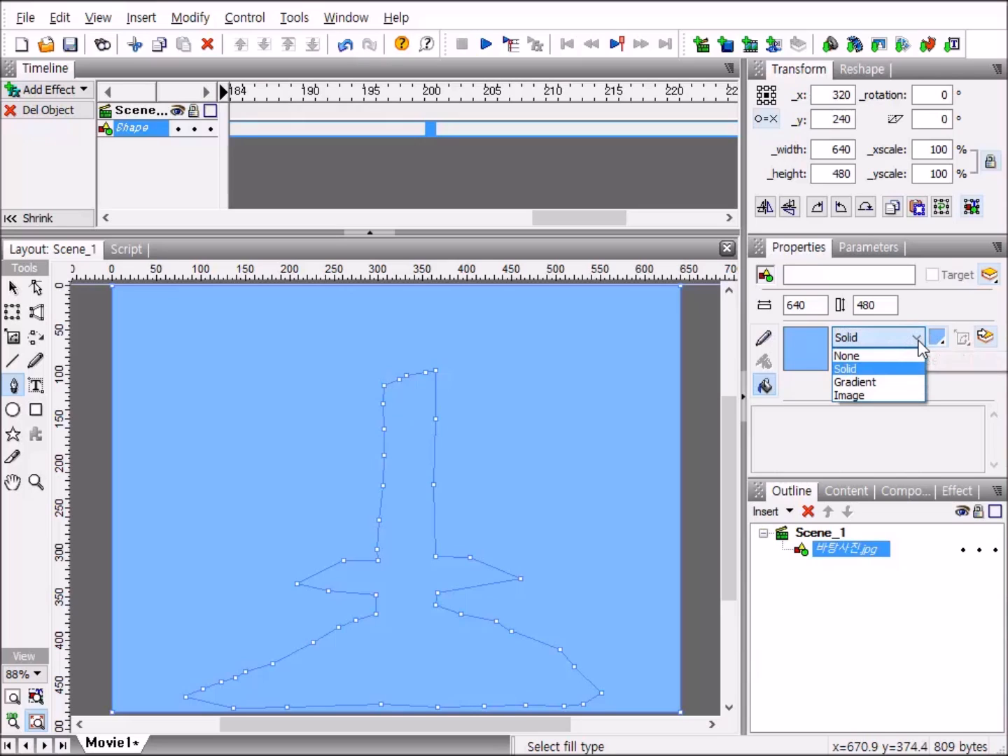
left_click(863, 397)
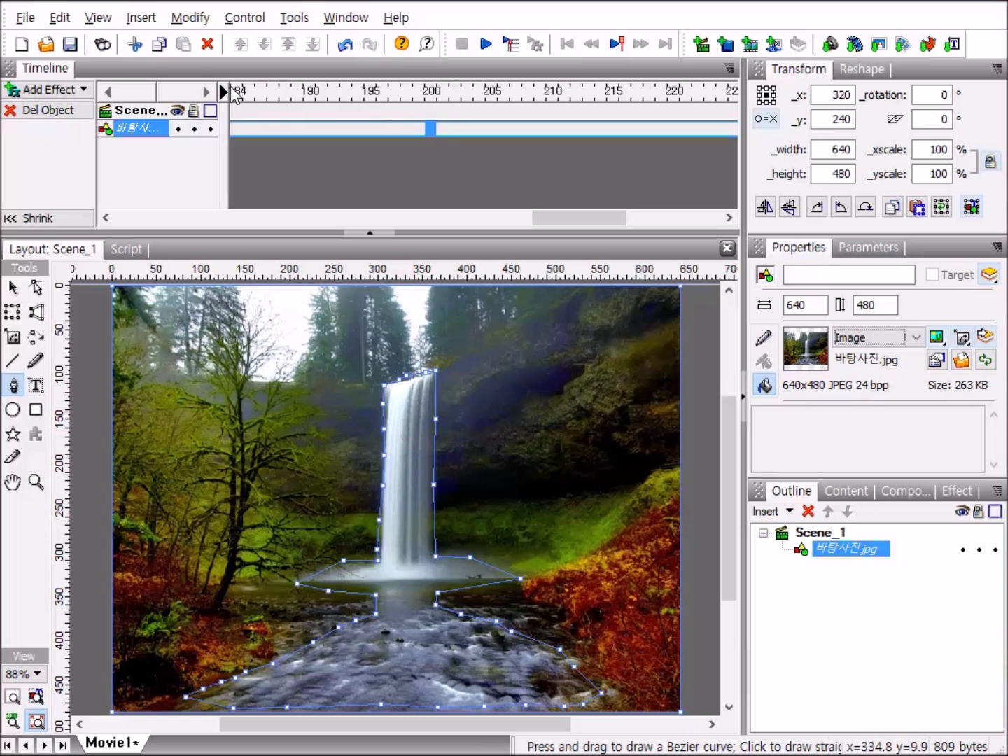
Ungroup the combined shape into separate image-filled shapes and select only the full-photo 바탕사진.jpg shape.
left_click(197, 21)
mouse_move(206, 78)
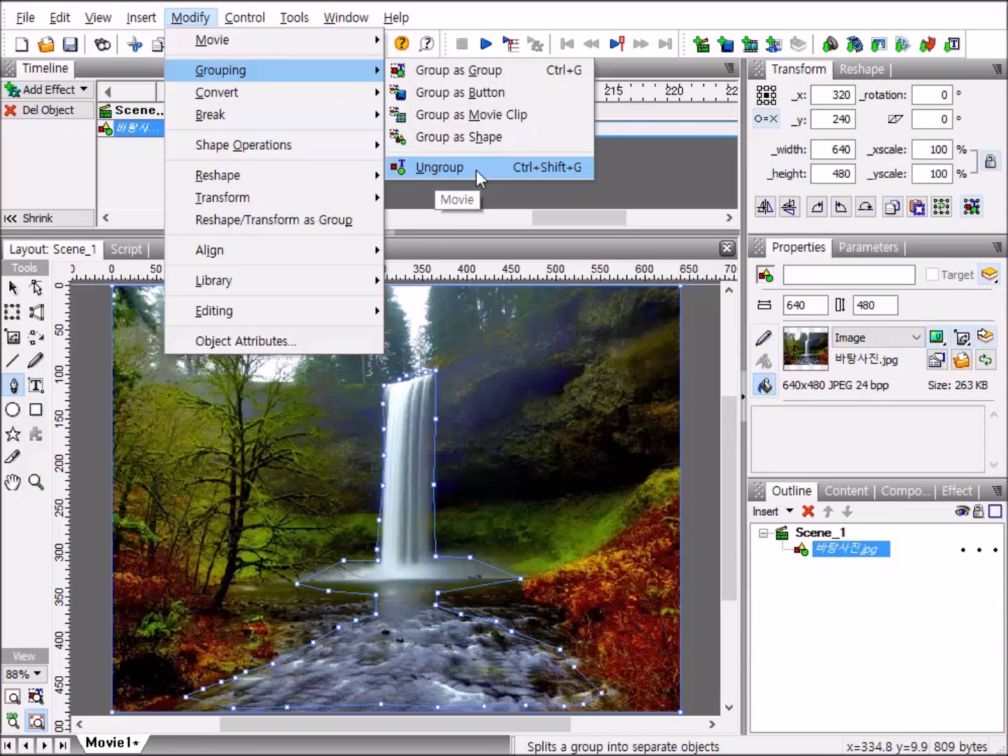
left_click(440, 167)
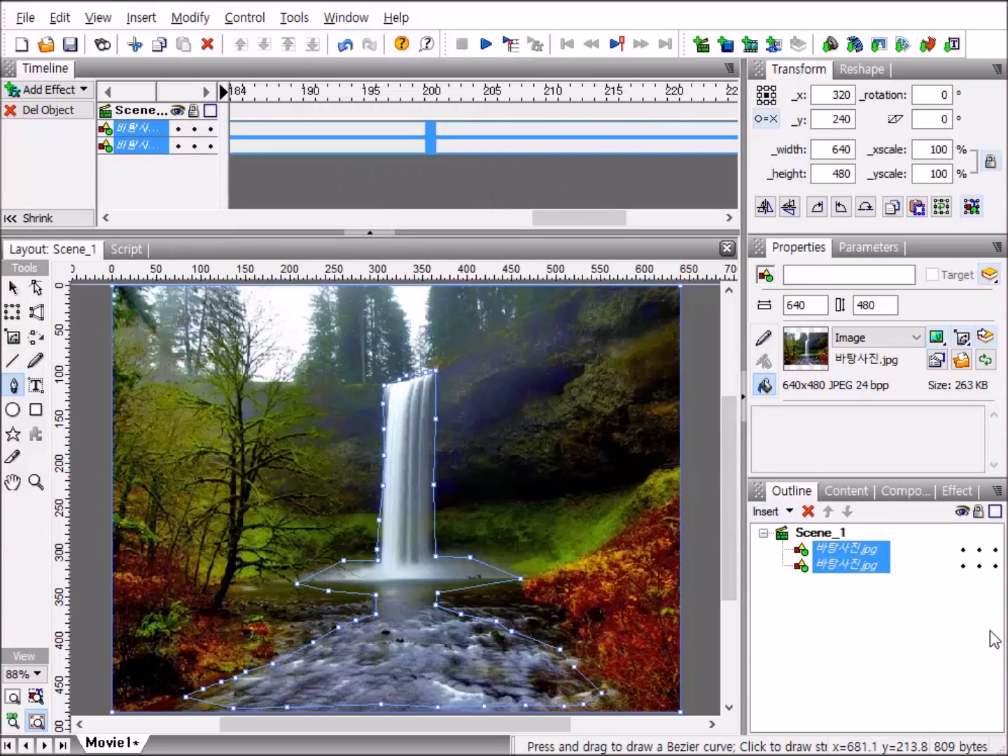
left_click(842, 571)
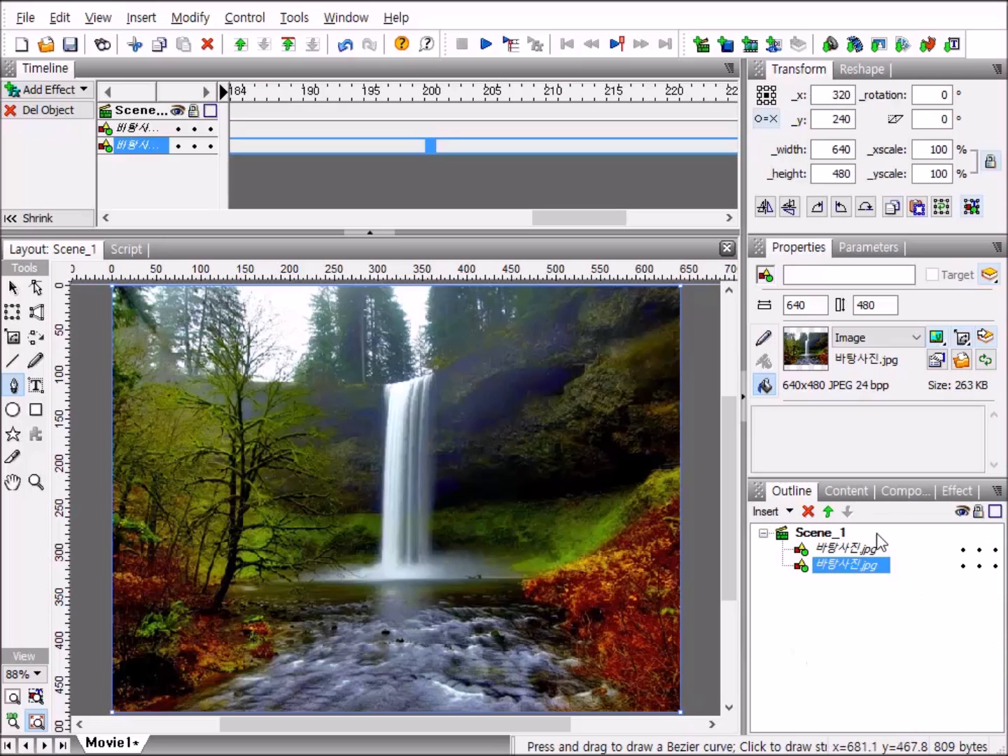
Name the cut-out waterfall and stream shape 물결.
left_click(840, 550)
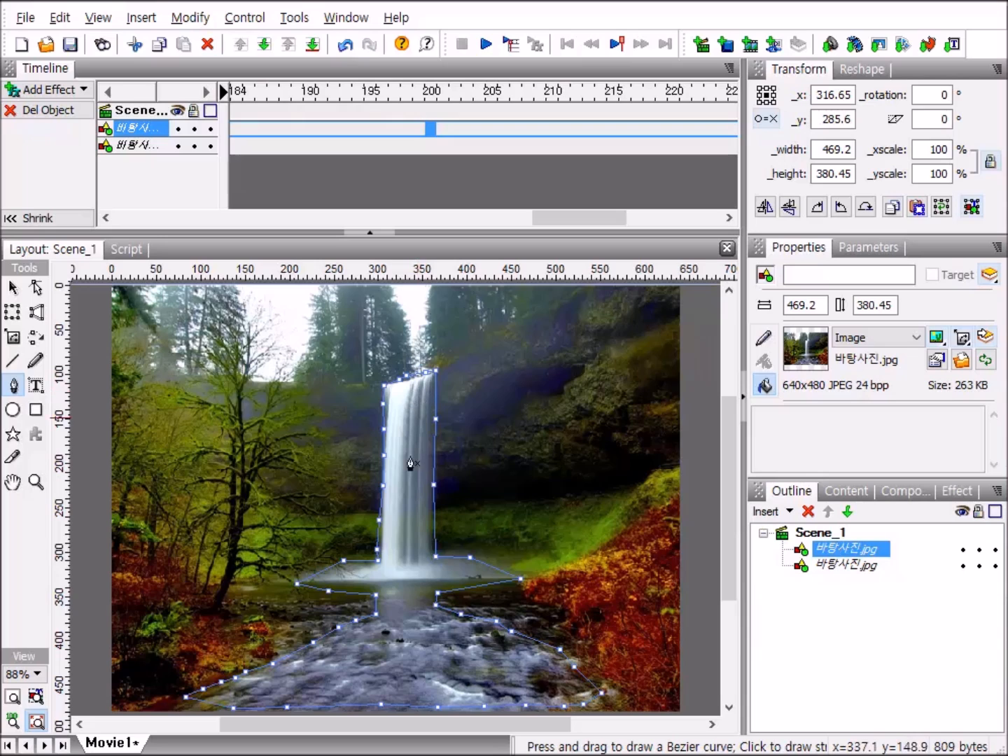
left_click(825, 277)
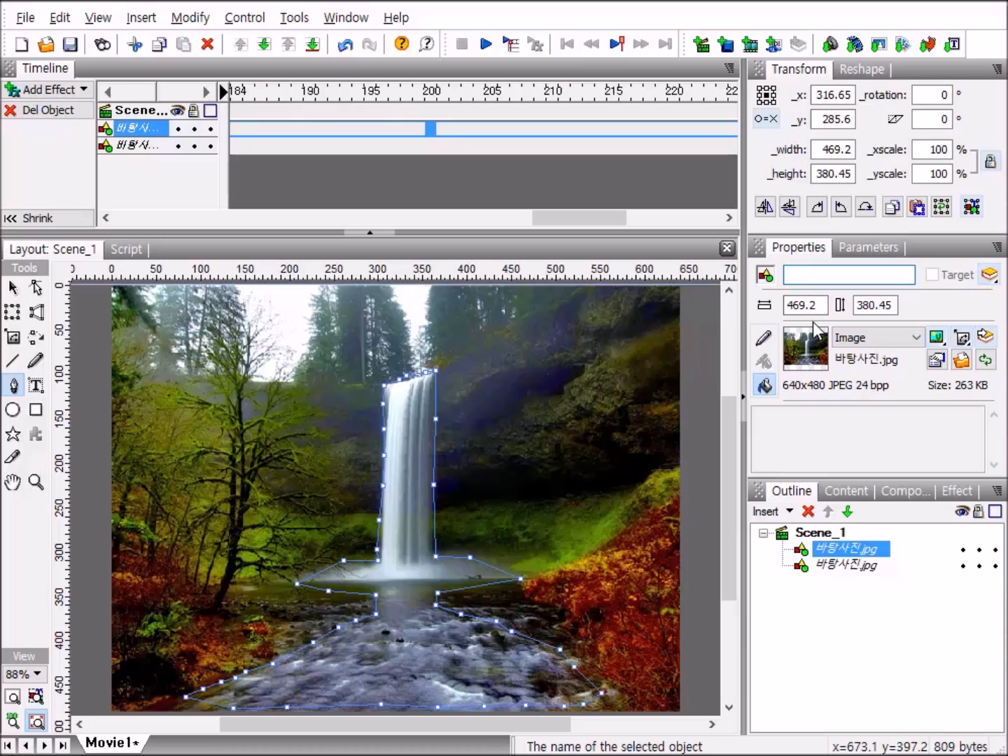
type("ㅁㅜㄹㅂ")
key("Return")
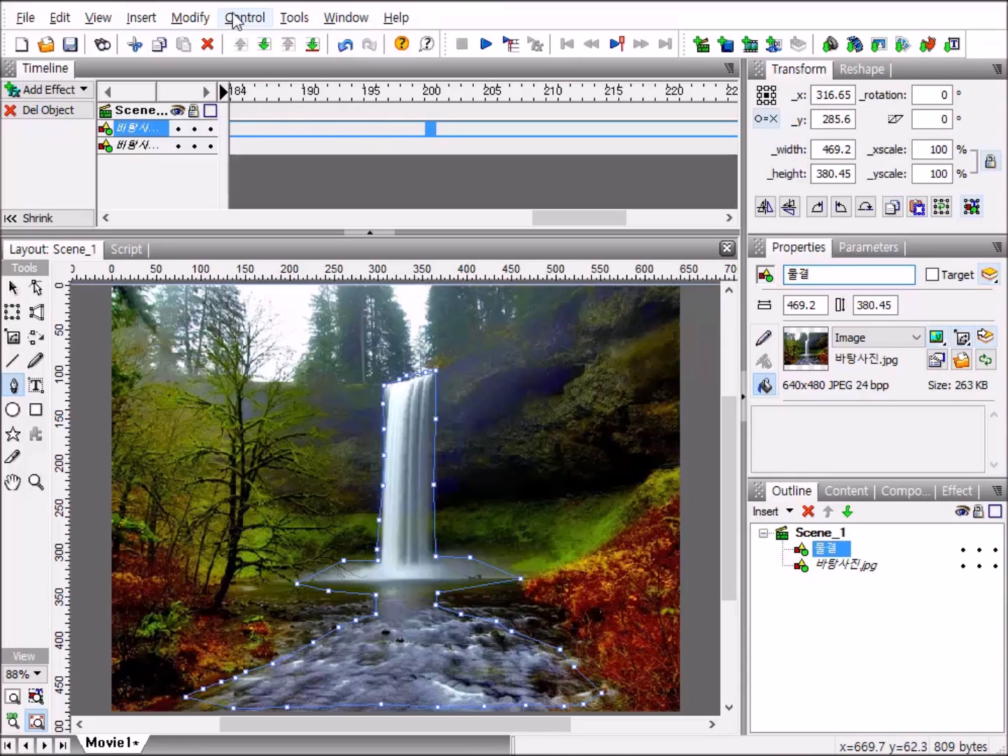
Import the animation asd폭포물결소스.swf from the desktop as a masked Animated Movie Clip.
left_click(144, 17)
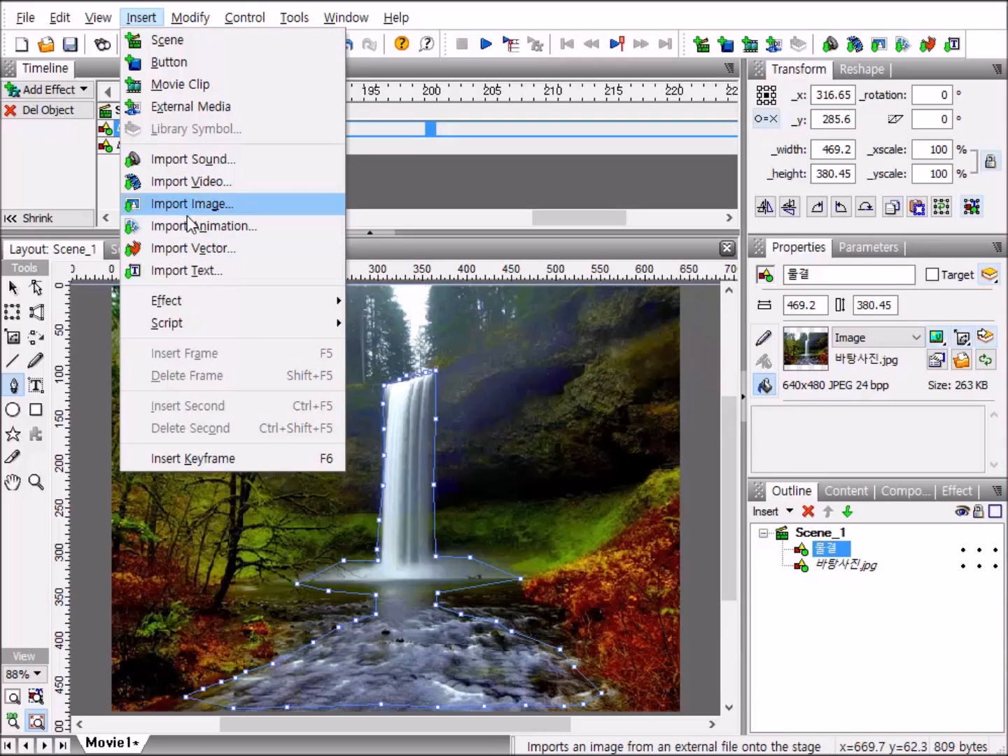
left_click(261, 229)
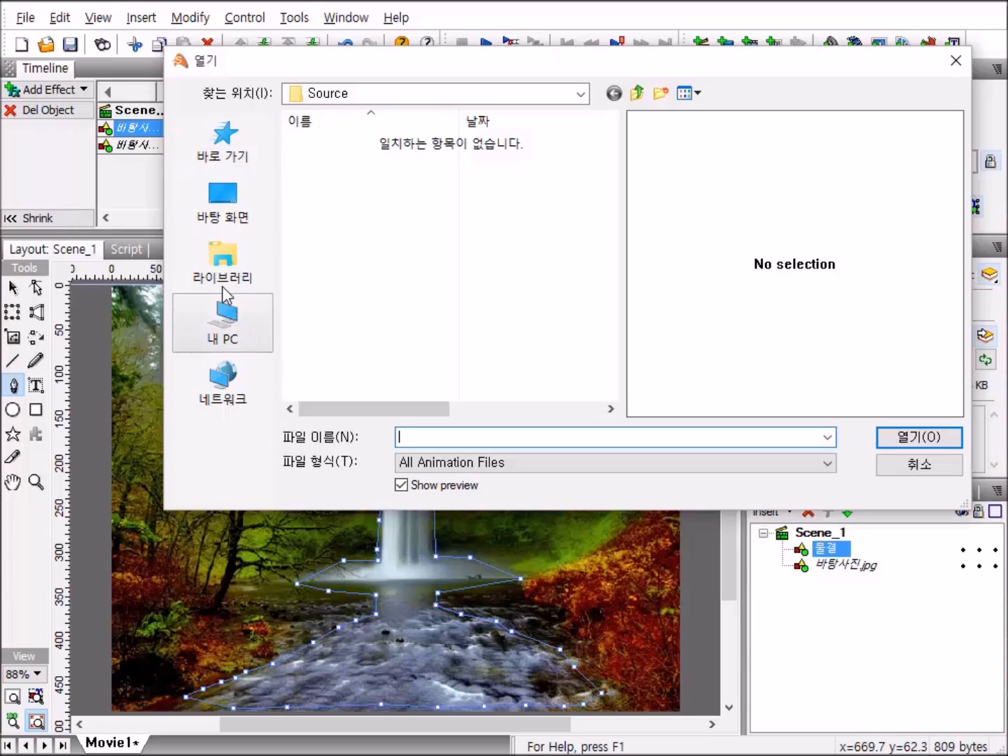
left_click(230, 203)
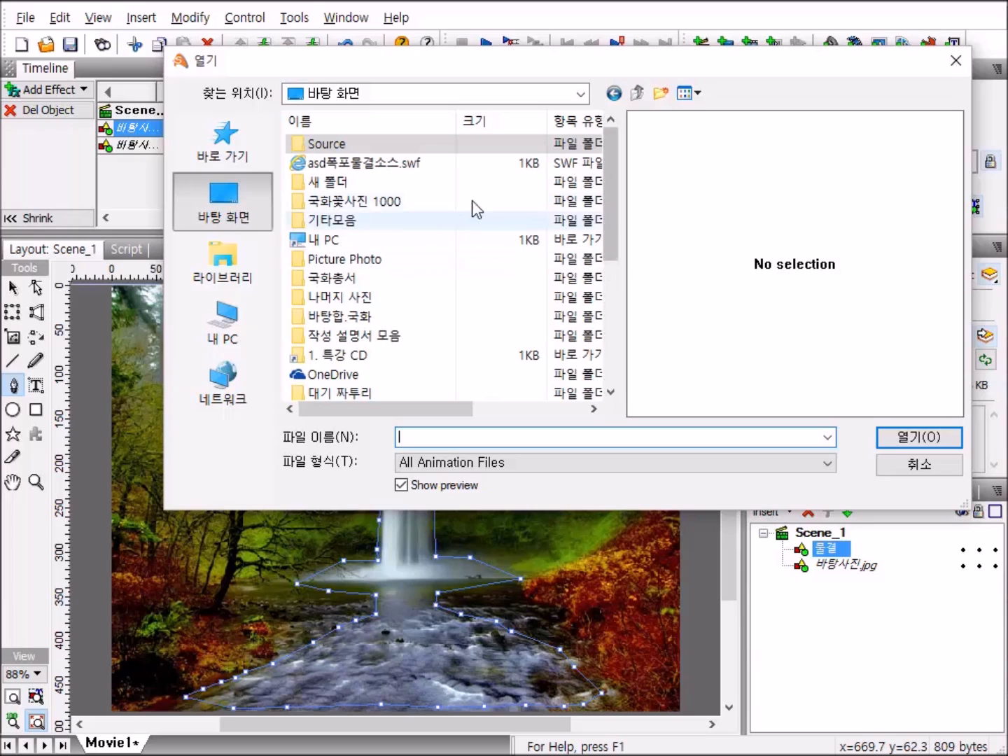
double_click(376, 161)
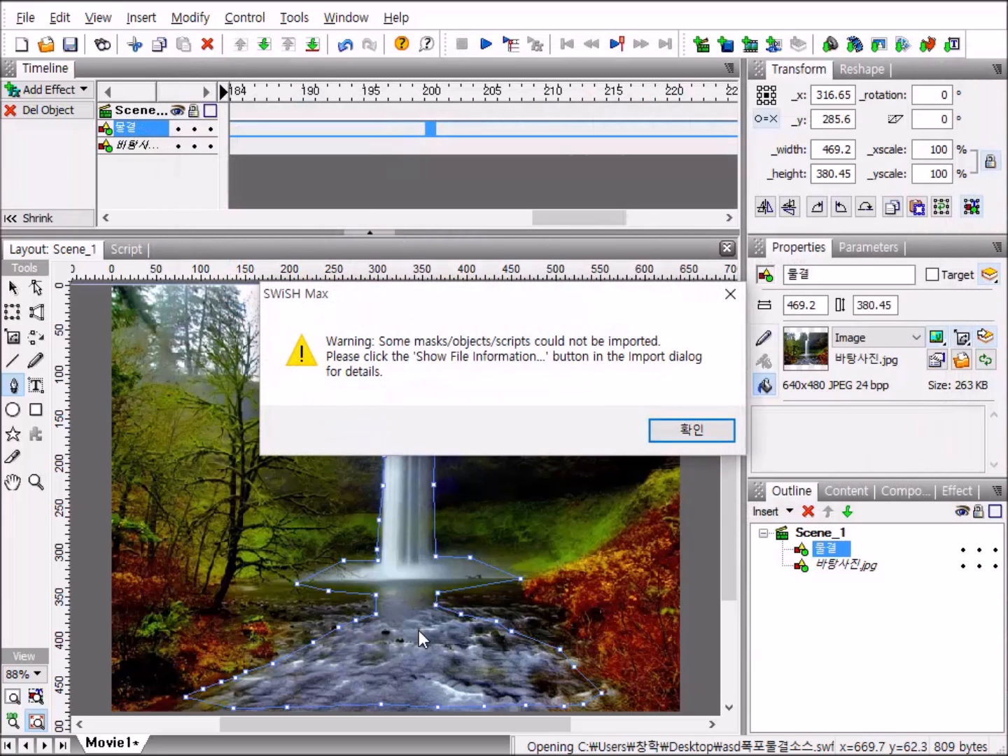
left_click(691, 431)
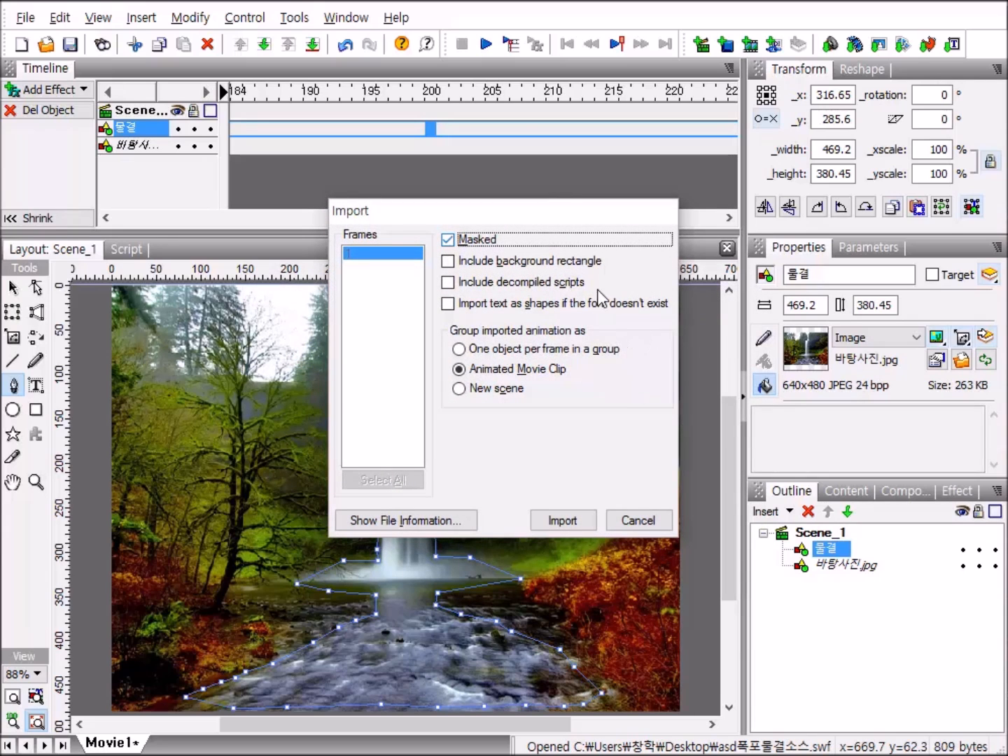
left_click(446, 241)
left_click(450, 241)
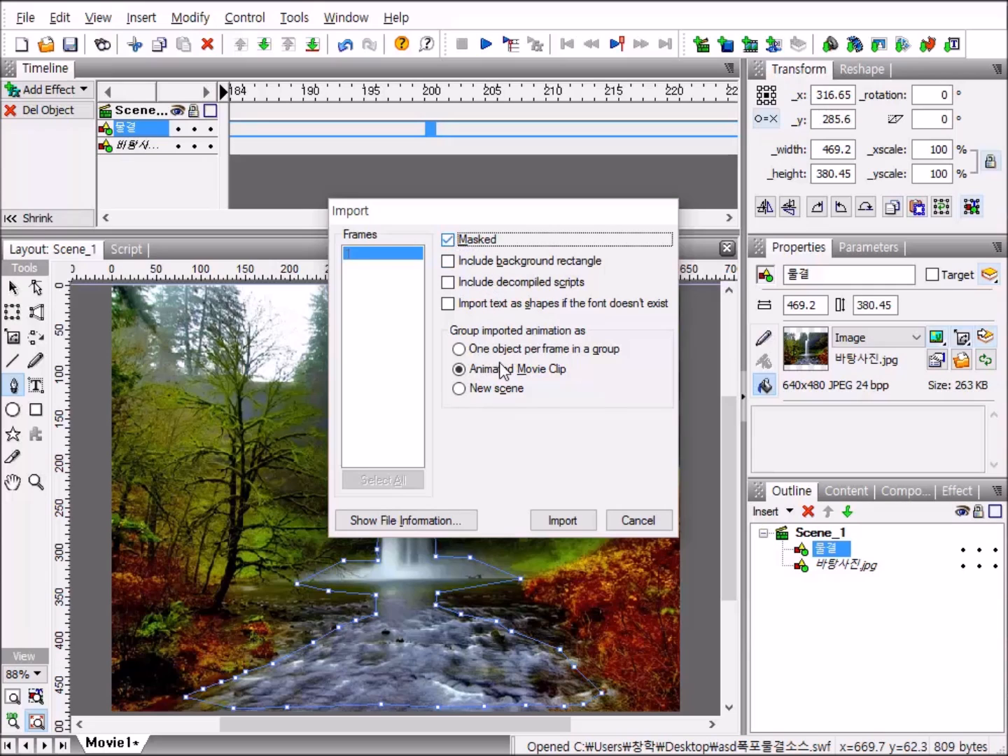
left_click(560, 522)
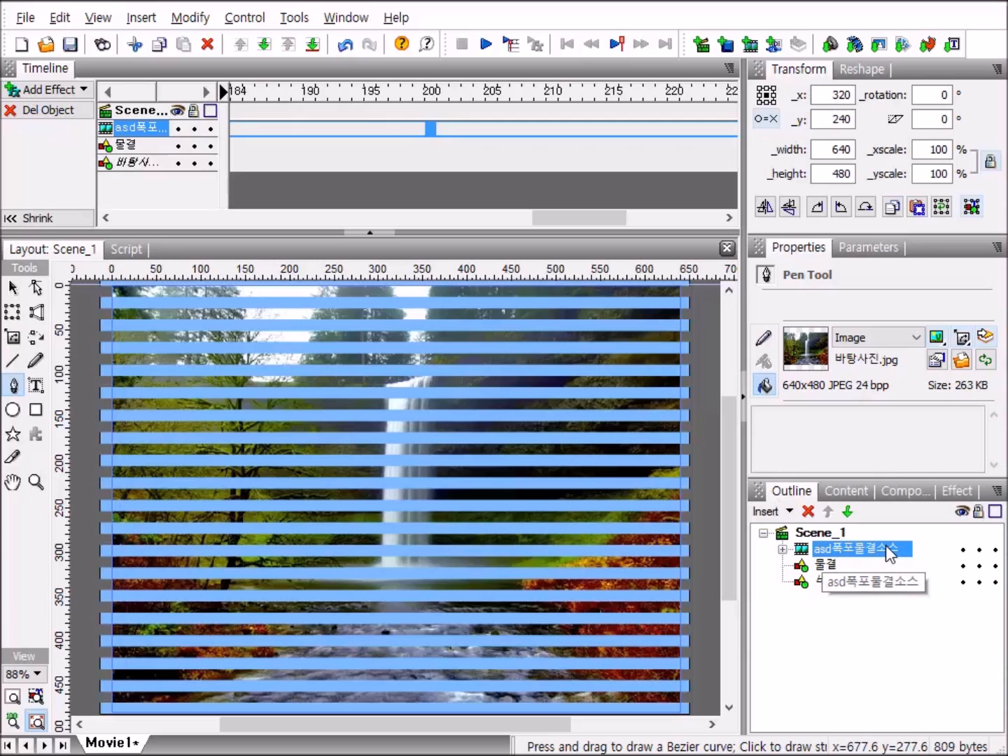
Move the 물결 shape above the asd폭포물결소스 clip and nudge it slightly down and right to x 317.8, y 286.7.
left_click(820, 566)
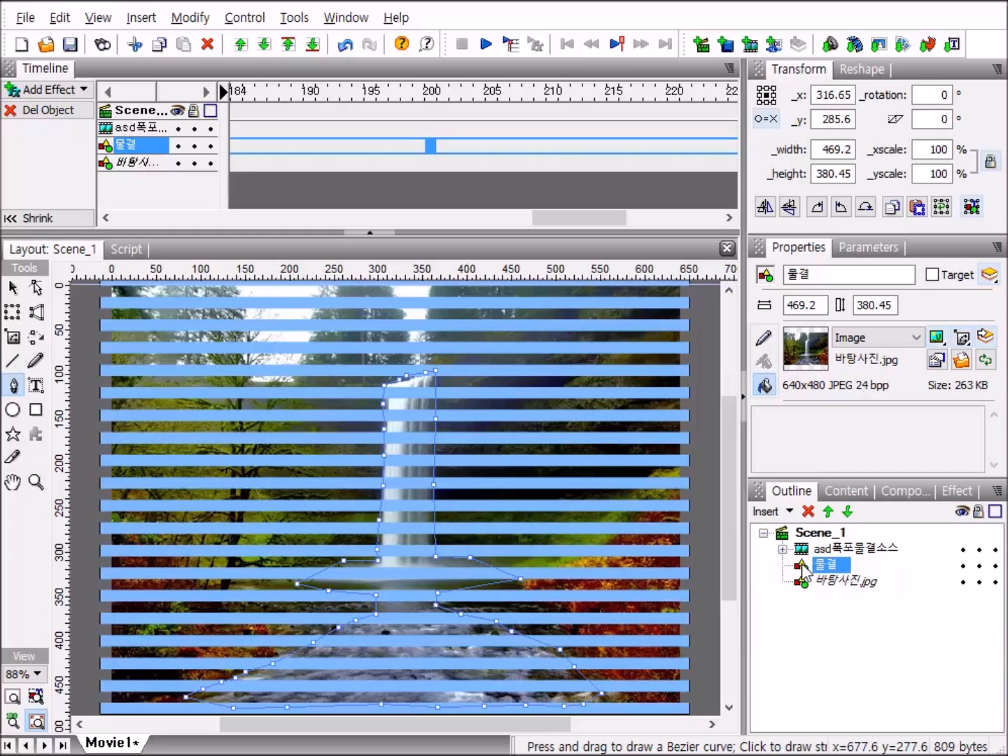
left_click_drag(804, 570, 812, 548)
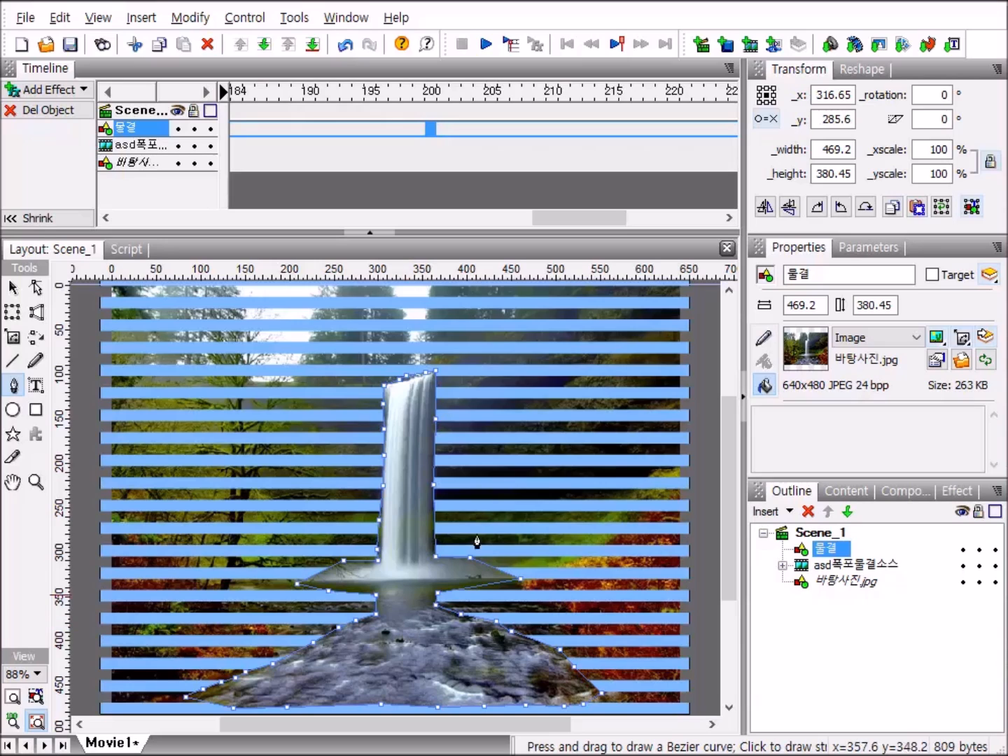
left_click(13, 290)
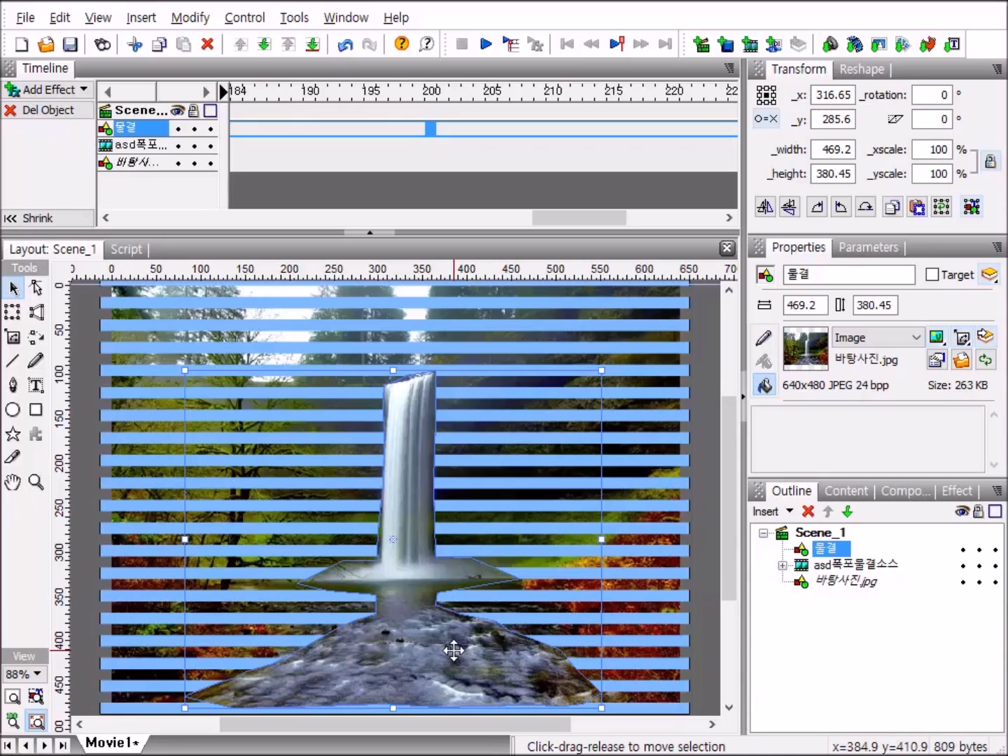
left_click_drag(454, 651, 455, 651)
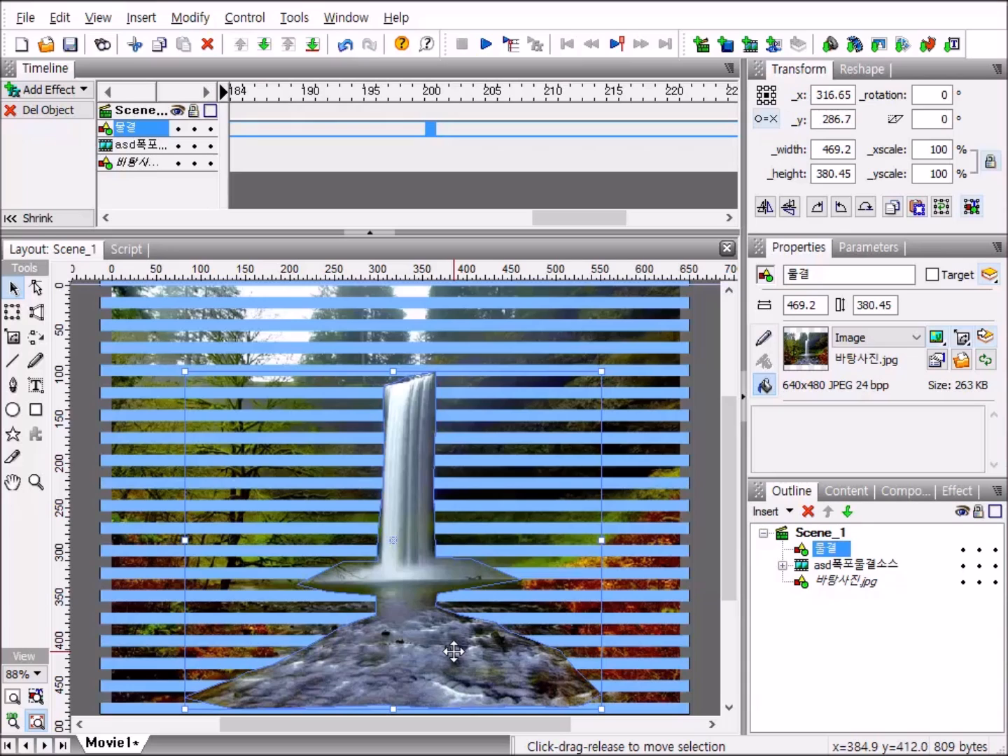
key("Right")
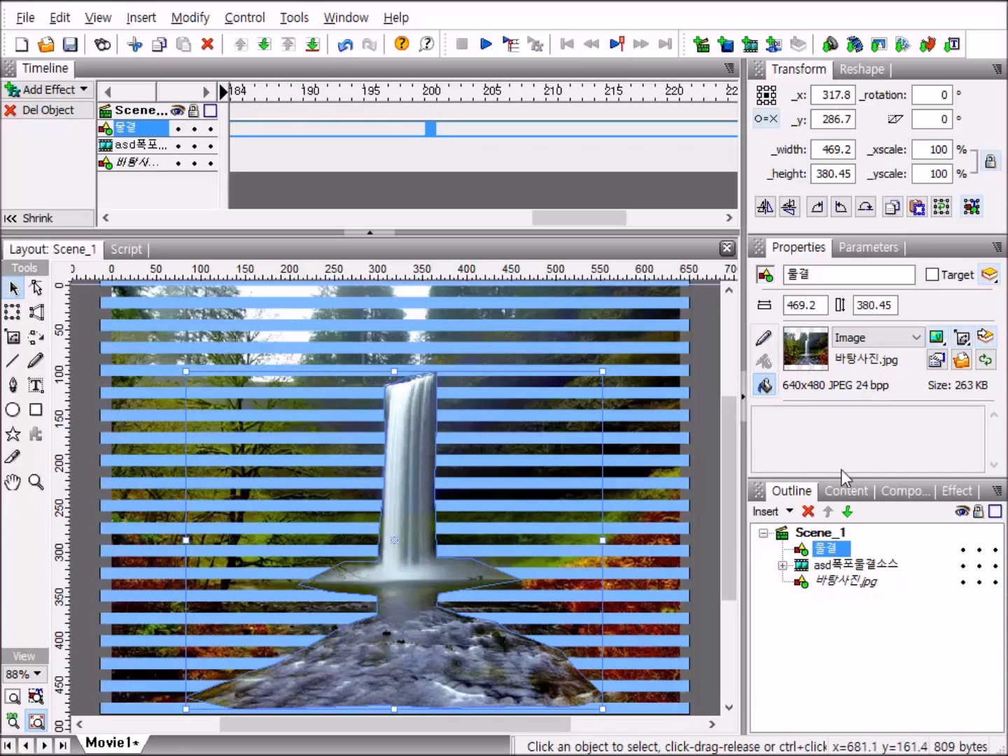
Group 물결 and asd폭포물결소스 as a Movie Clip that uses its bottom object as mask, and preview the movie.
left_click(844, 565, "ctrl")
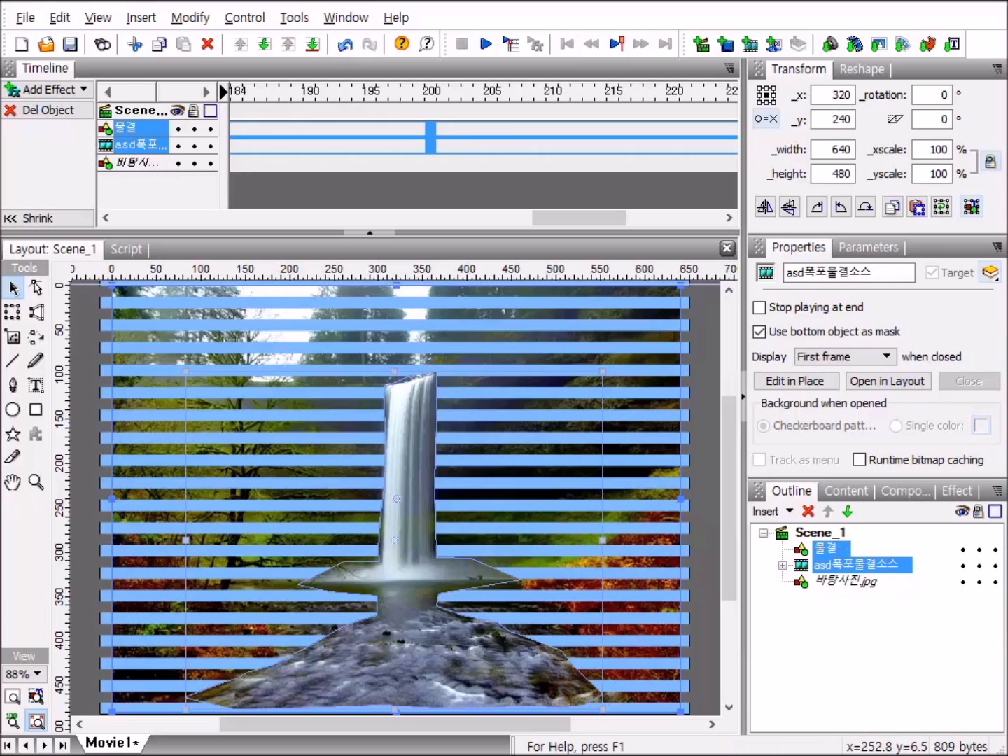
left_click(191, 17)
mouse_move(212, 74)
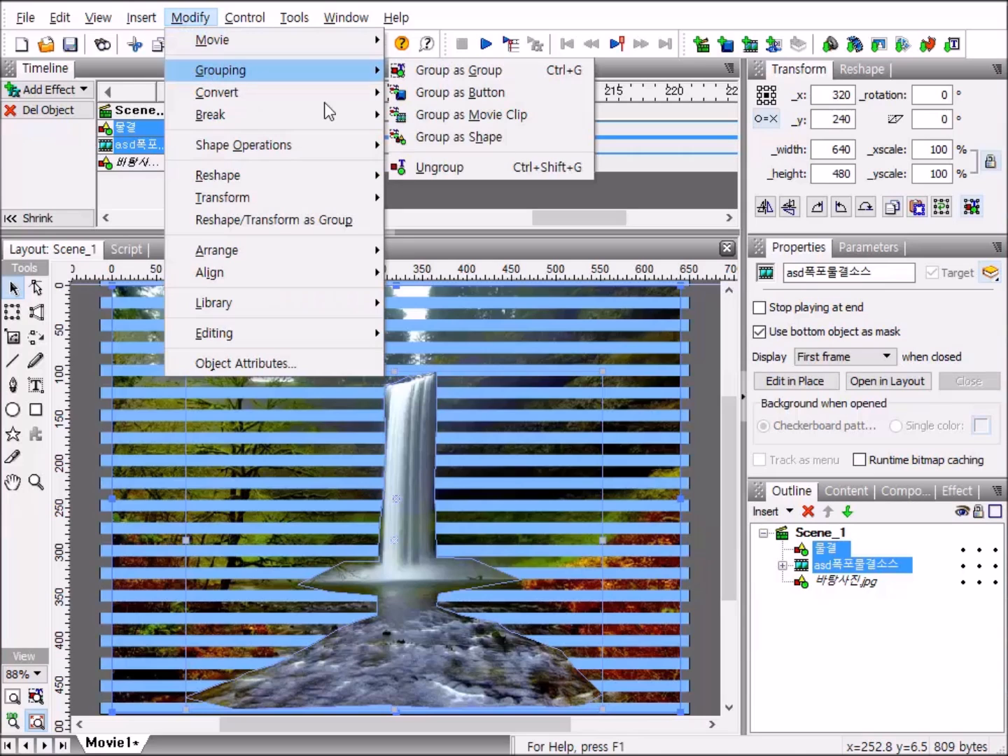
left_click(441, 120)
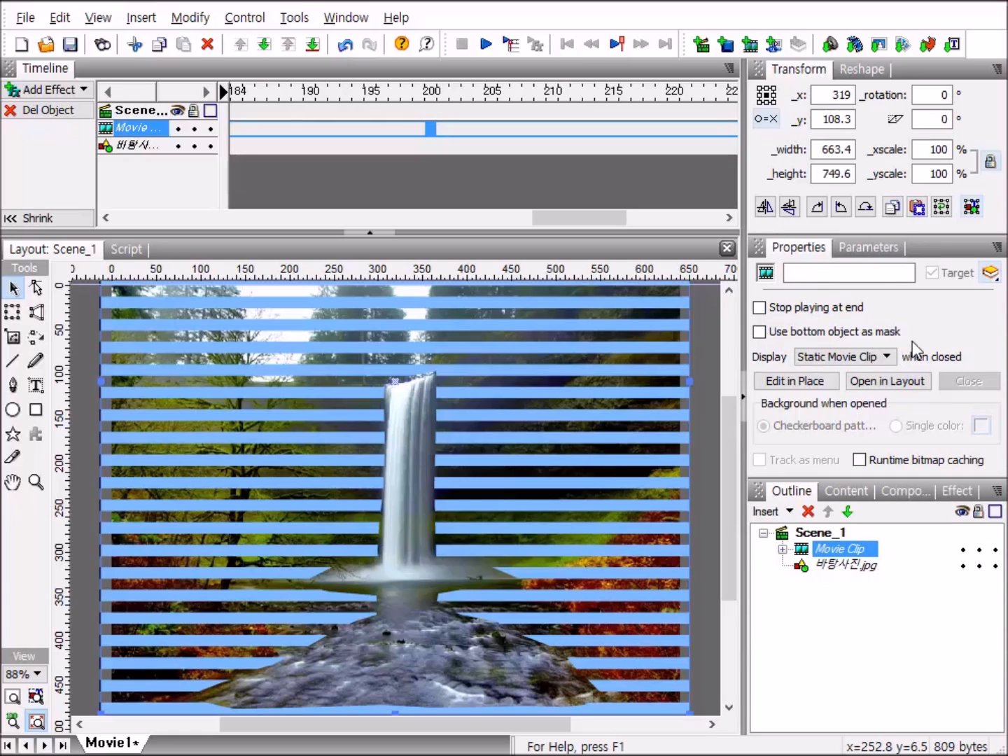
left_click(762, 334)
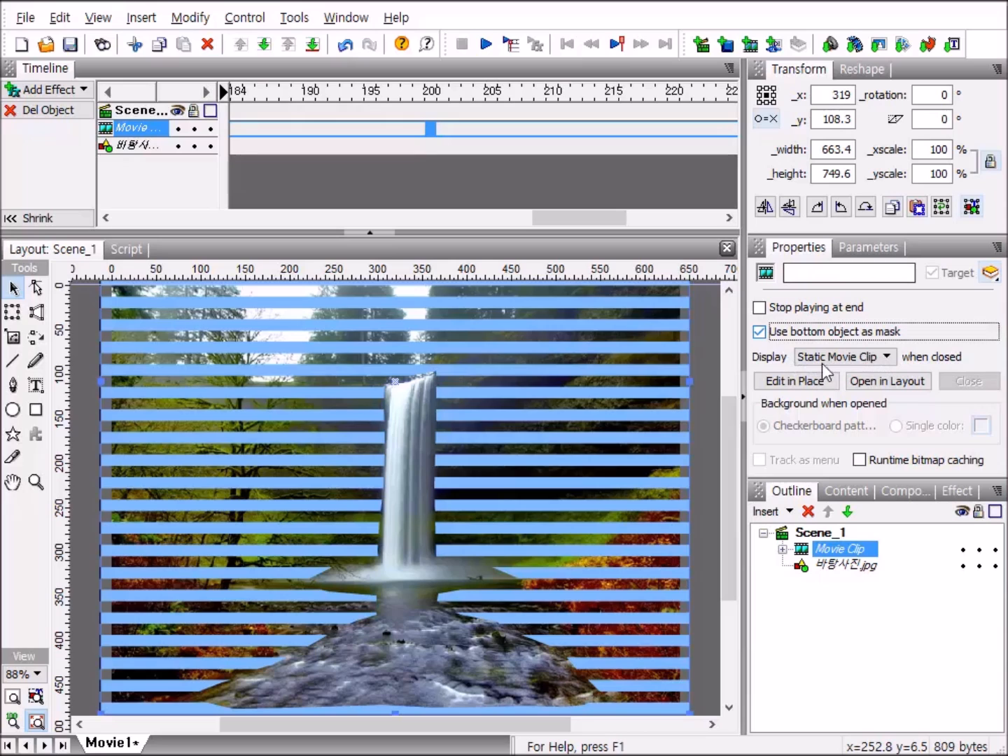
left_click(487, 45)
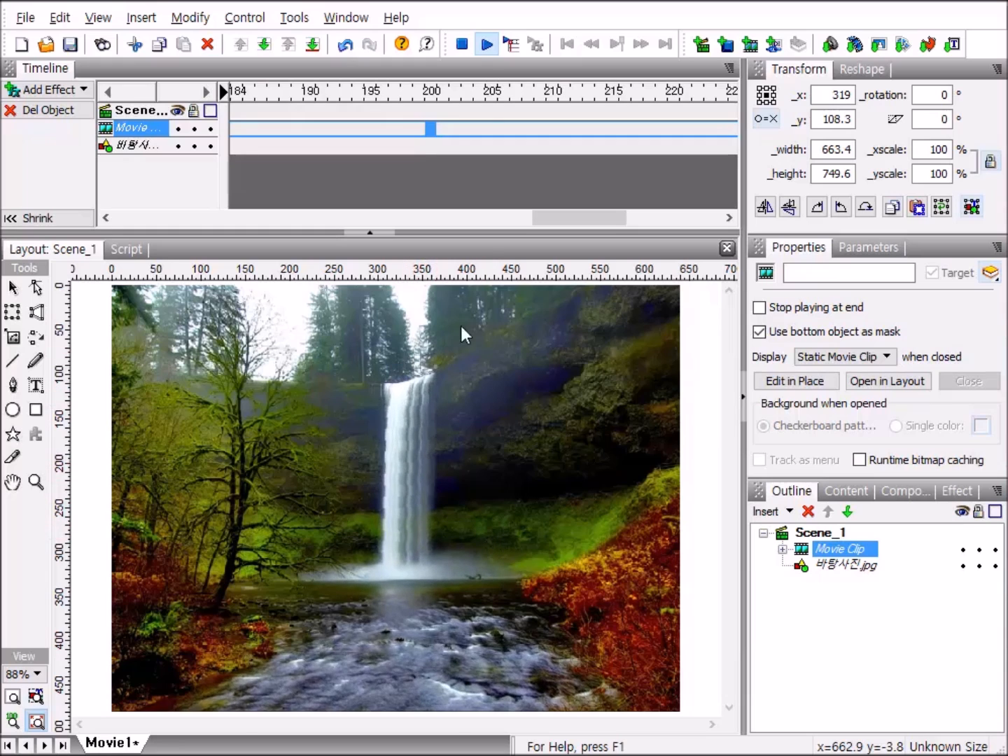
left_click(463, 45)
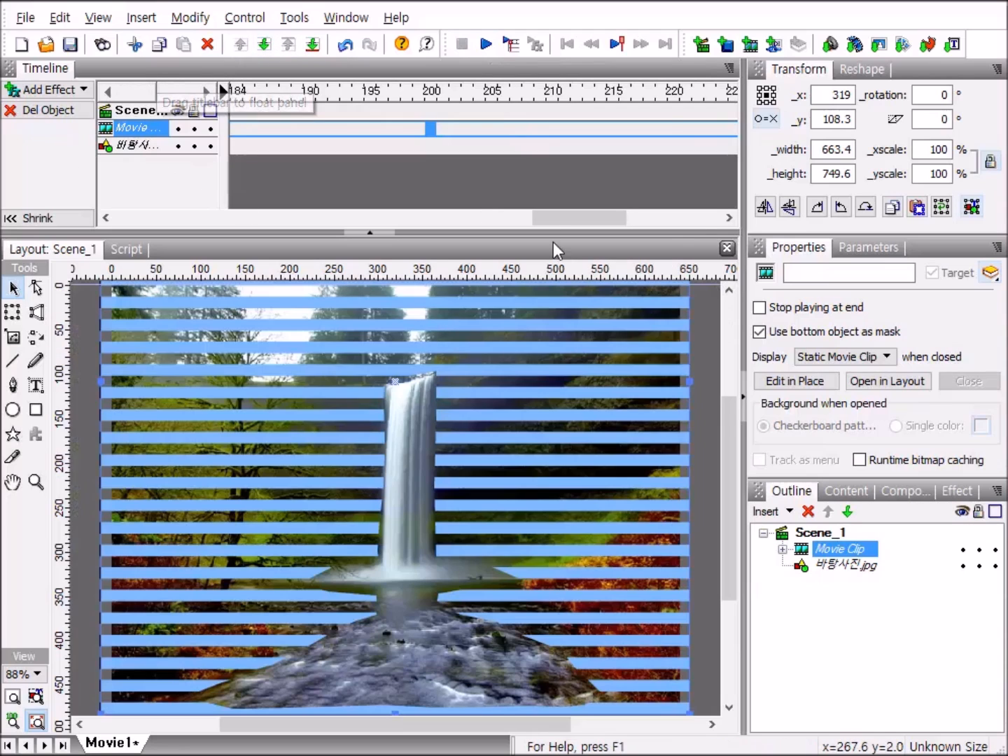
Add a playSound action to frame 1 of Scene_1.
left_click_drag(568, 216, 110, 217)
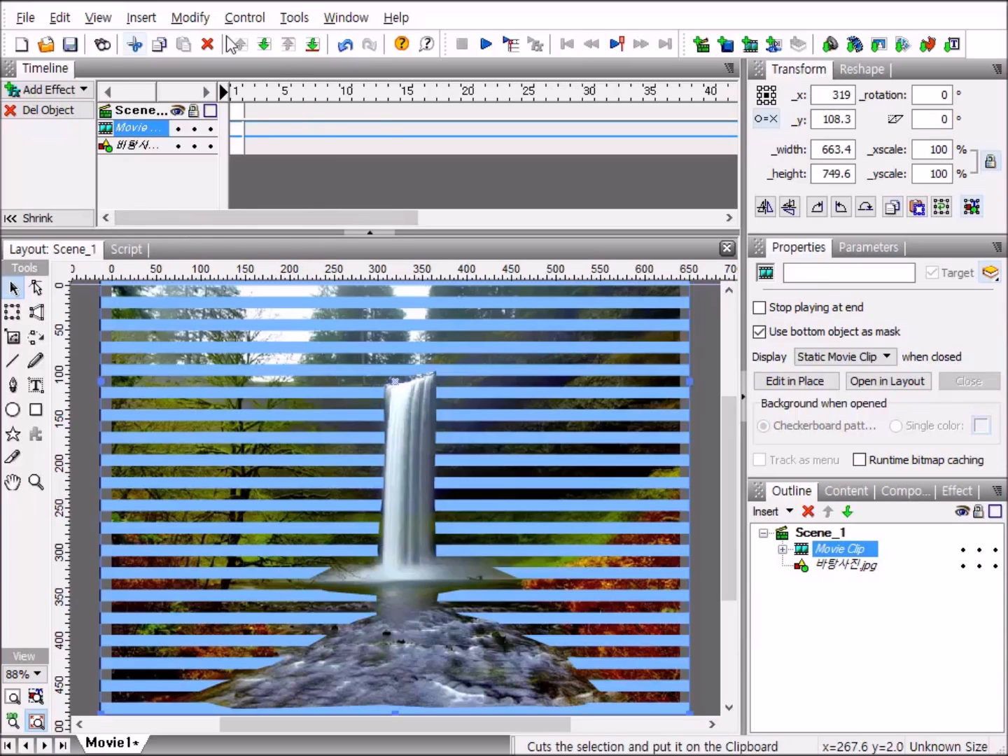
left_click(235, 114)
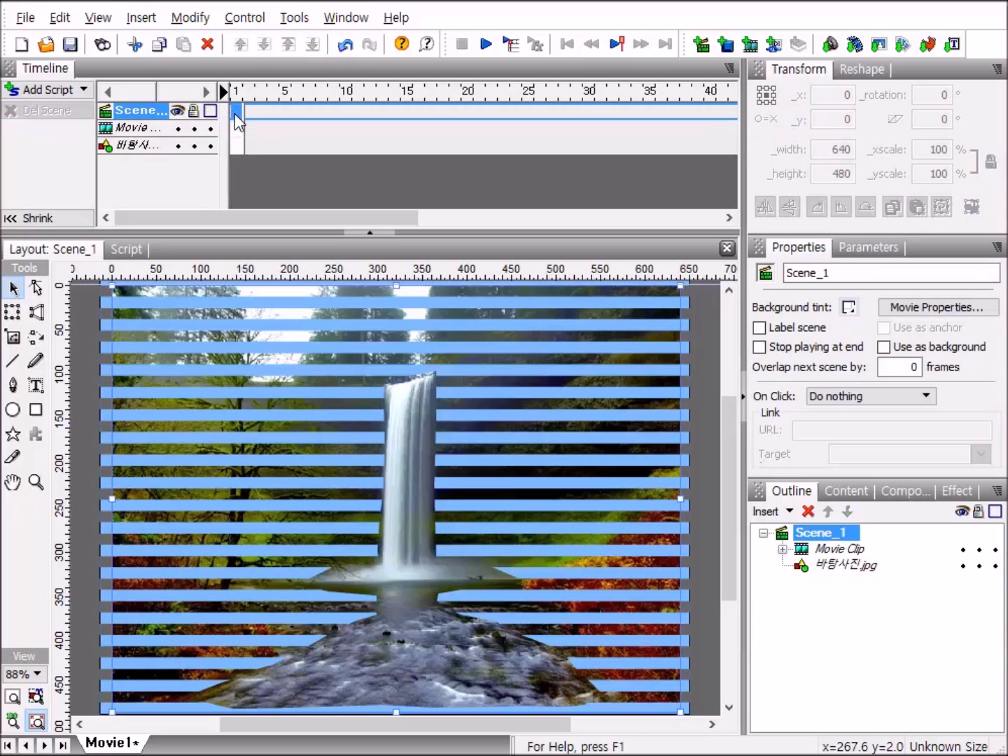
right_click(236, 116)
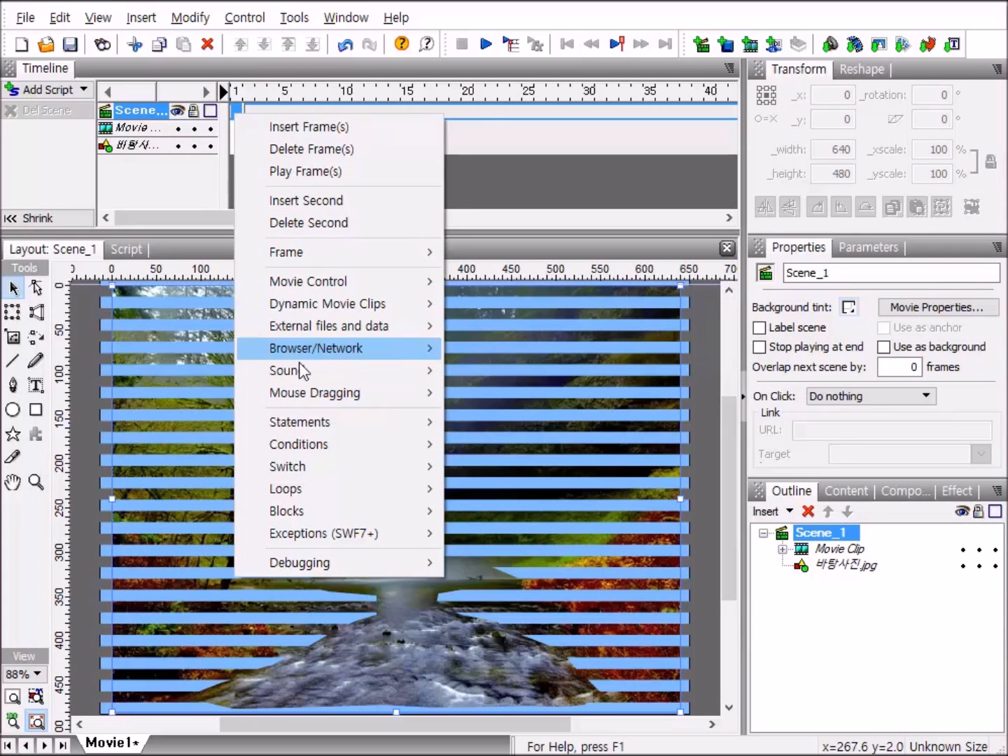
mouse_move(285, 371)
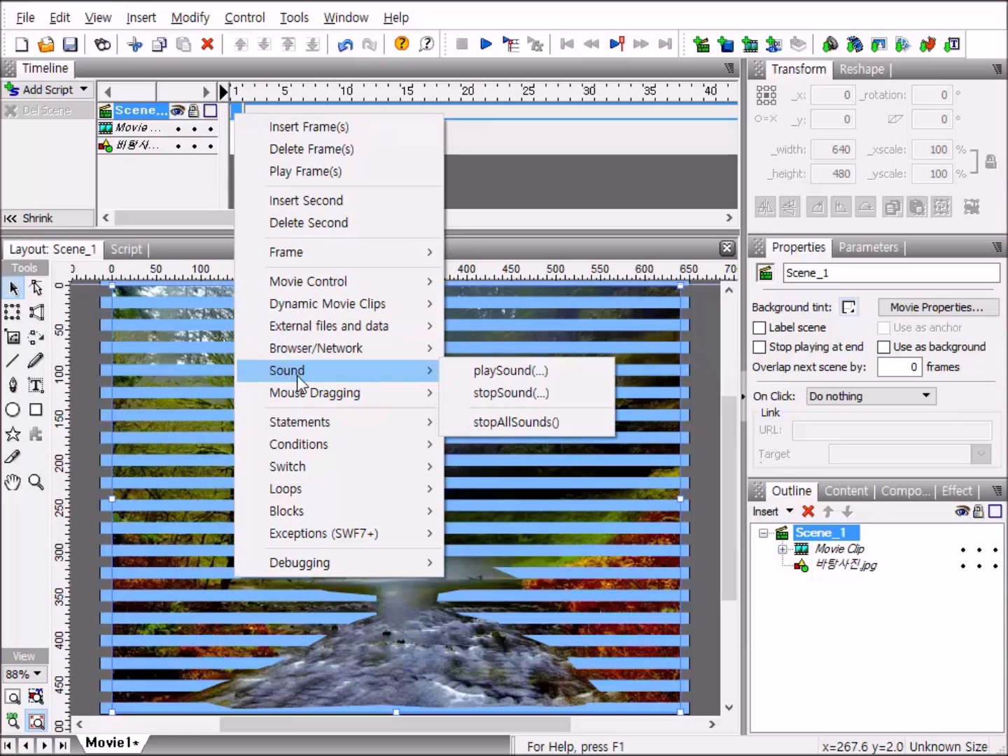
left_click(518, 370)
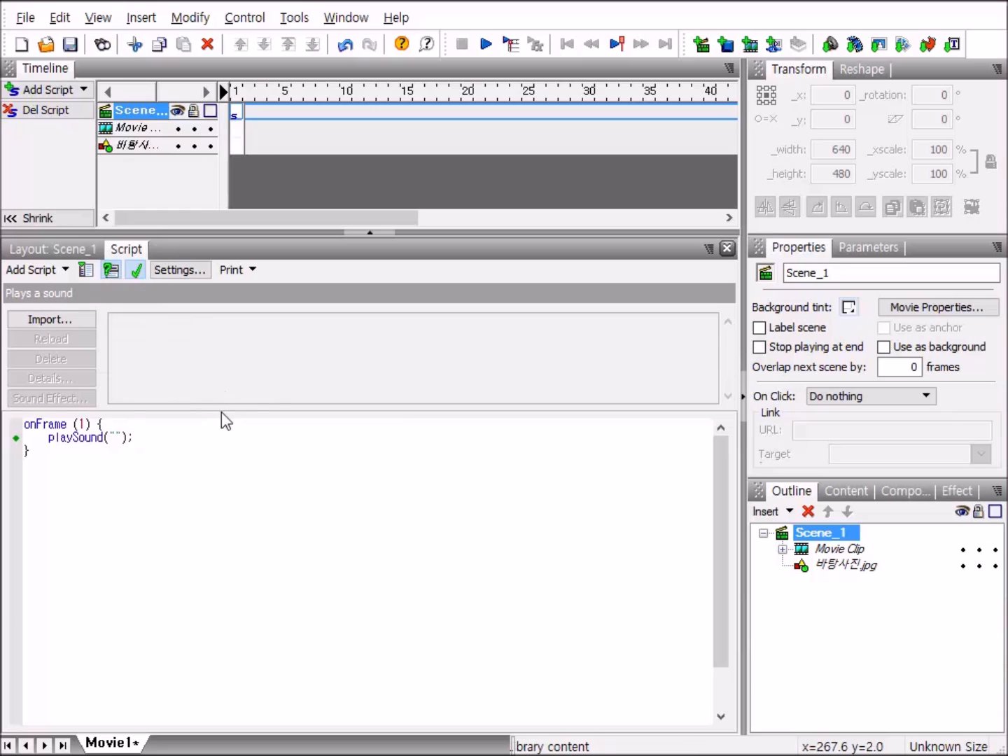
Import the sound 14._큰_물줄기 from the desktop's Source folder and assign it to the playSound action.
left_click(55, 319)
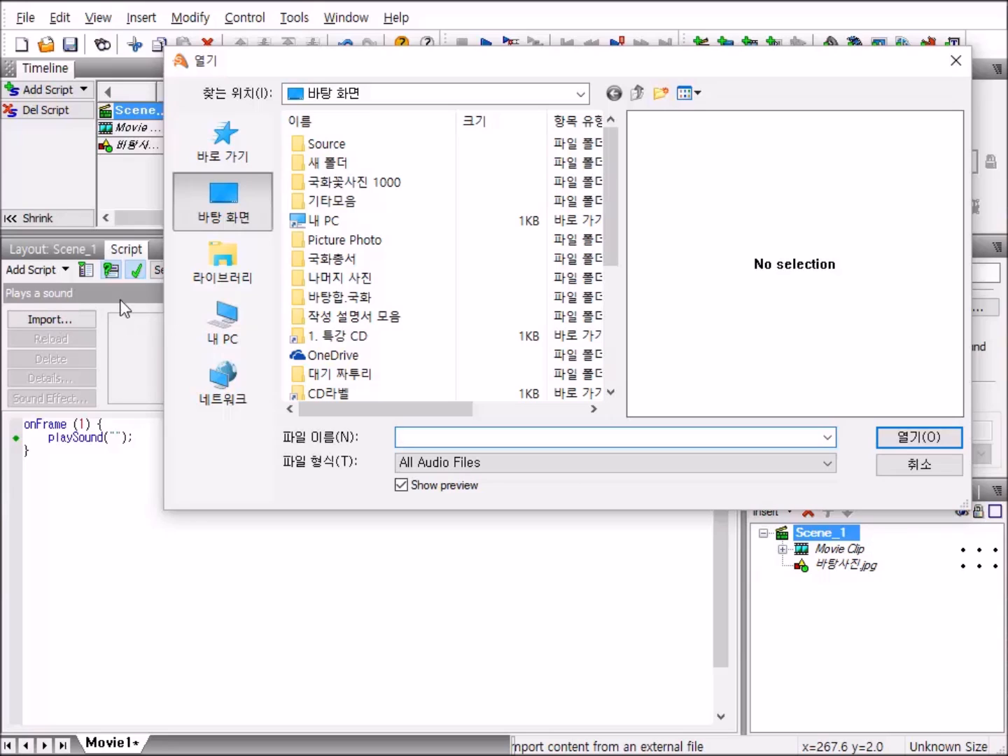
left_click(328, 147)
double_click(327, 148)
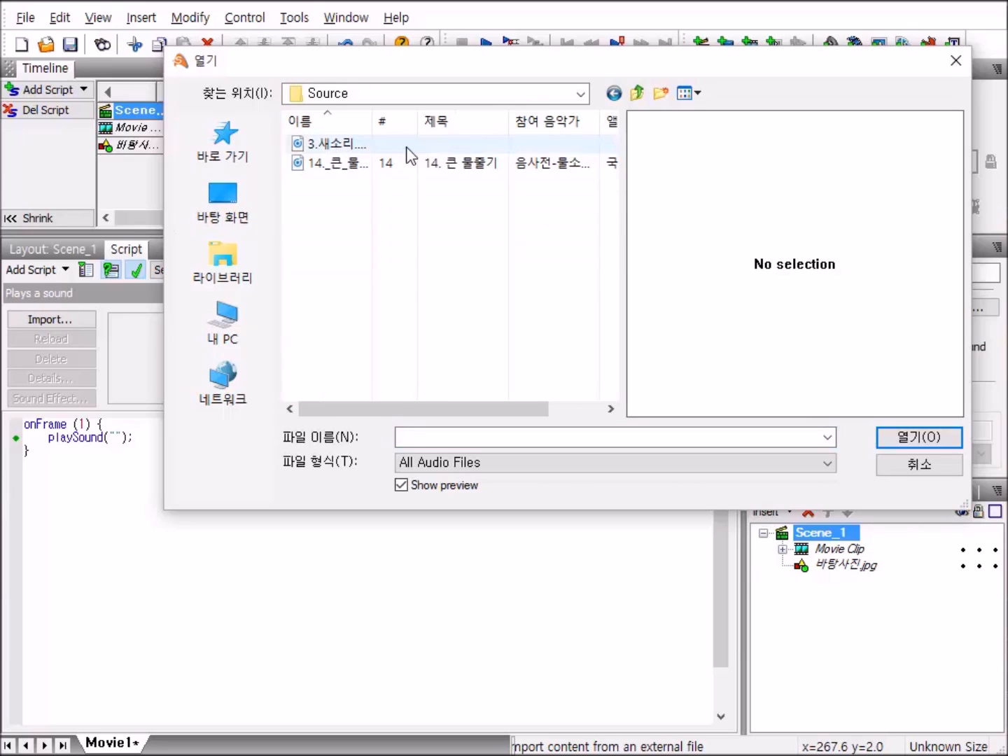
double_click(352, 162)
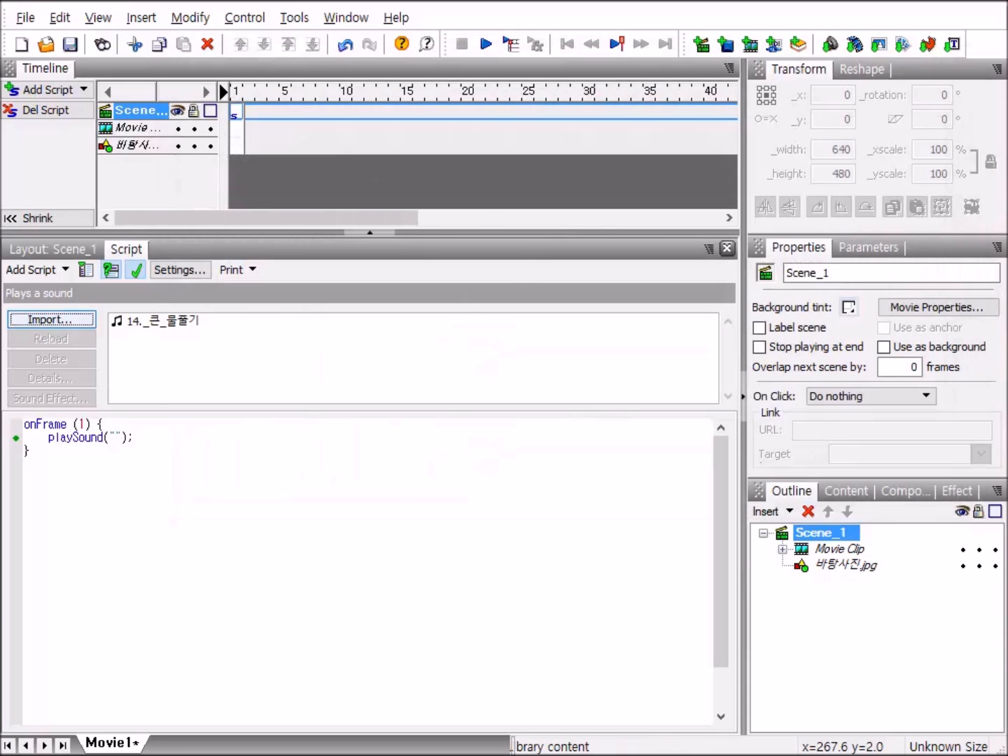
left_click(187, 323)
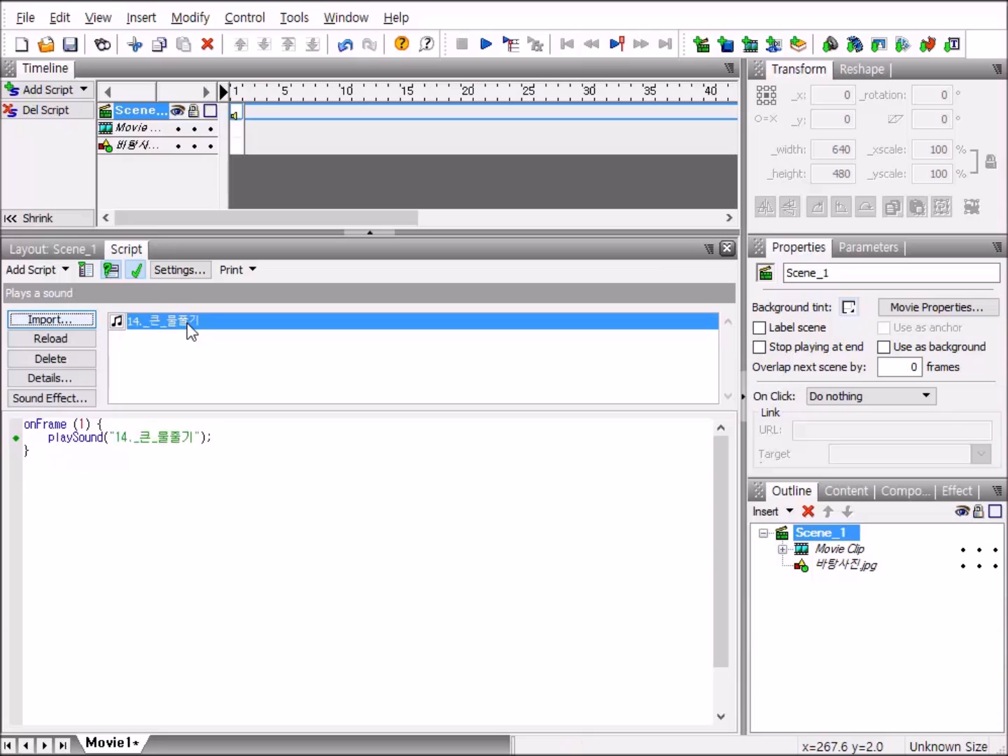
Set the sound not to play if it is already playing and lower its volume to 50%.
left_click(56, 396)
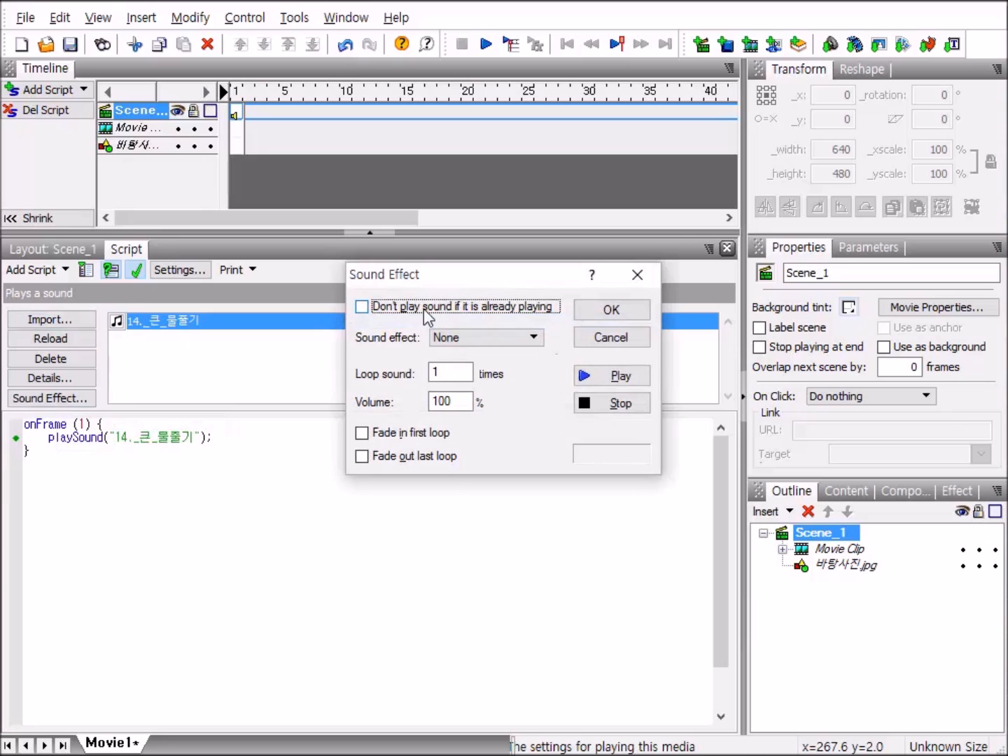
left_click(362, 307)
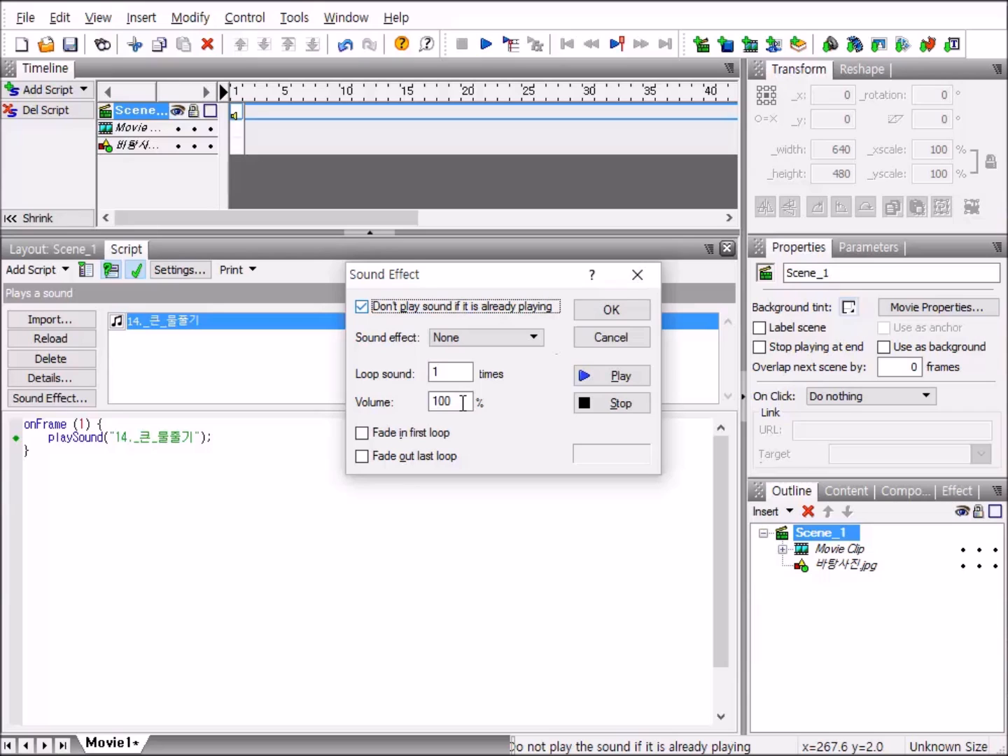
left_click(464, 404)
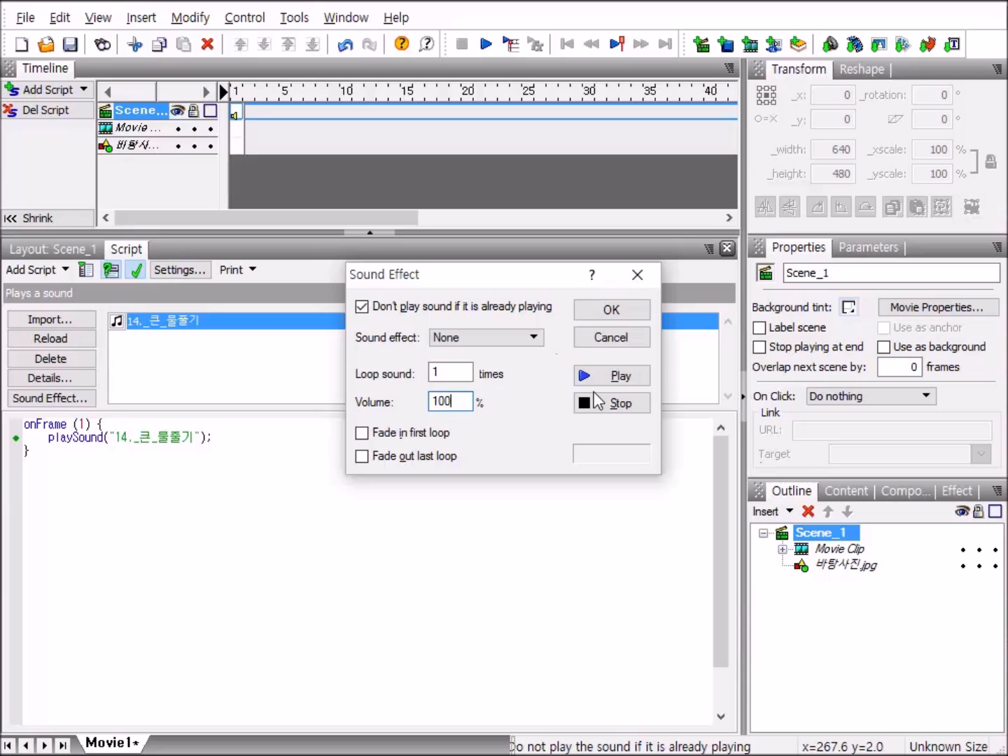
key("BackSpace")
key("BackSpace")
key("BackSpace")
type("50")
left_click(620, 321)
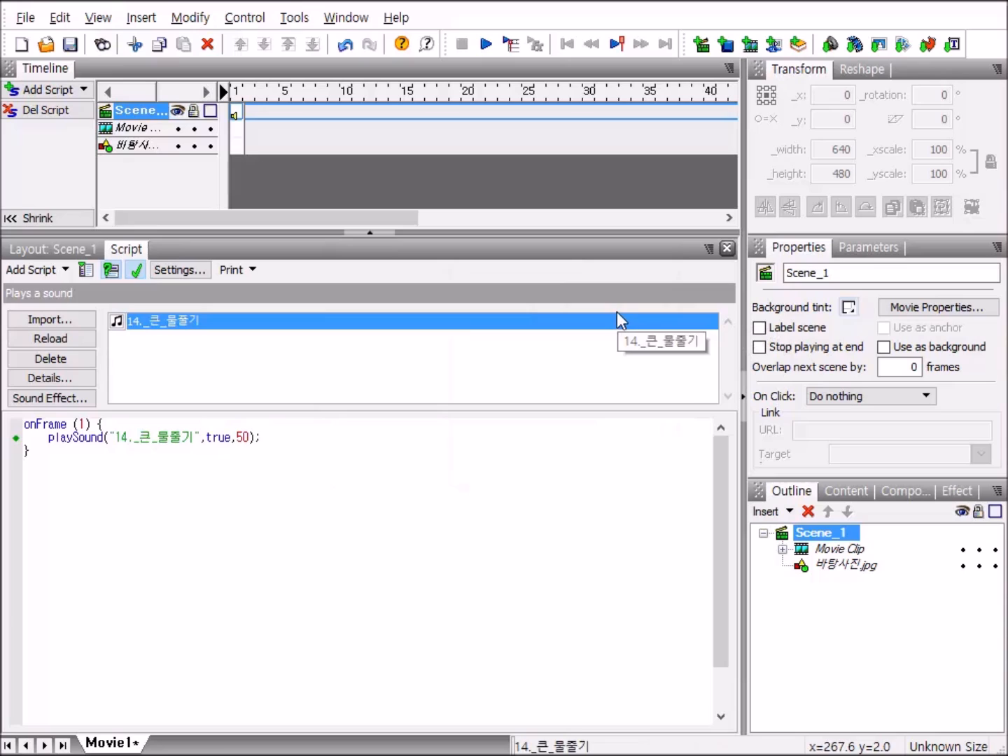
left_click(136, 266)
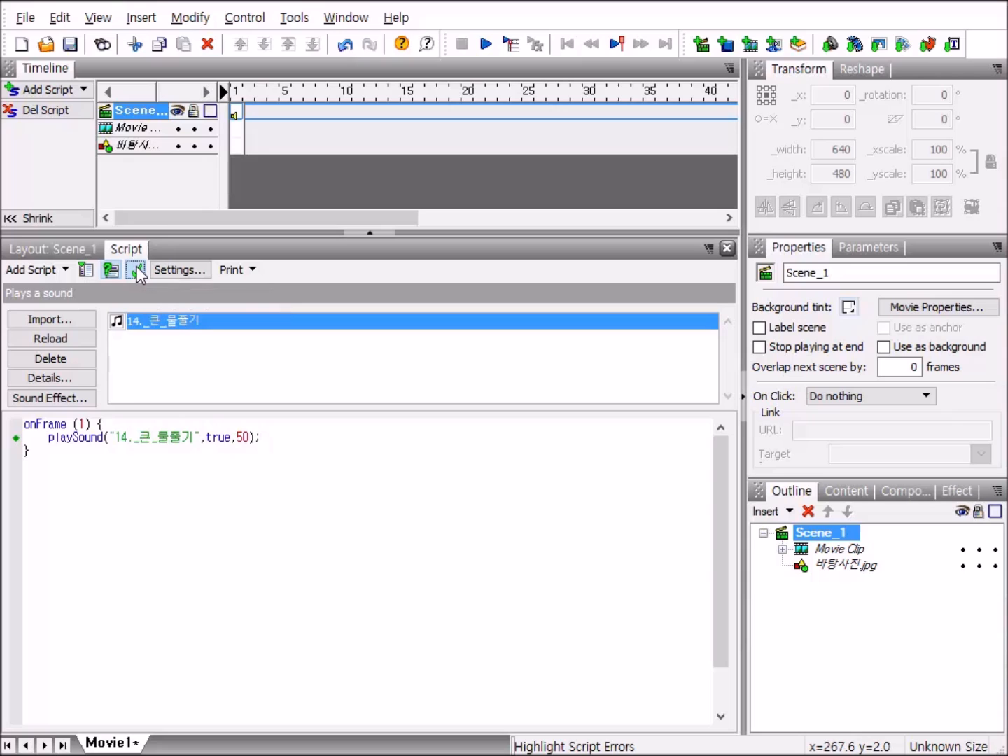
Return to the scene layout and play the movie to preview the waterfall with its water sound, then stop playback.
left_click(66, 250)
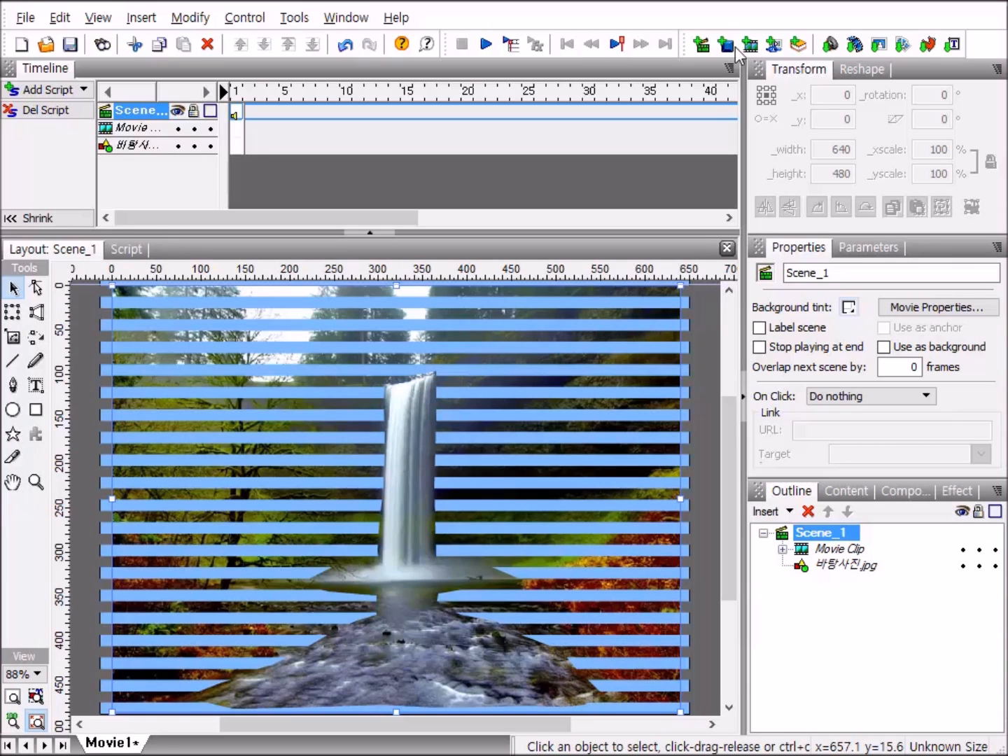
left_click(488, 47)
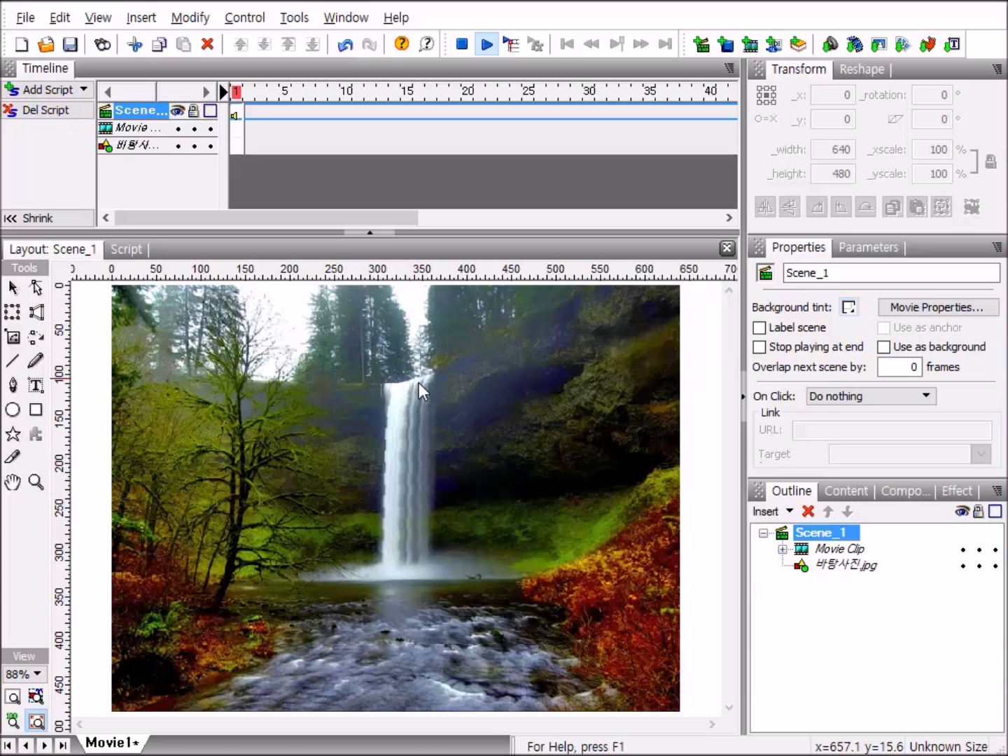
left_click(462, 45)
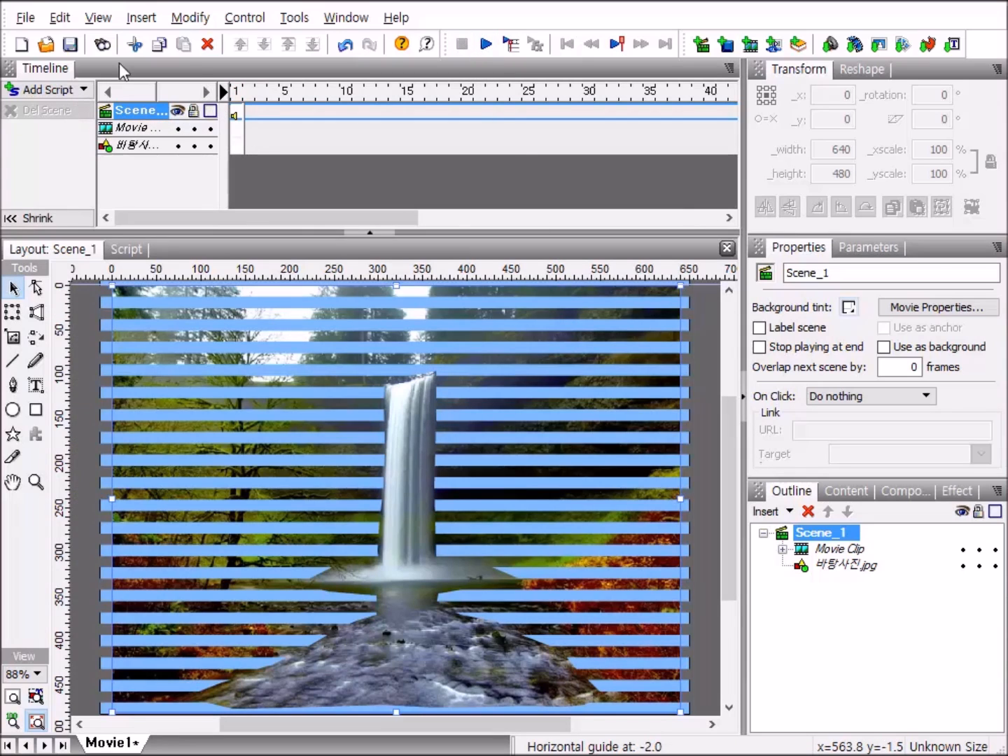
Add a playSound action to frame 2 of Scene_1.
mouse_move(128, 116)
mouse_move(246, 122)
right_click(250, 119)
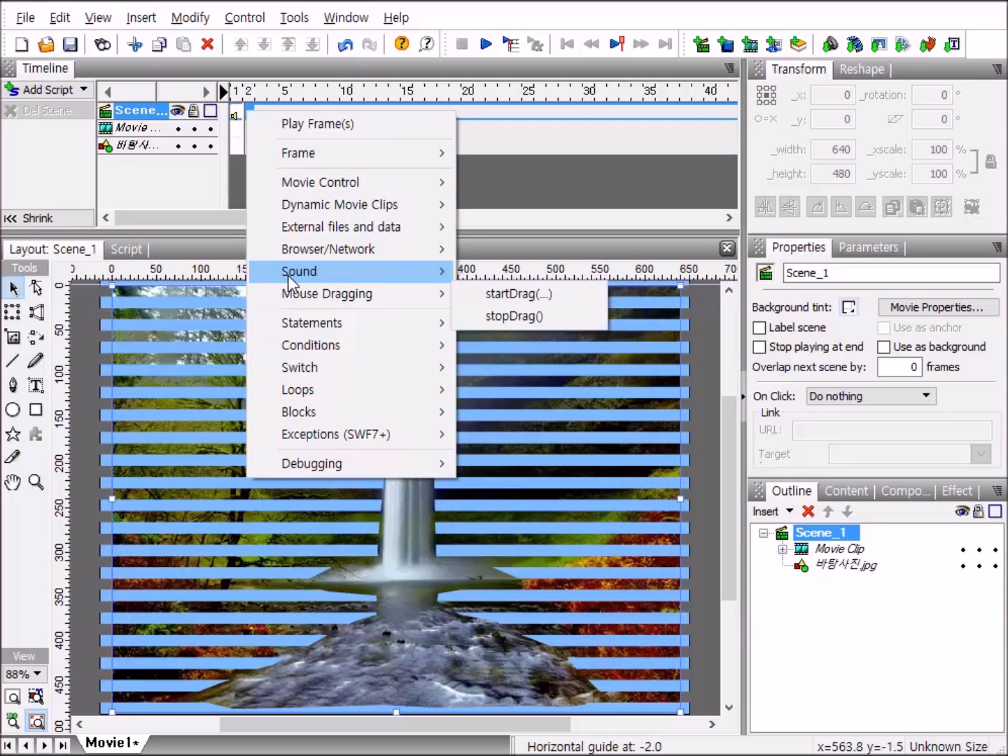
mouse_move(288, 271)
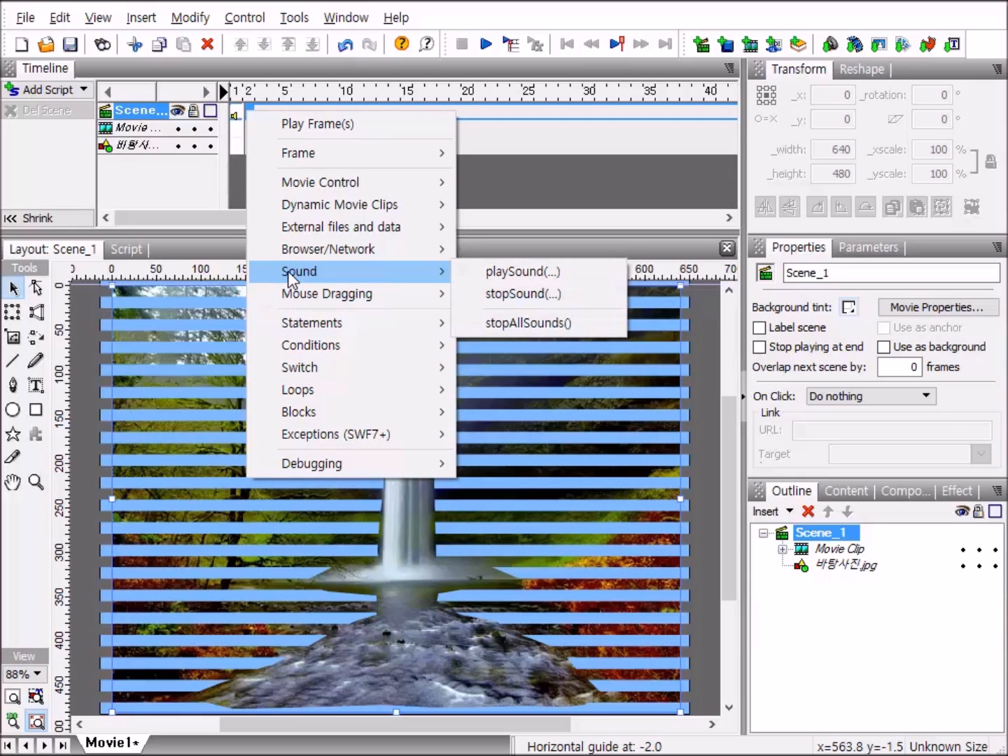
left_click(510, 278)
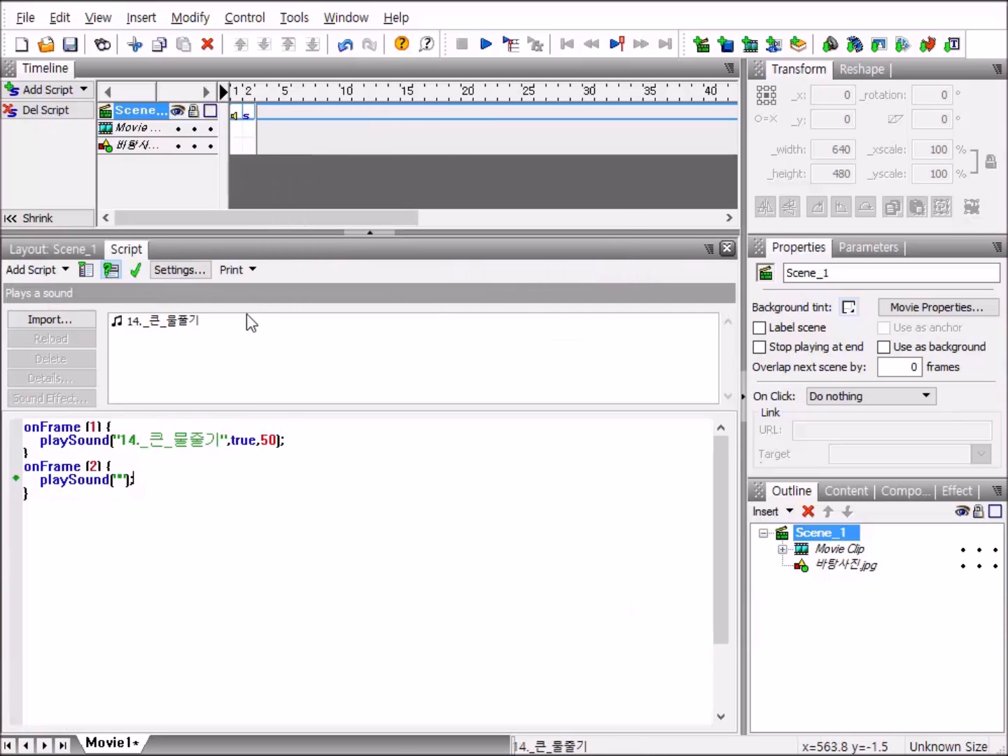
Import the sound 3.새소리 from the Source folder and assign it to the frame 2 playSound action.
left_click(51, 321)
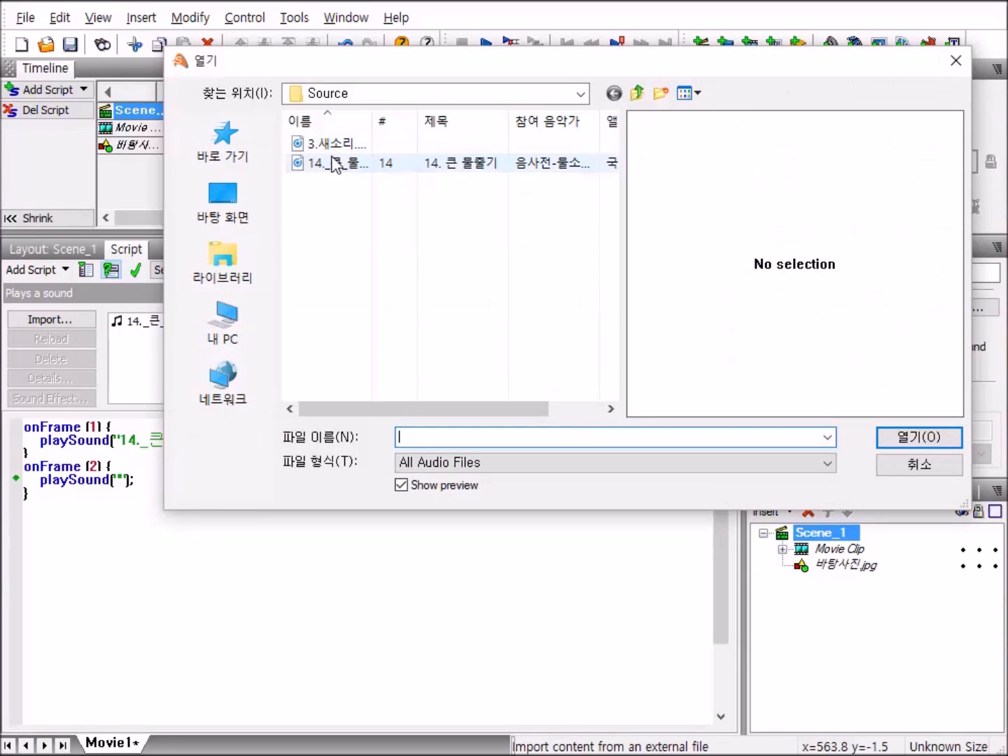
double_click(346, 143)
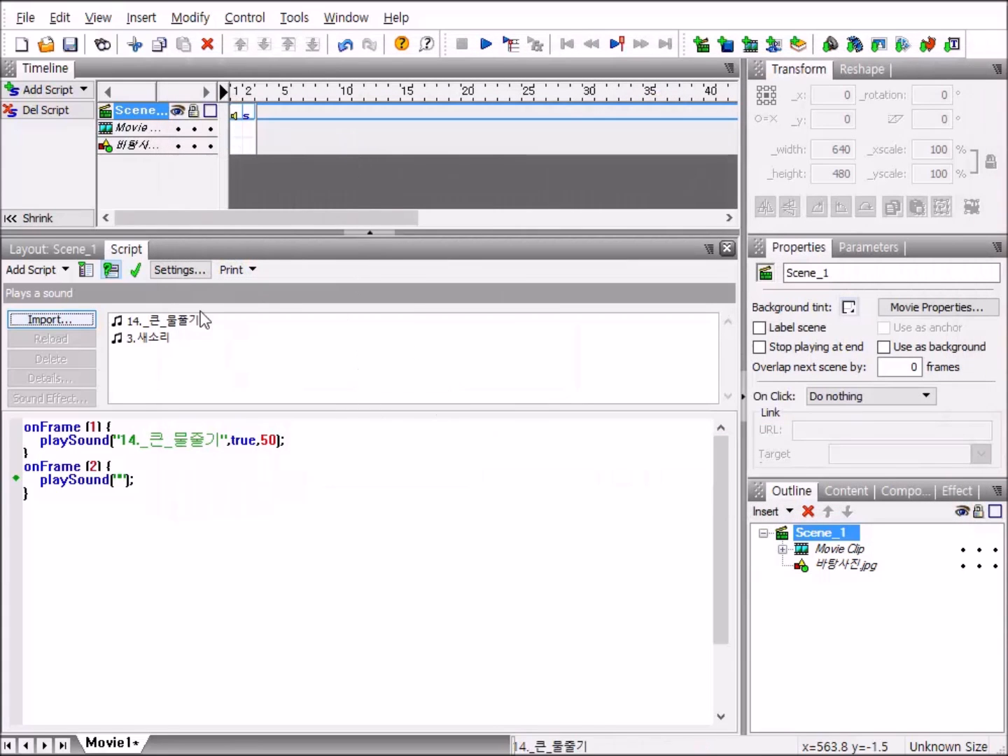
left_click(166, 342)
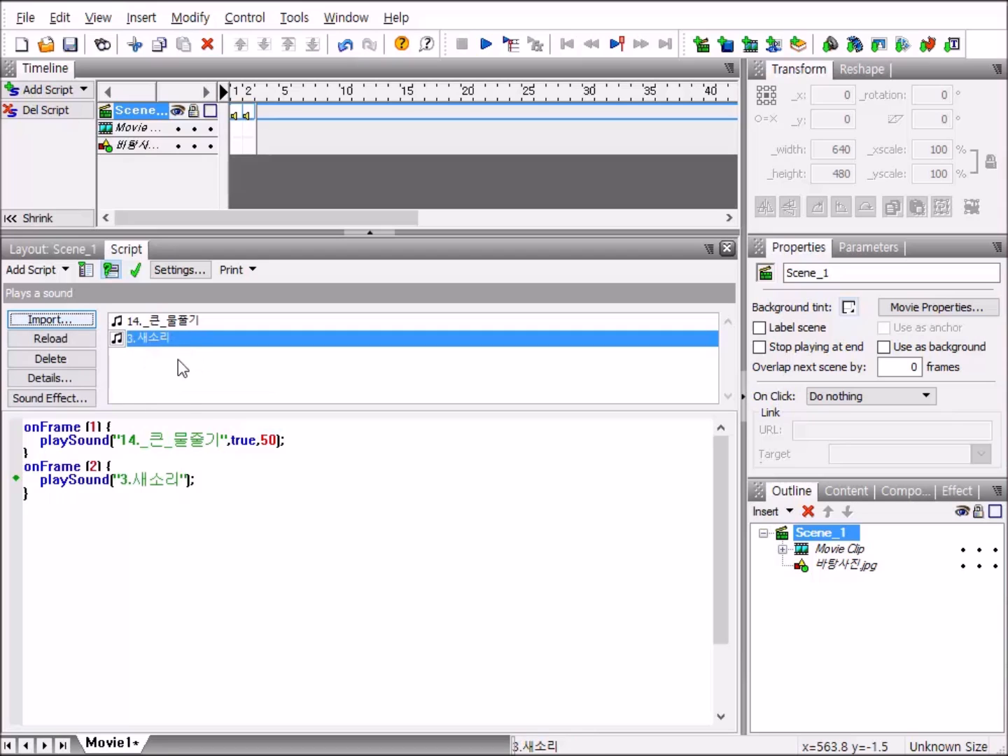
Set the 3.새소리 sound not to play if already playing, to loop 10 times, and to a volume of 10%.
left_click(44, 396)
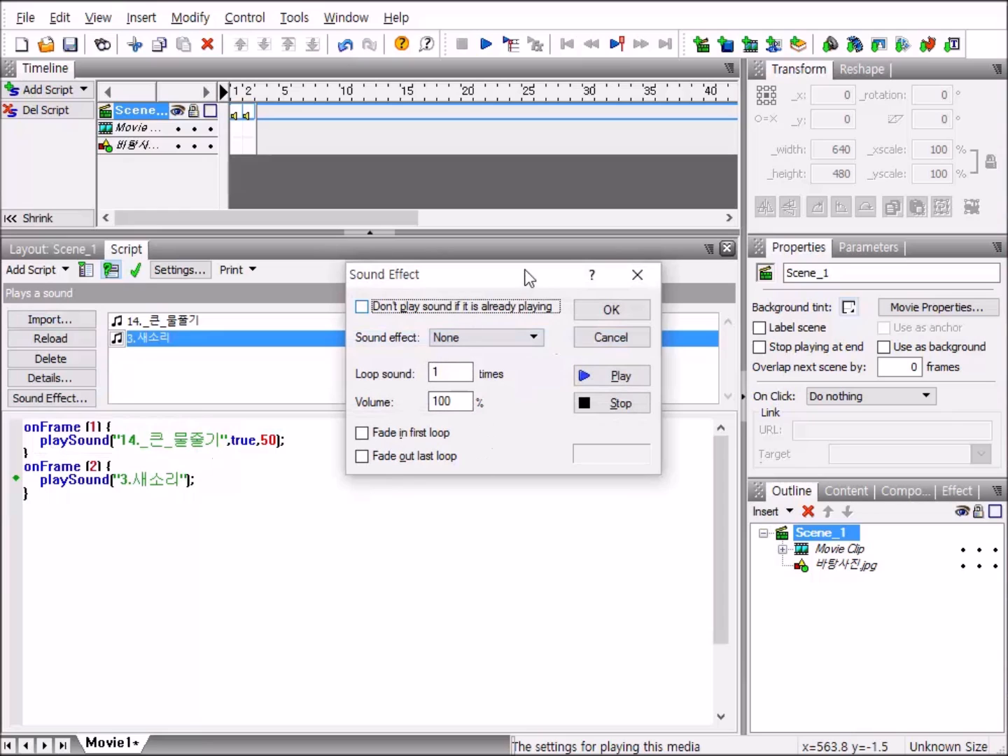
left_click(363, 307)
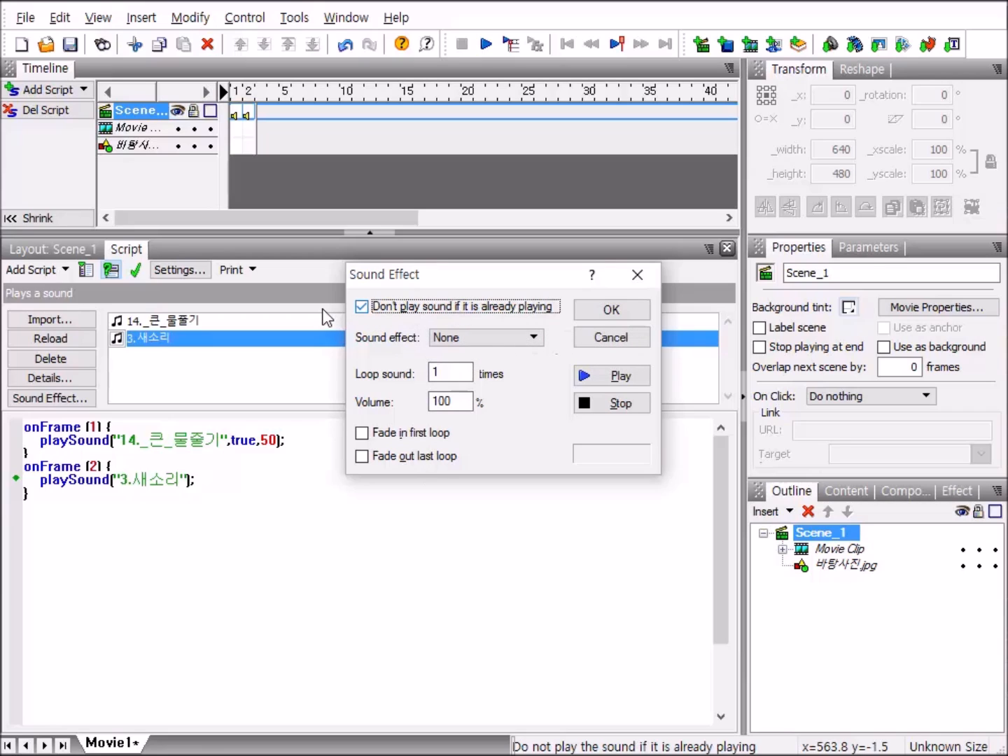
left_click(448, 372)
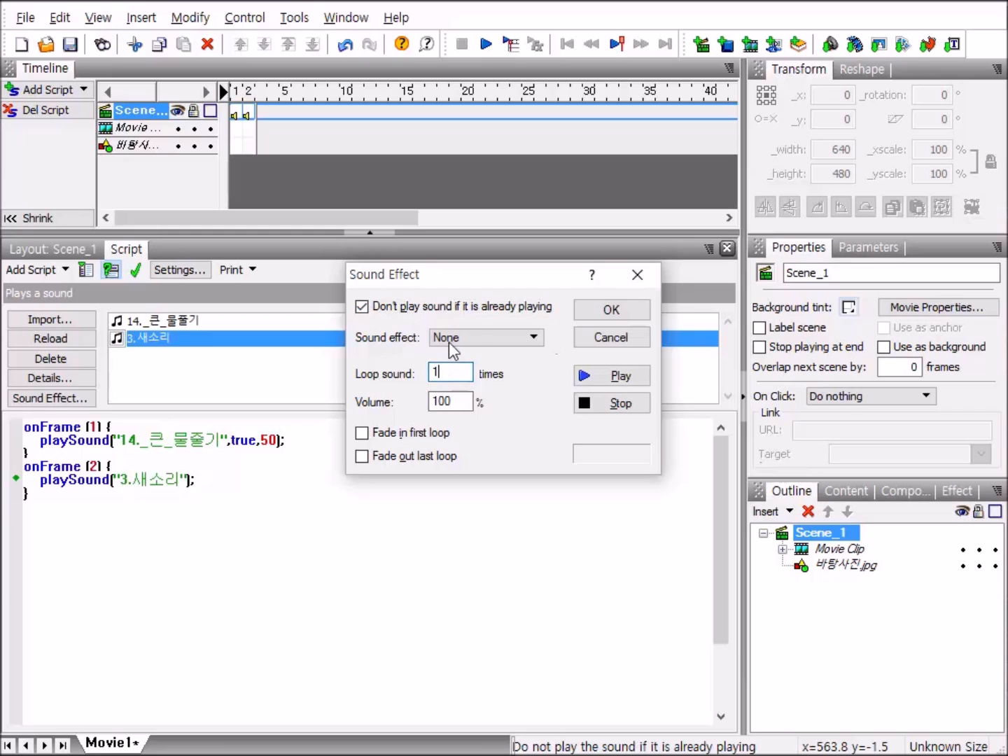
type("0")
left_click(454, 403)
key("BackSpace")
left_click(621, 311)
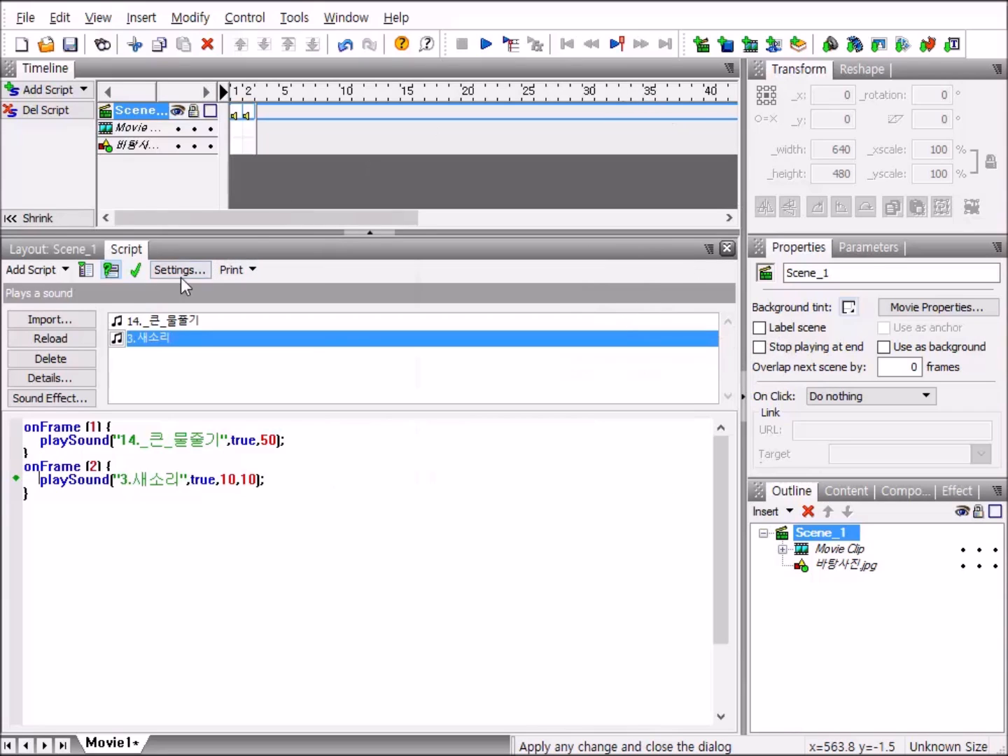
Check the script for errors and preview the movie in the layout with both sounds.
left_click(138, 273)
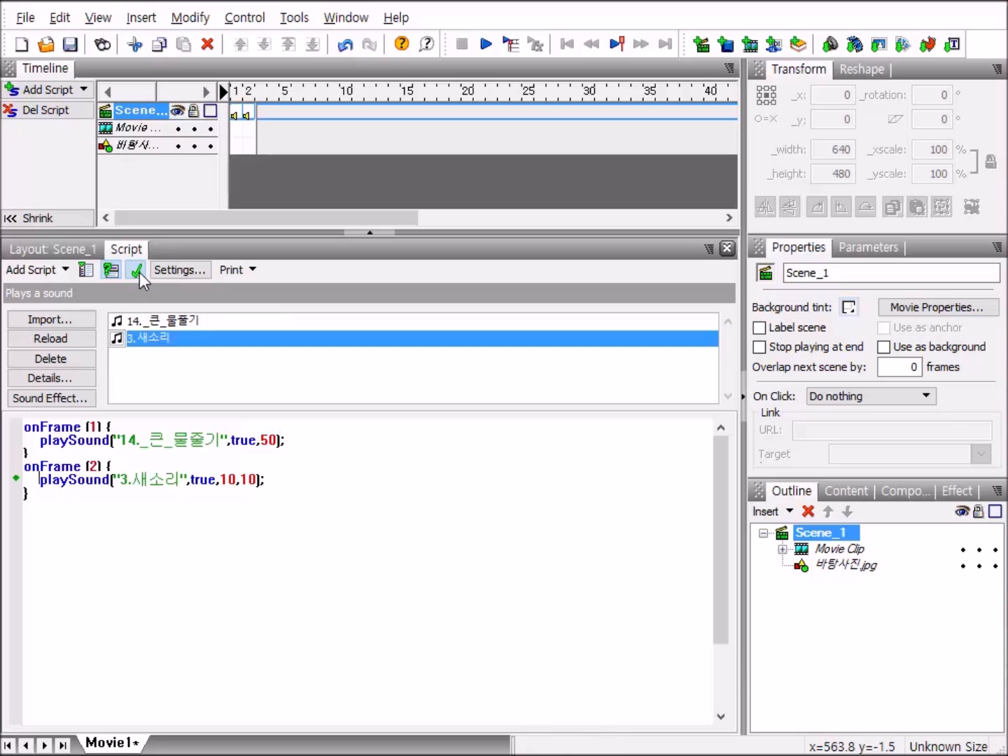
left_click(43, 249)
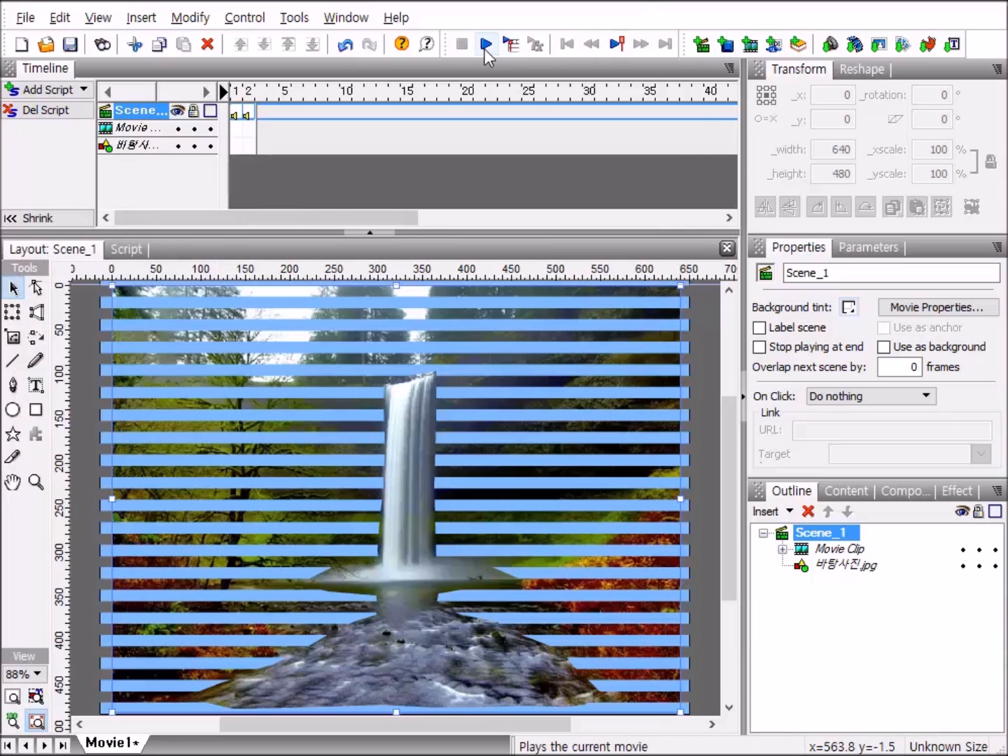
left_click(523, 47)
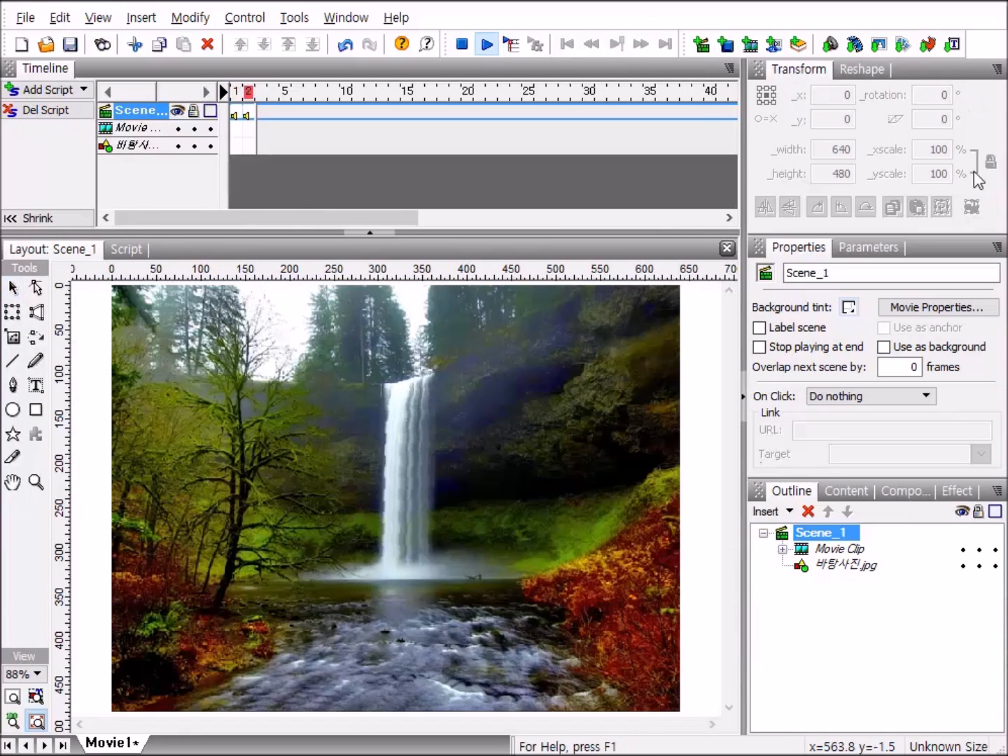